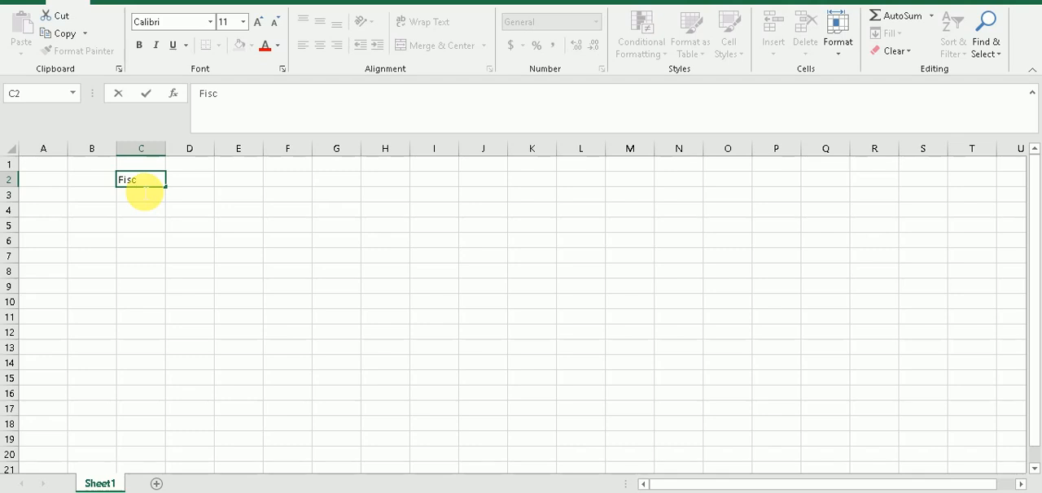
Enter the heading "Fiscal Year Variant" in cell C2
type("al Year Variant")
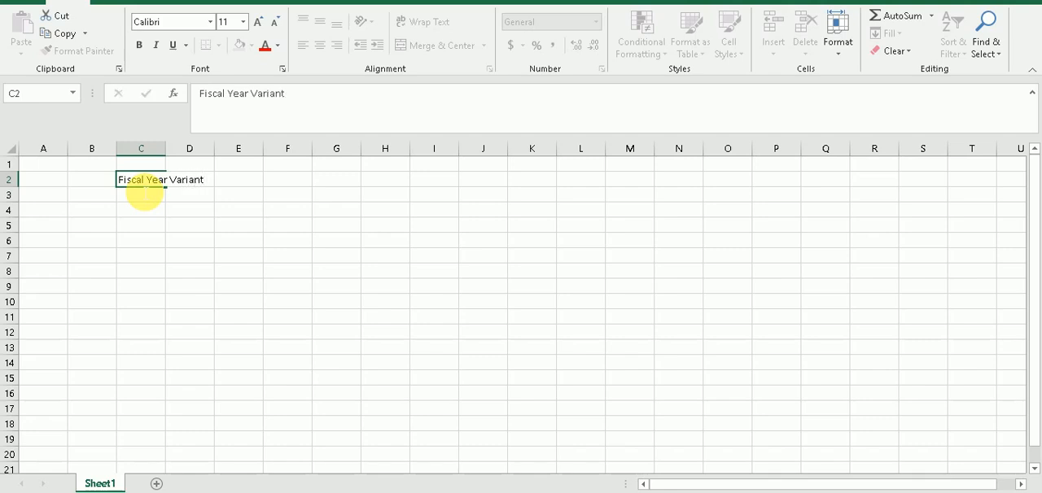
key("Return")
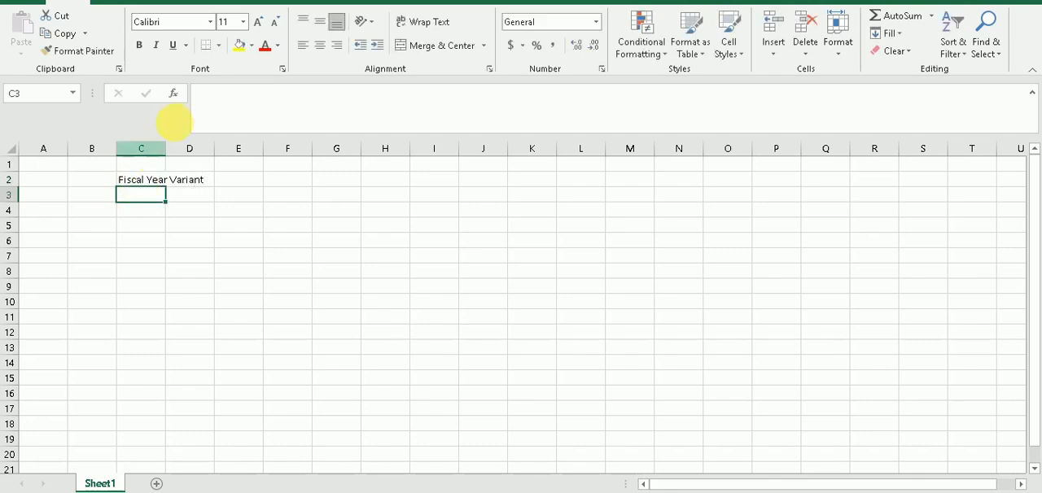
Fit column C to the width of its heading and make the heading in C2 bold
double_click(172, 162)
left_click(171, 181)
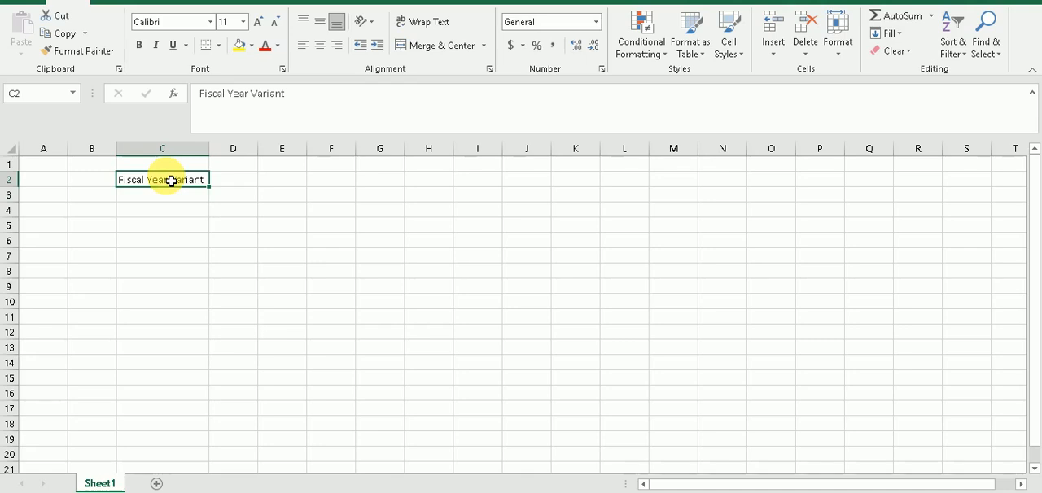
key("ctrl+b")
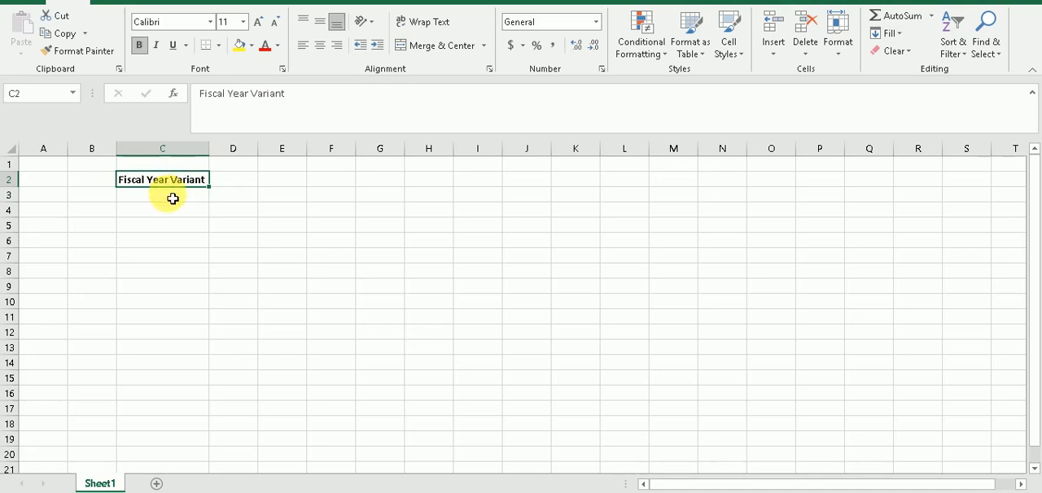
Collapse the ribbon and enter the variant K4 in C4 with the period "Jan- Dec" in D4
left_click(173, 211)
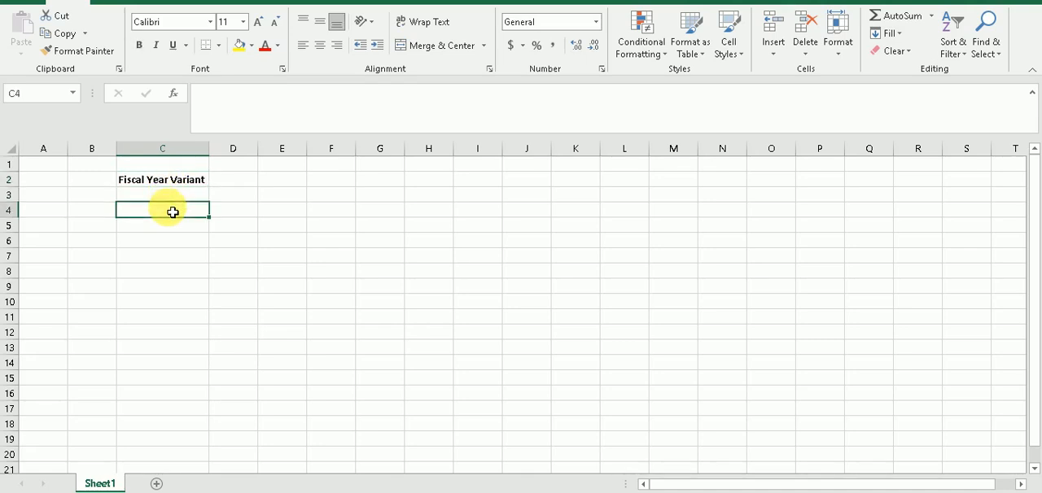
left_click(1033, 72)
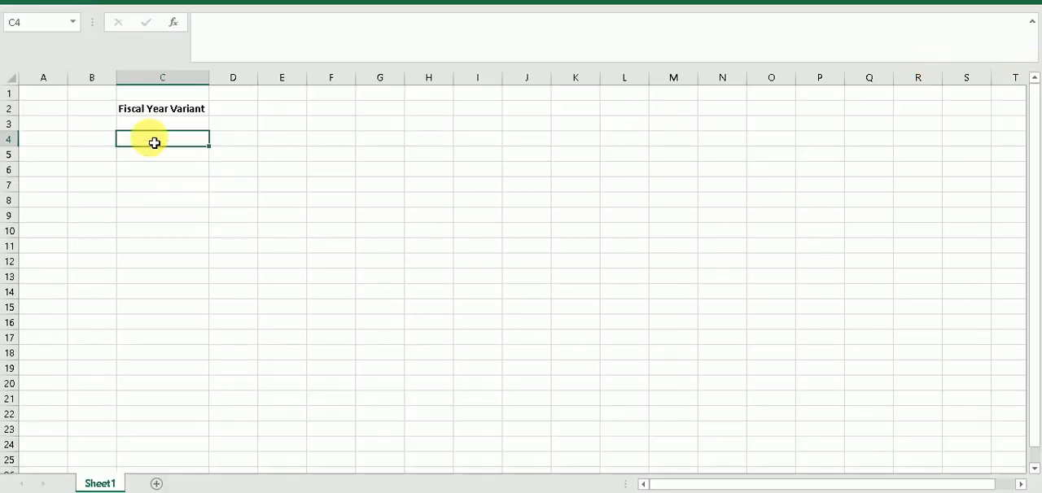
type("K")
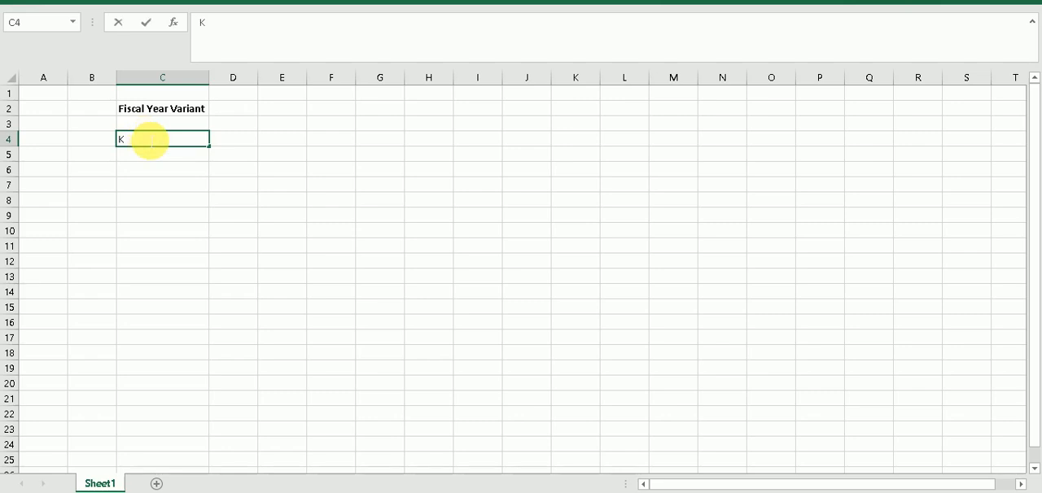
type("4")
key("Tab")
type("J")
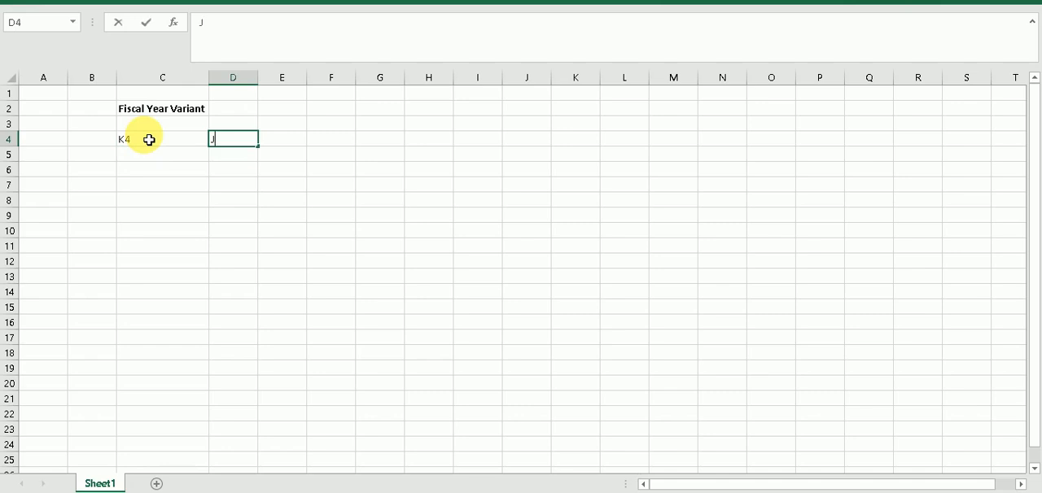
type("an- Dec")
key("Return")
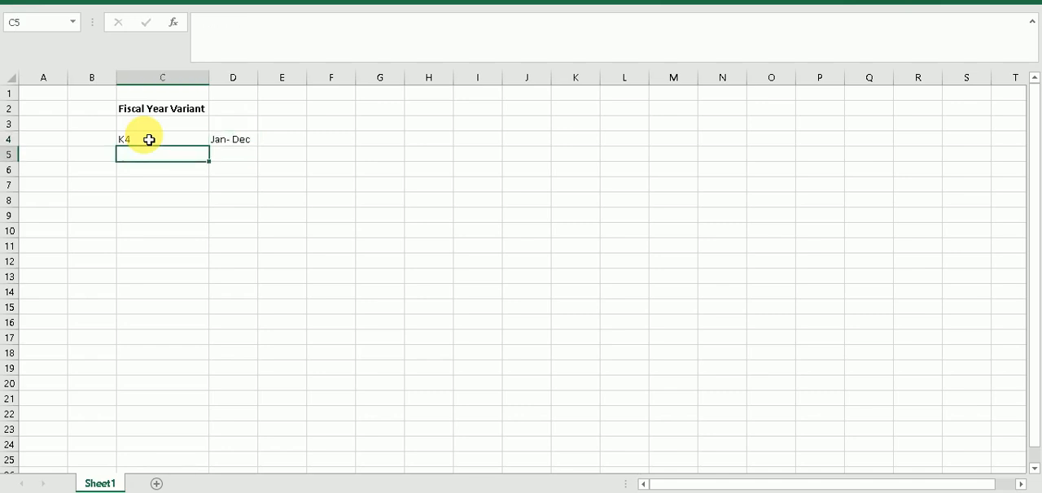
Enter the variant V3 in C5 with the period "APRIL- MARCH" in D5
type("v3")
key("BackSpace")
key("BackSpace")
type("VE")
key("BackSpace")
type("3")
key("Tab")
type("APRIL- MARCH")
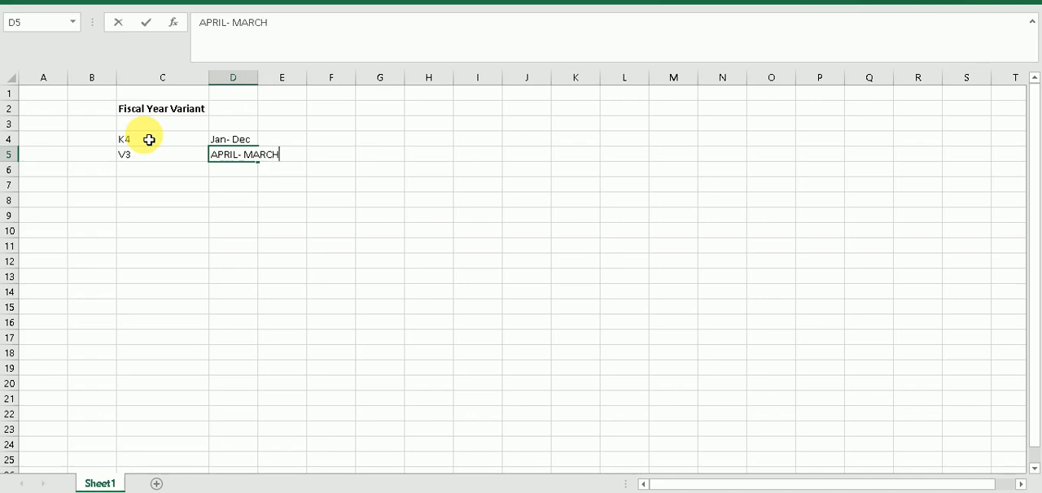
key("Return")
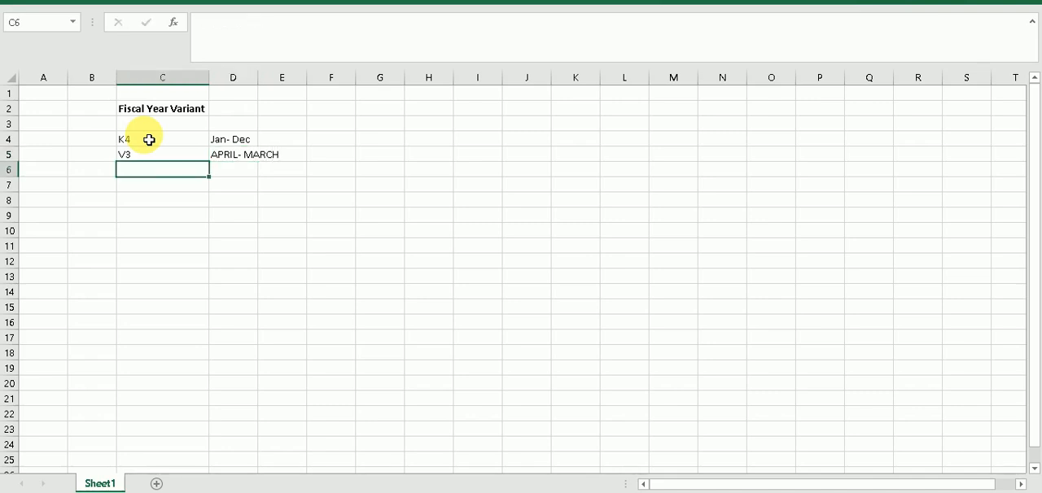
Enter the variant V6 in C6 with the period "JULY-JUNE" in D6
type("V3")
key("BackSpace")
type("6")
key("Tab")
type("JULY-JUNE")
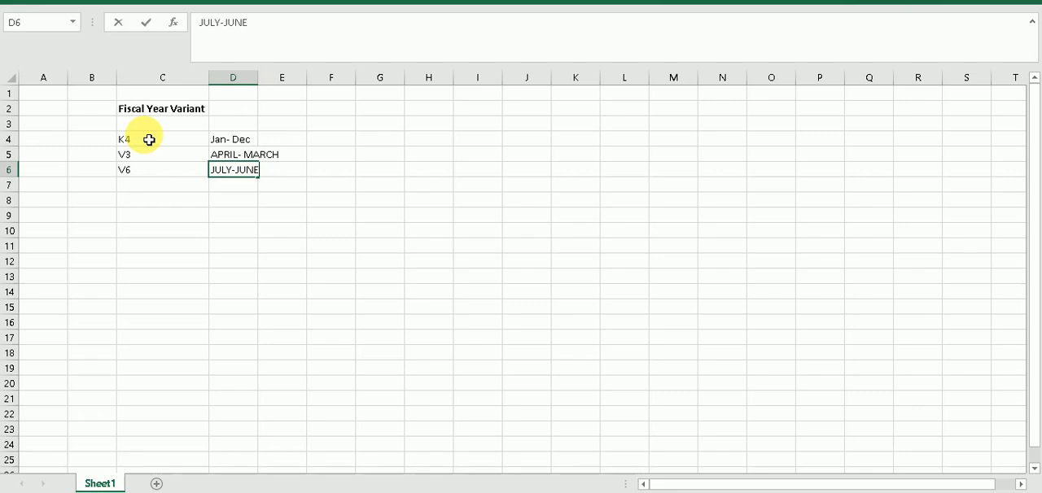
key("Return")
Enter the variant V9 in C7 with the period "OCT-SEPT" in D7
type("V9")
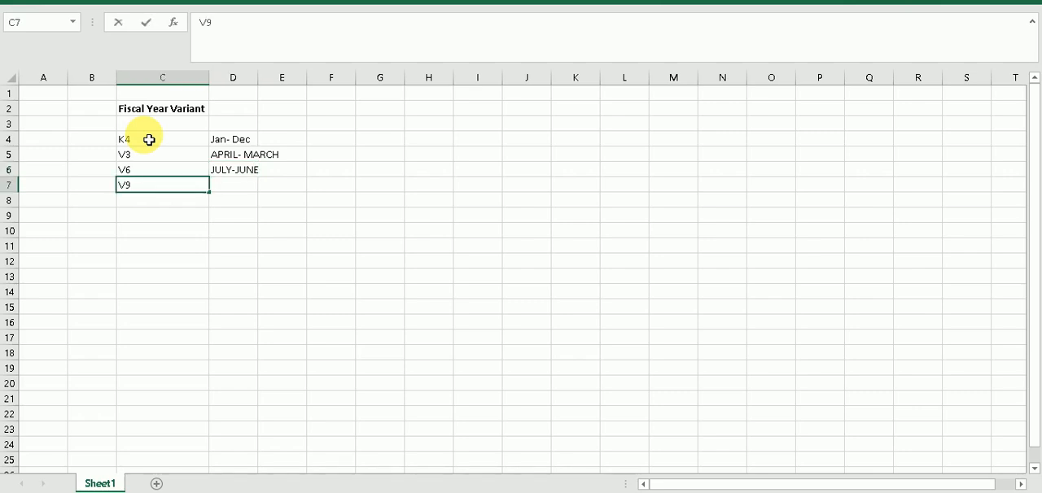
key("Tab")
type("O")
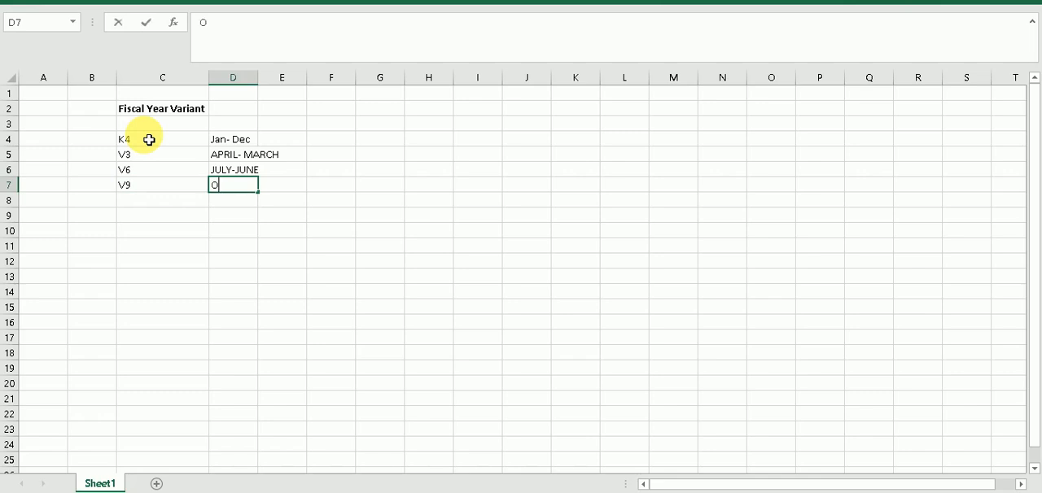
type("CT-SEPT.")
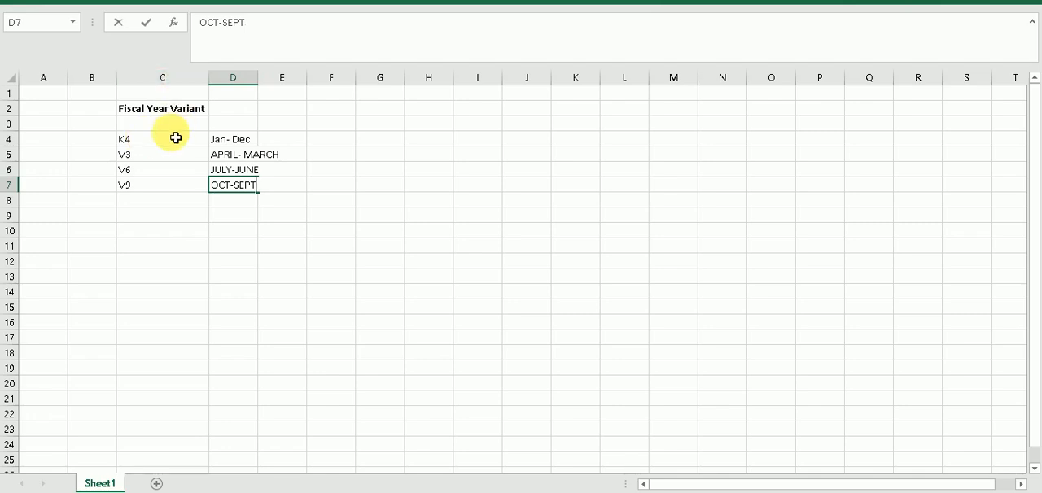
left_click(171, 145)
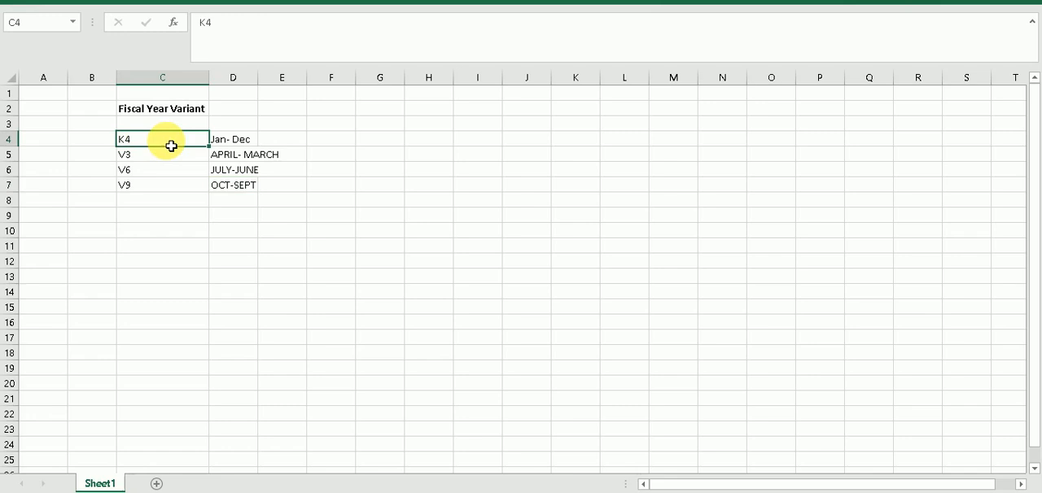
Make the variant list in C4:D7 bold and fit column D to its contents
left_click_drag(171, 146, 252, 197)
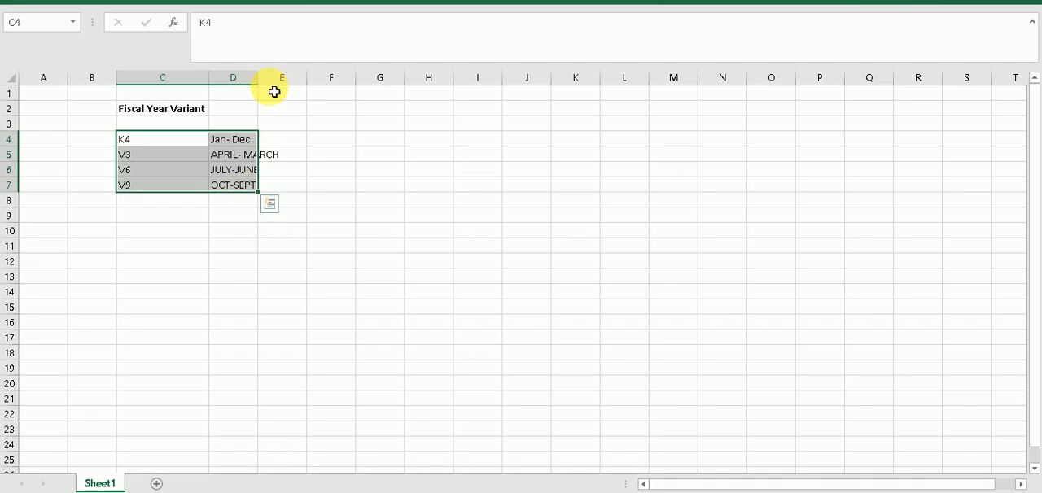
key("ctrl+b")
double_click(261, 79)
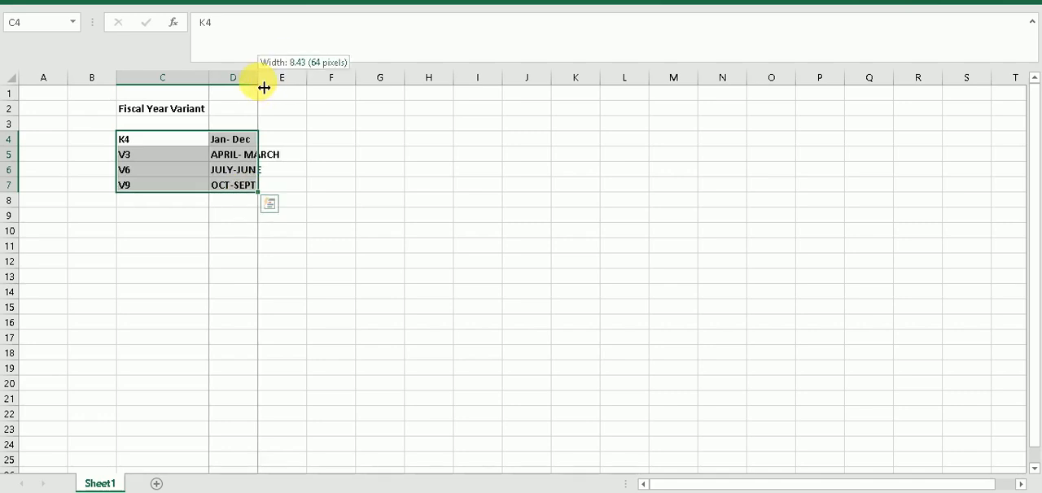
left_click(259, 79)
left_click(175, 170)
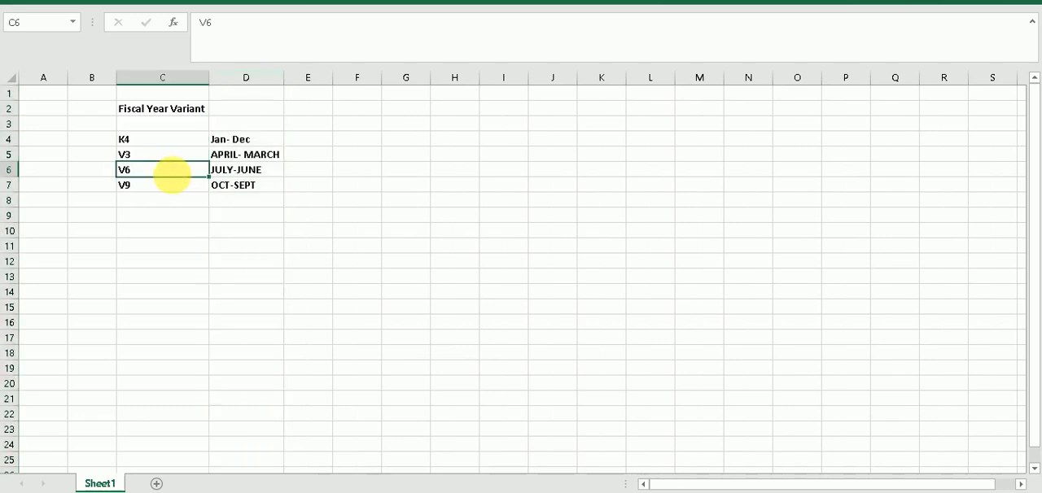
left_click(202, 200)
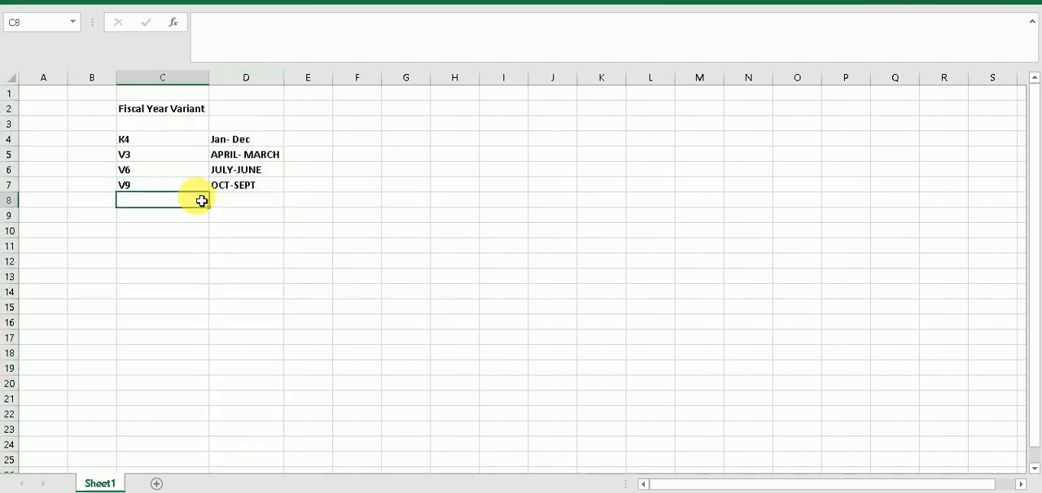
left_click(298, 237)
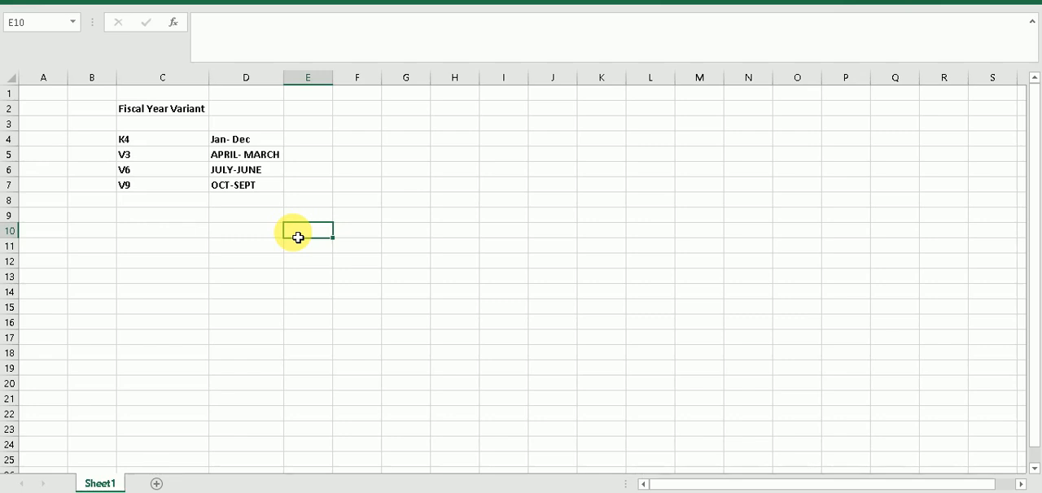
left_click(367, 153)
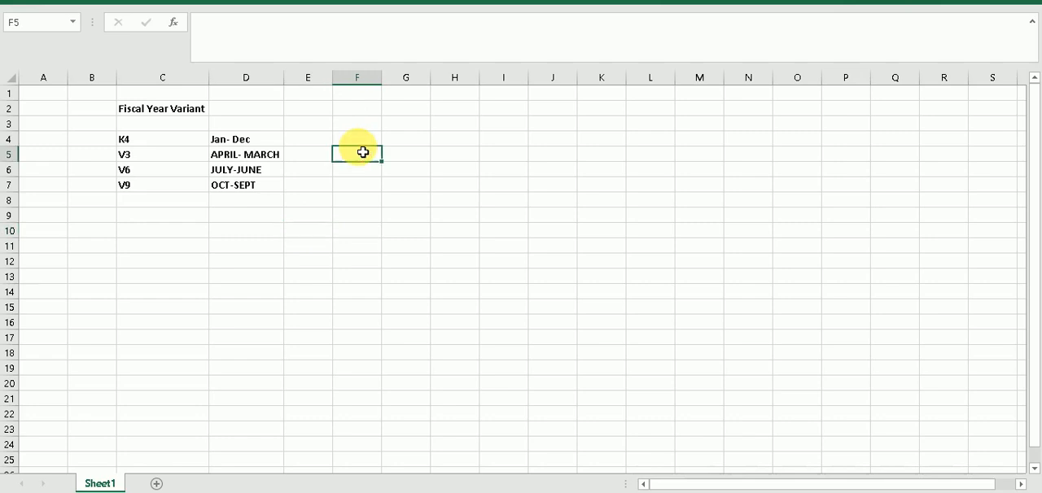
Enter the label "CALENDER YEAR" in F4, in the same row as variant K4
left_click(369, 146)
type("cAL")
key("BackSpace")
key("BackSpace")
key("BackSpace")
type("CALENDER")
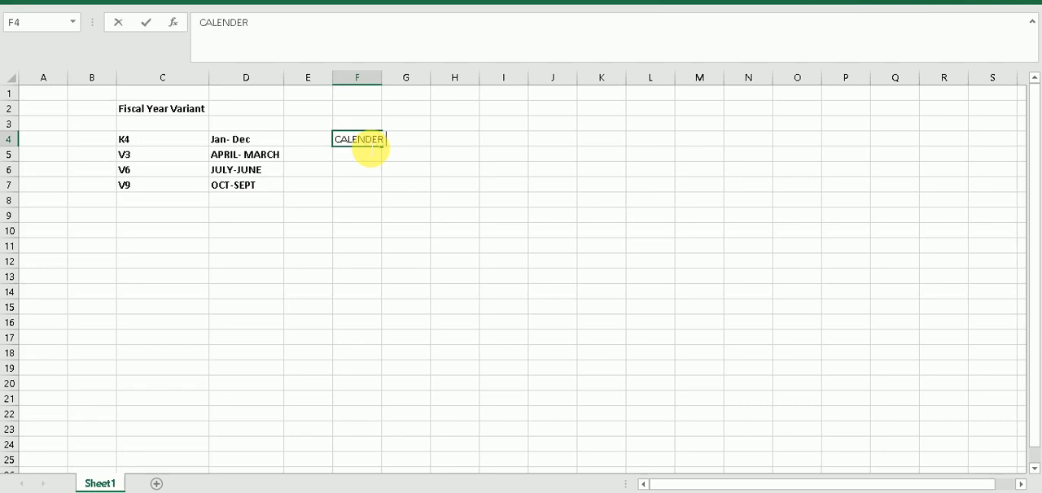
type(" YEAR")
key("Return")
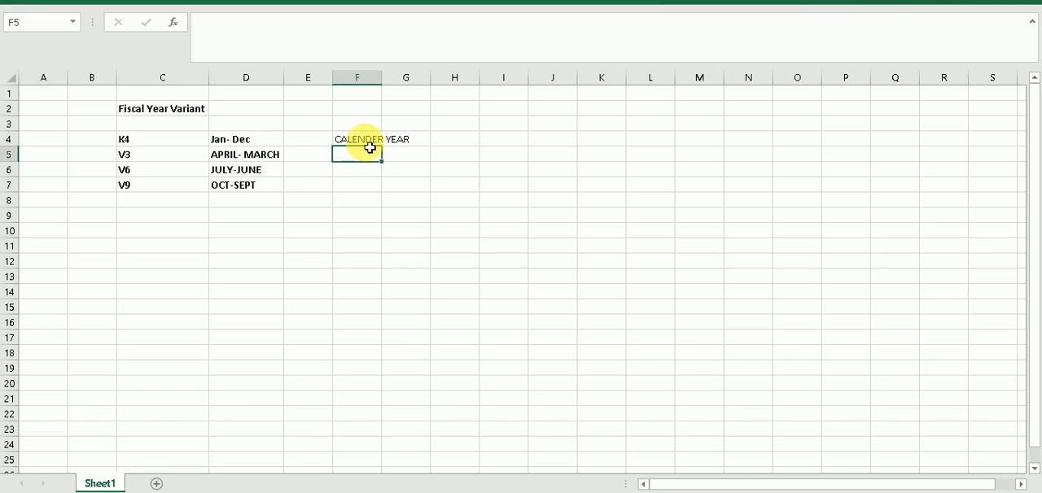
left_click(365, 141)
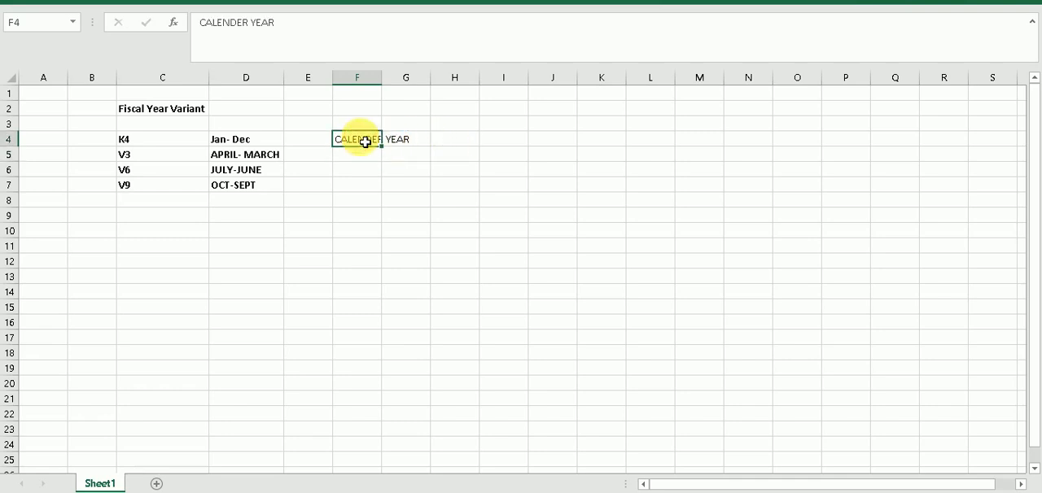
left_click(377, 36)
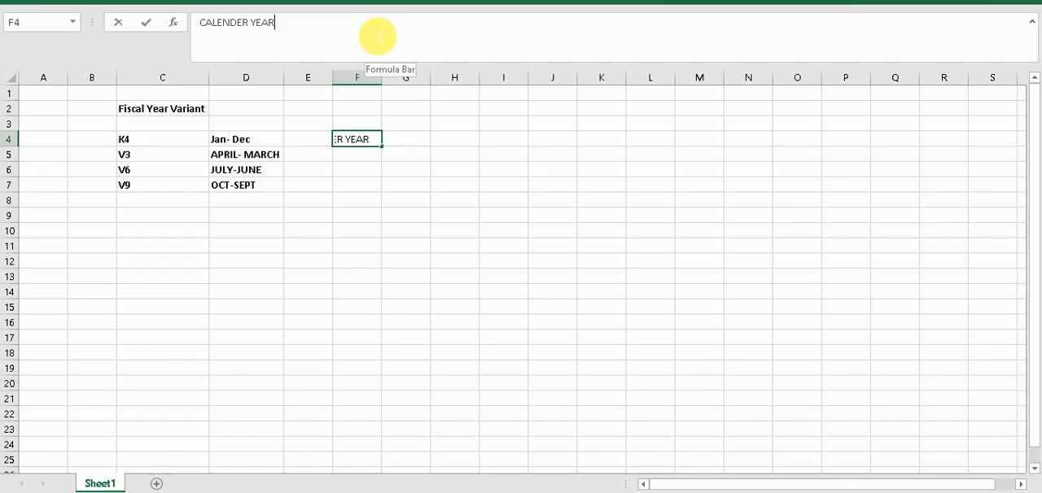
type("/")
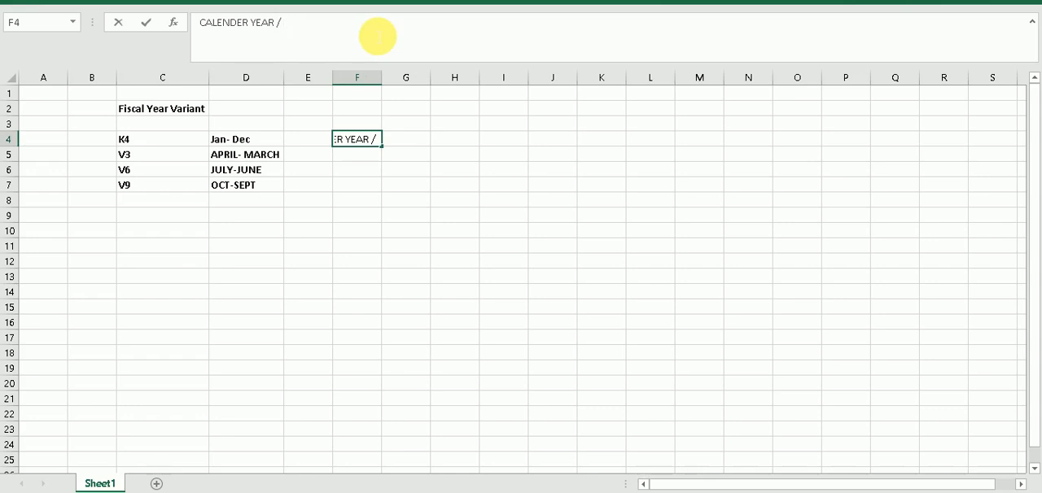
type("IN")
key("BackSpace")
key("BackSpace")
key("Return")
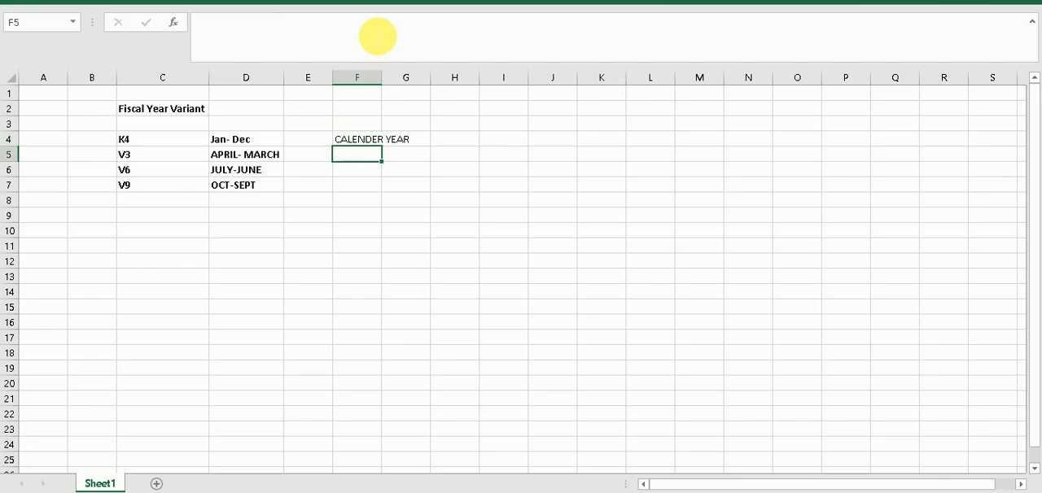
left_click(372, 139)
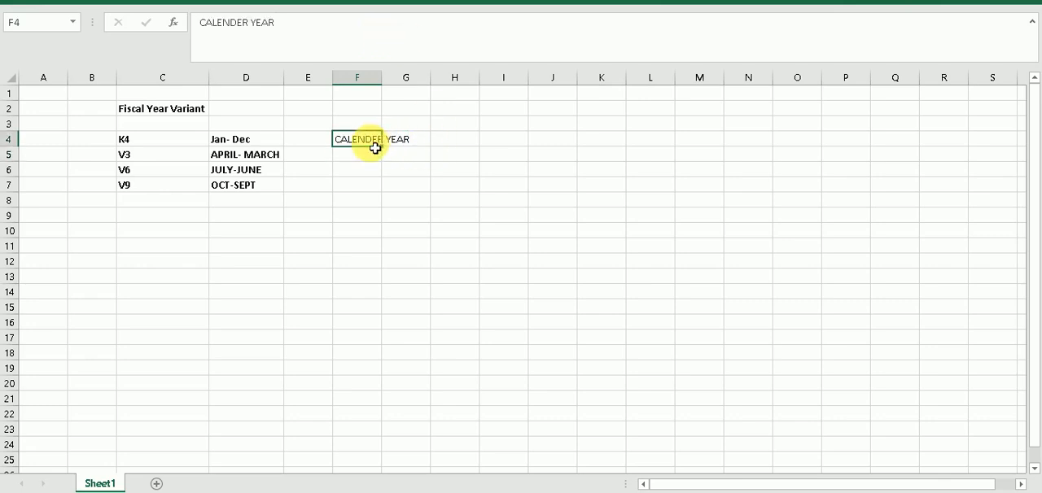
left_click(284, 33)
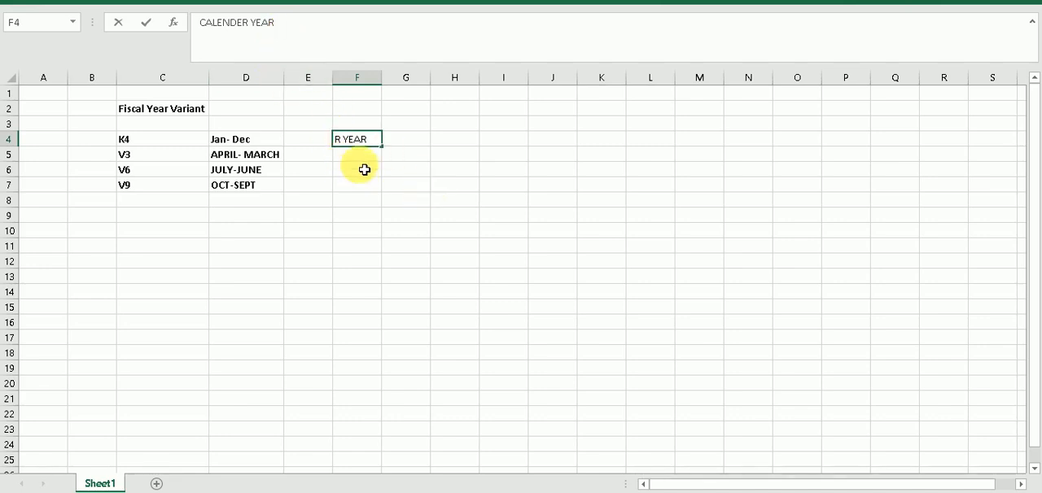
key("Return")
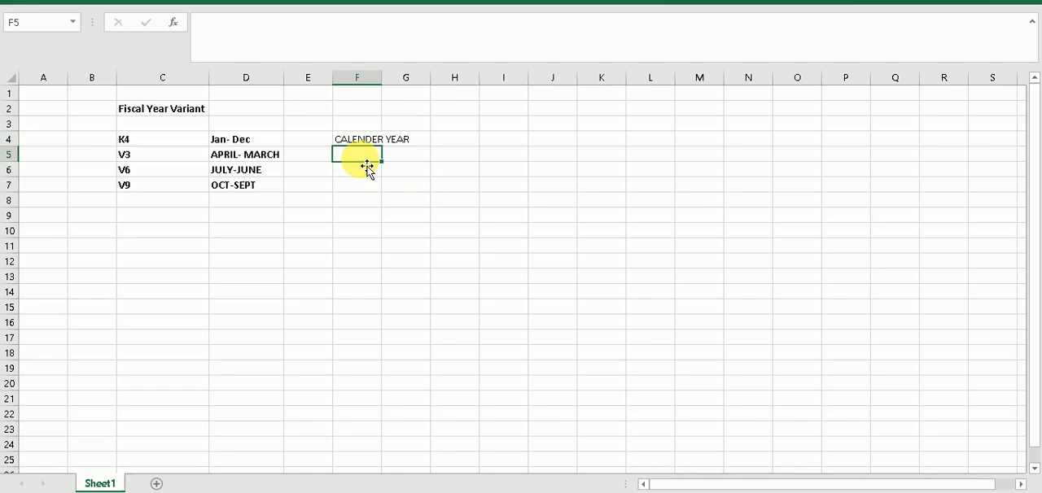
Enter "FINANCIAL YEAR / NON CALENDER YEAR" in F5 and fit column F to the text
type("FINANCIA")
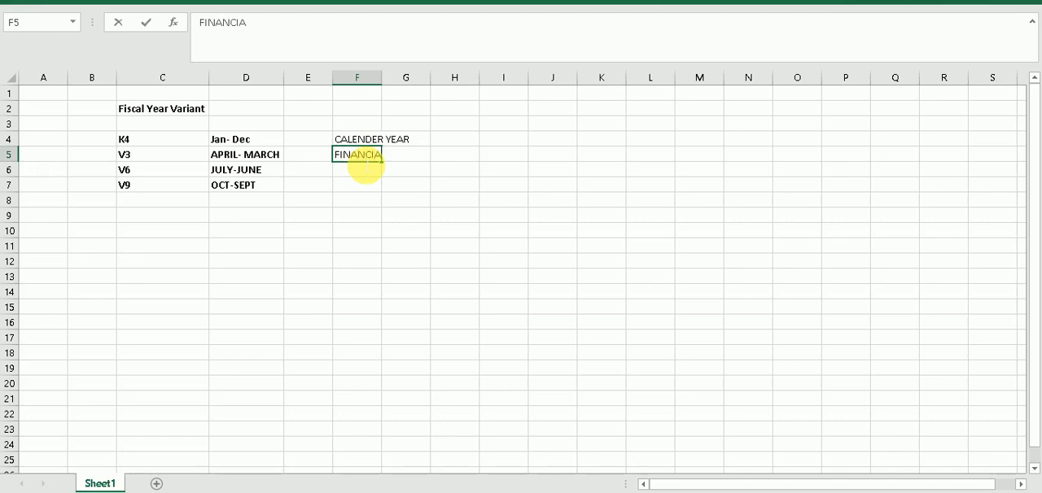
type("L YEAR / NON CALENDER YEAR")
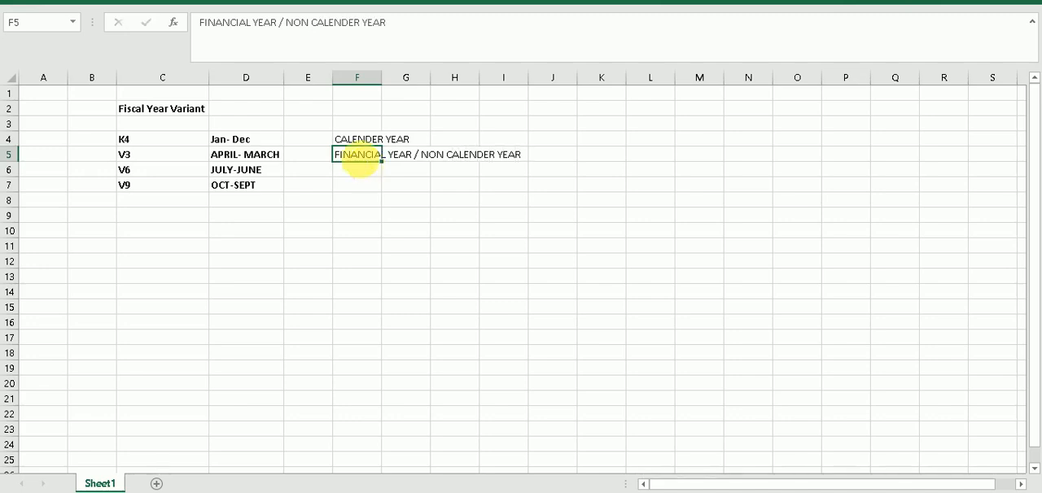
key("Return")
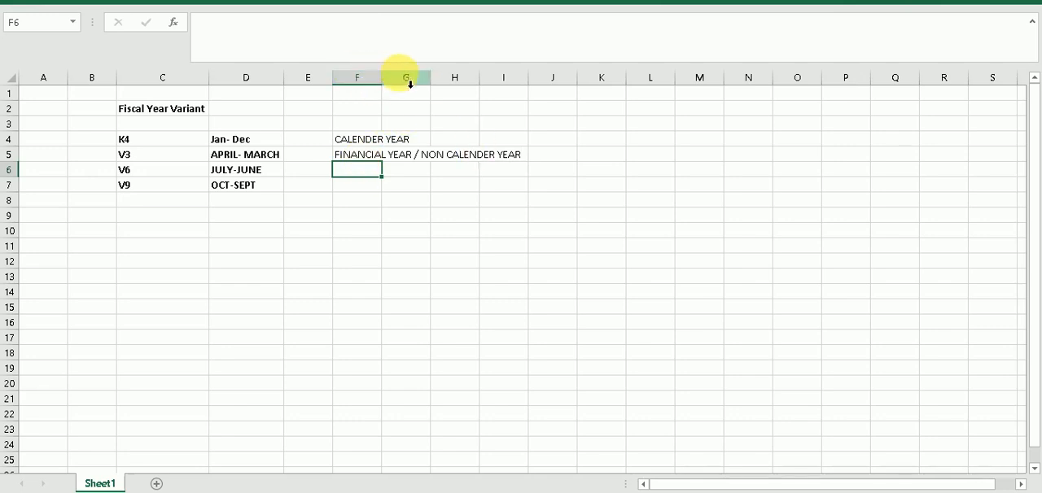
double_click(382, 77)
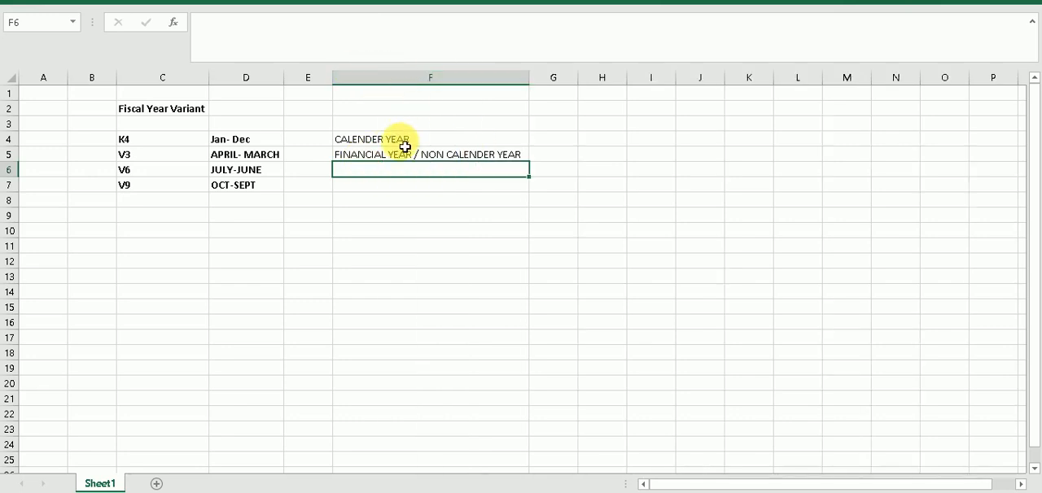
Make the year type labels in F4:F5 bold
left_click_drag(398, 140, 424, 161)
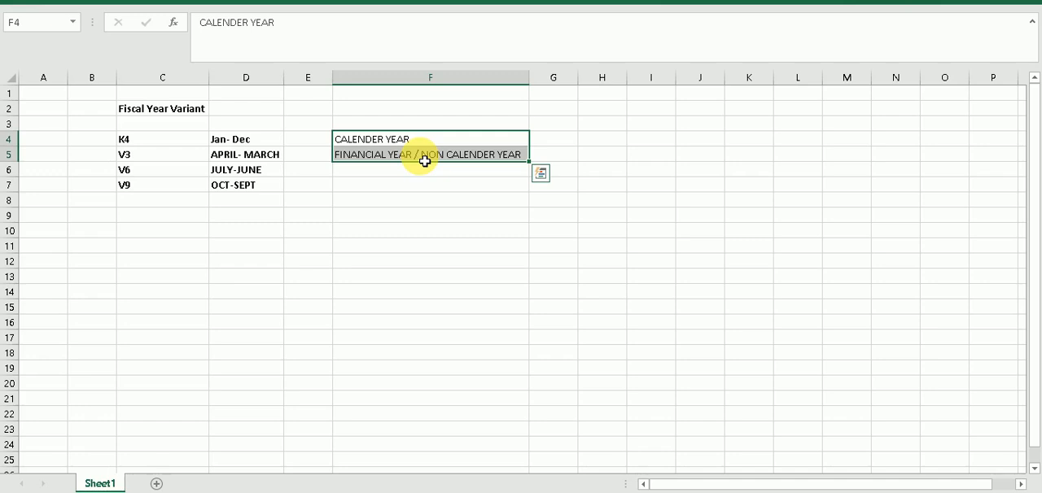
key("ctrl+b")
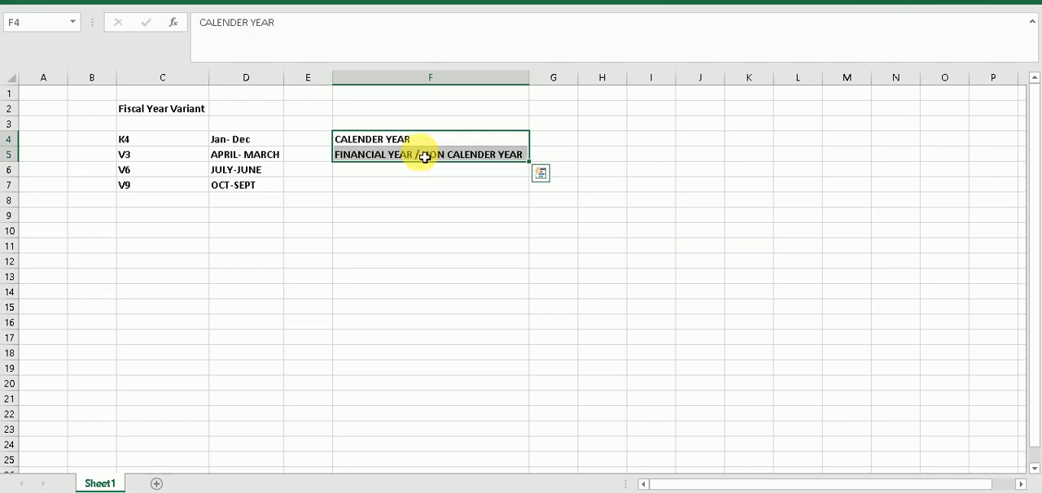
left_click(418, 114)
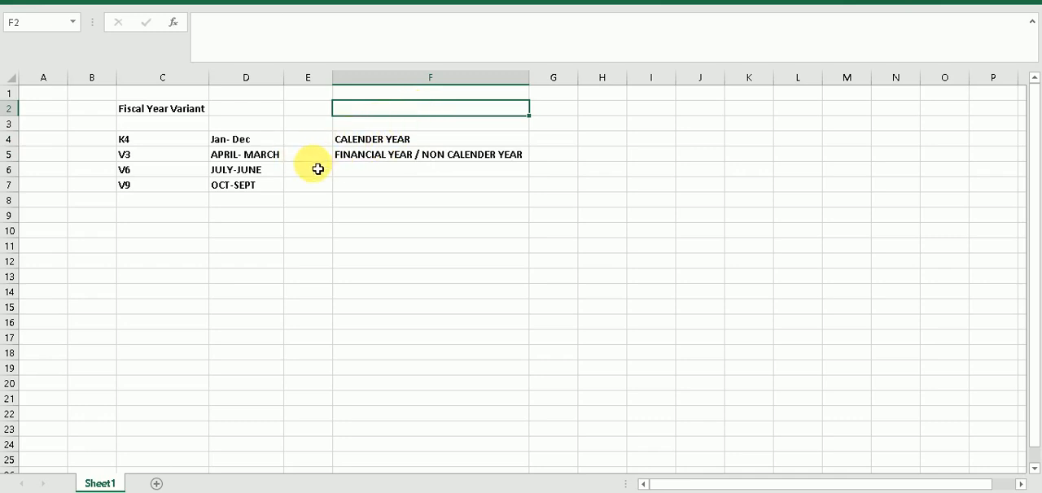
Merge and center the range E5:F7 around the "FINANCIAL YEAR / NON CALENDER YEAR" label
left_click(316, 159)
left_click_drag(315, 160, 449, 184)
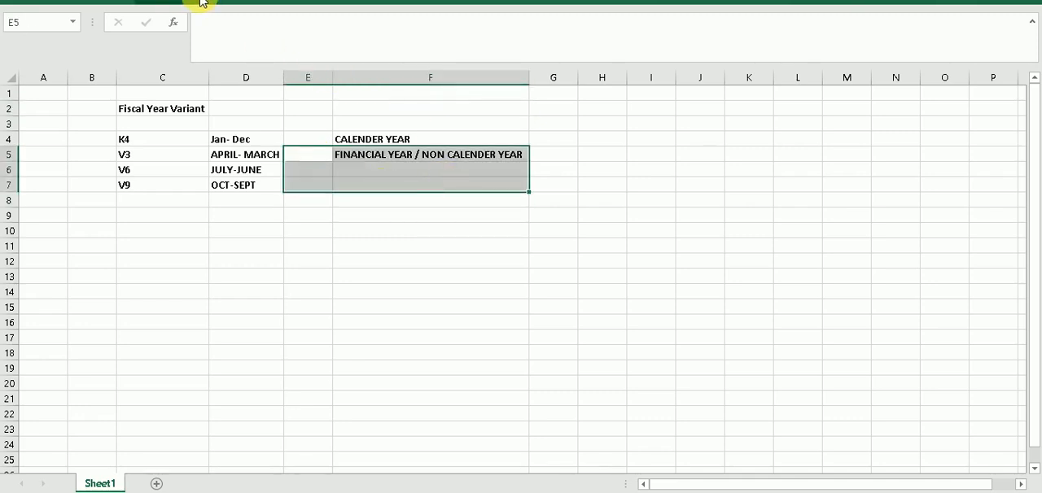
left_click(160, 1)
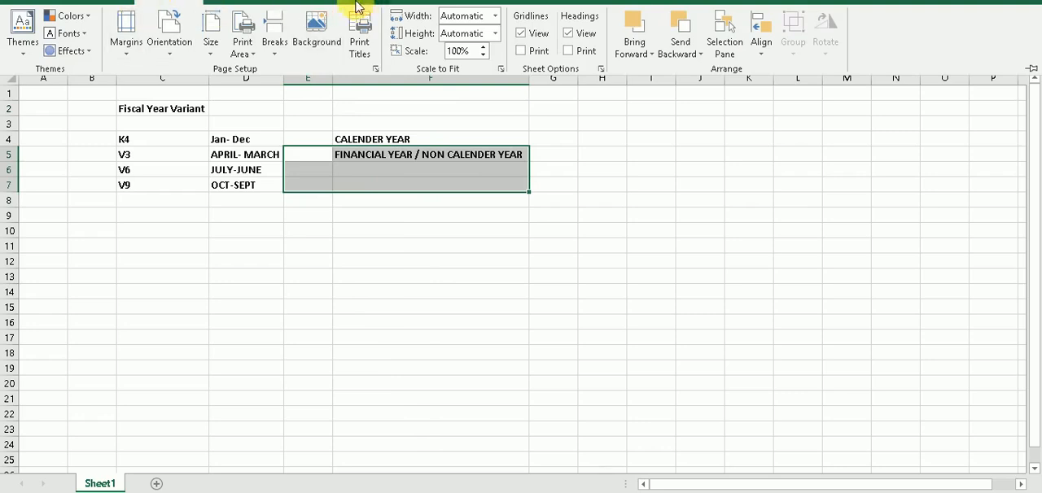
left_click(285, 1)
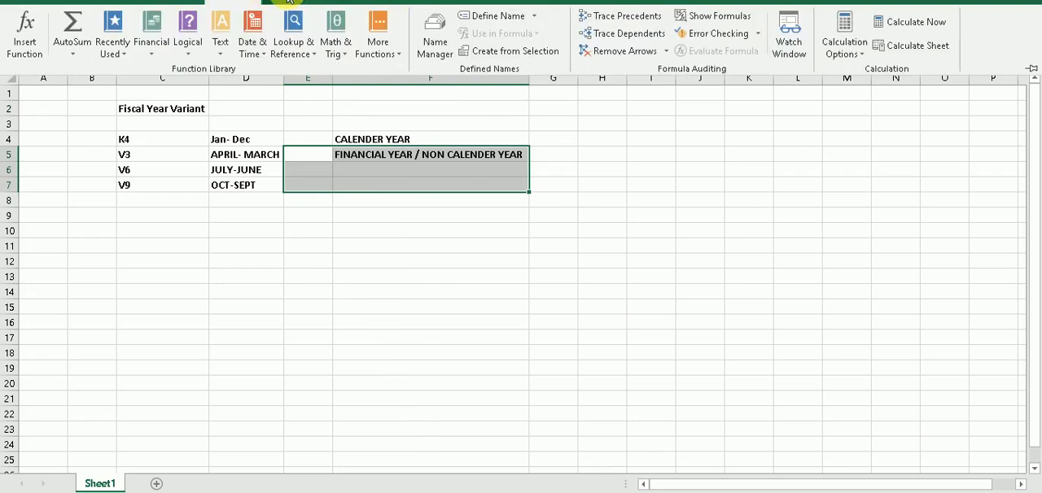
left_click(335, 2)
left_click(372, 2)
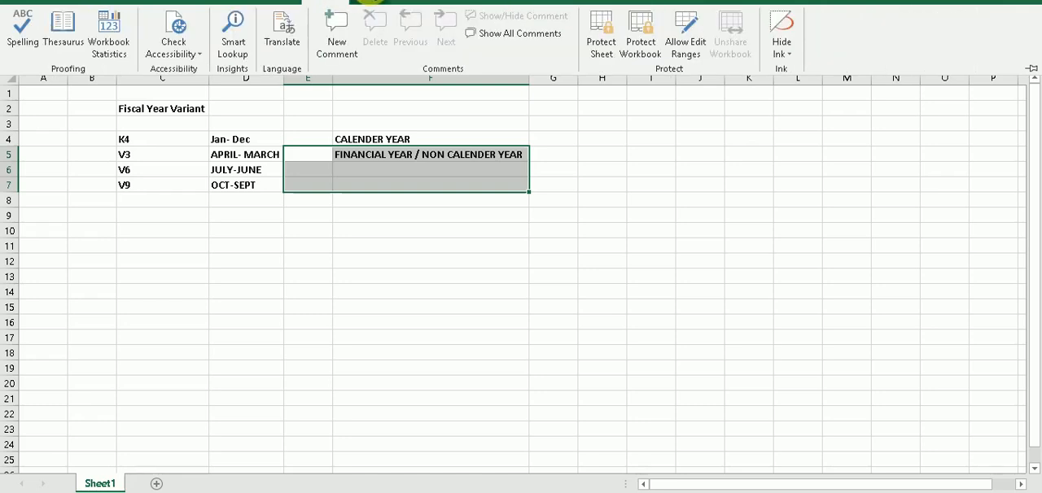
left_click(376, 1)
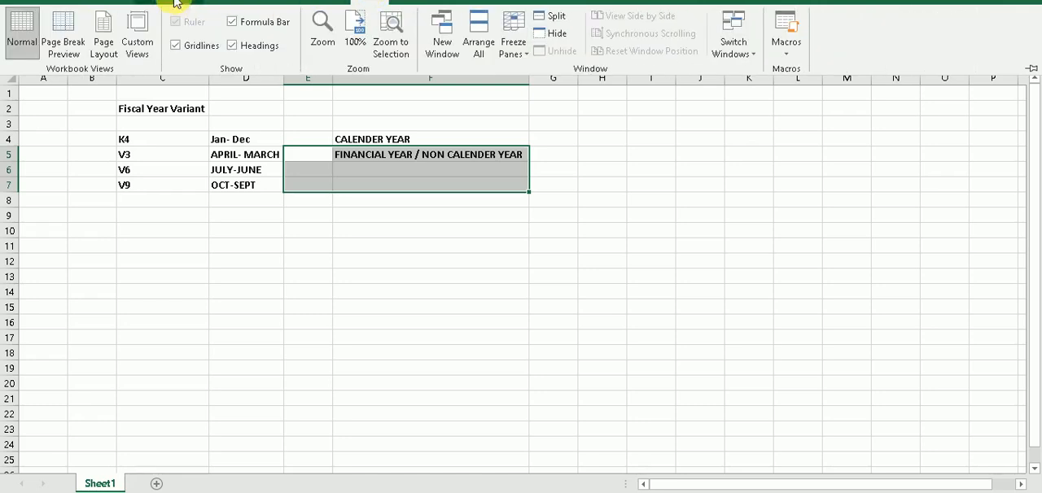
left_click(113, 3)
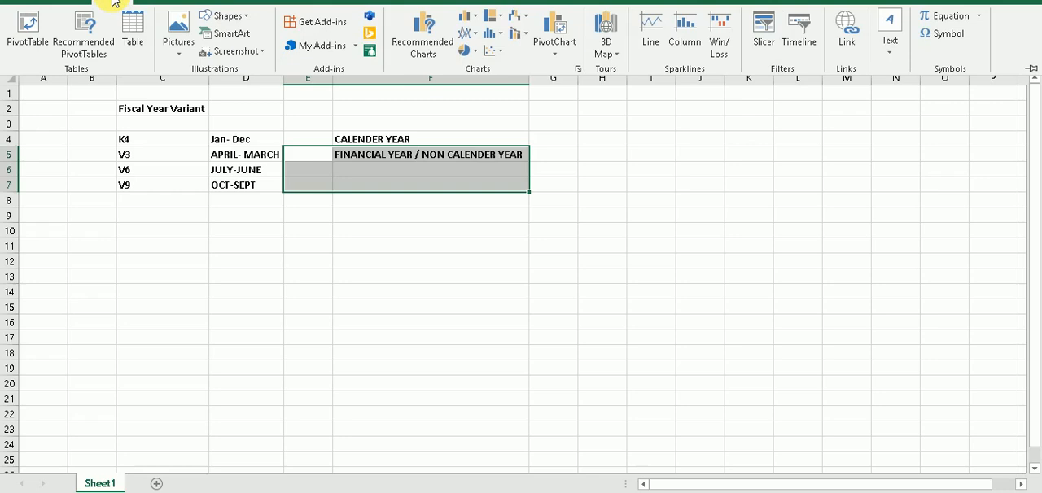
left_click(70, 3)
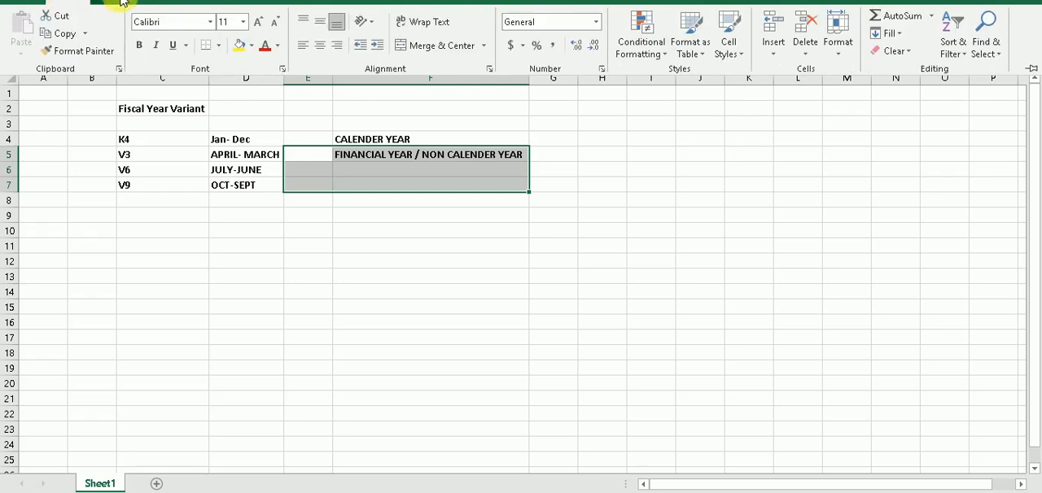
left_click(466, 47)
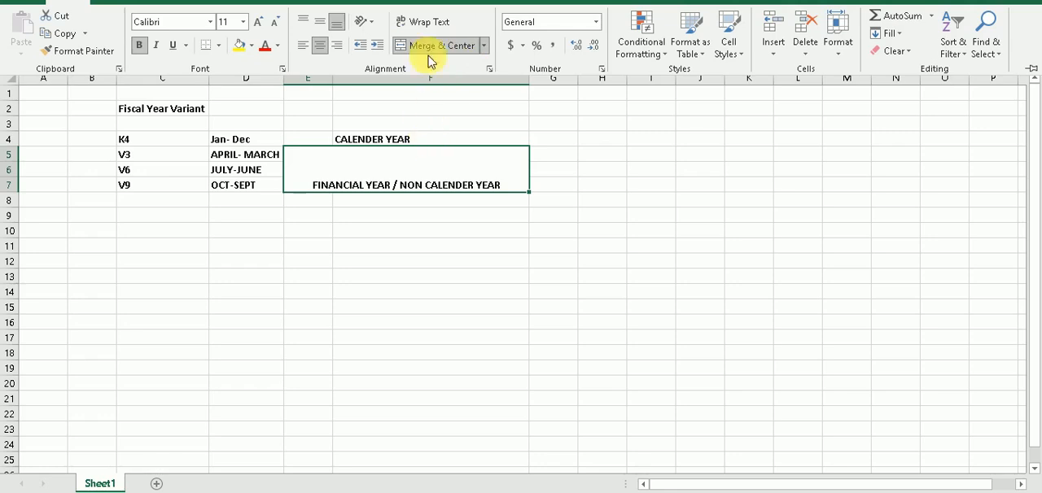
Align the "FINANCIAL YEAR / NON CALENDER YEAR" label vertically to the middle of its merged cell
left_click(321, 25)
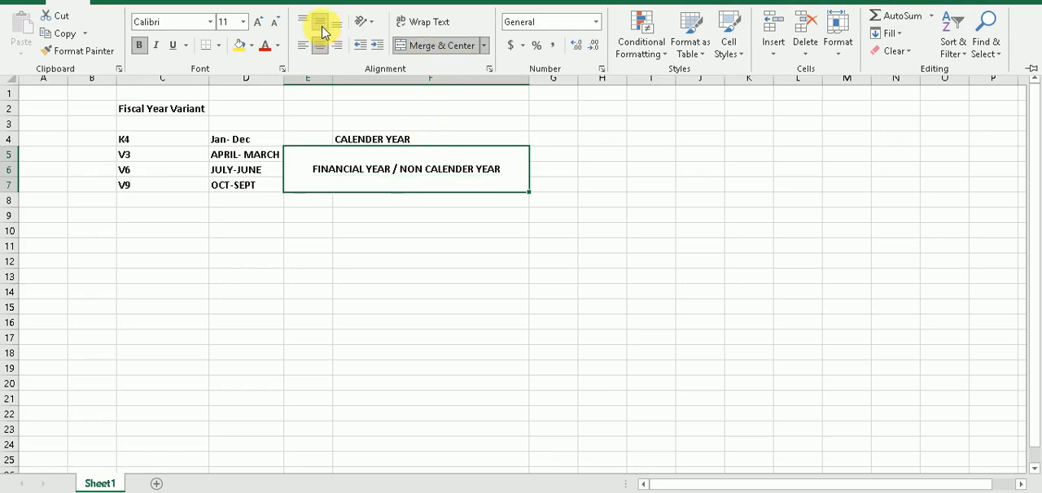
left_click(455, 181)
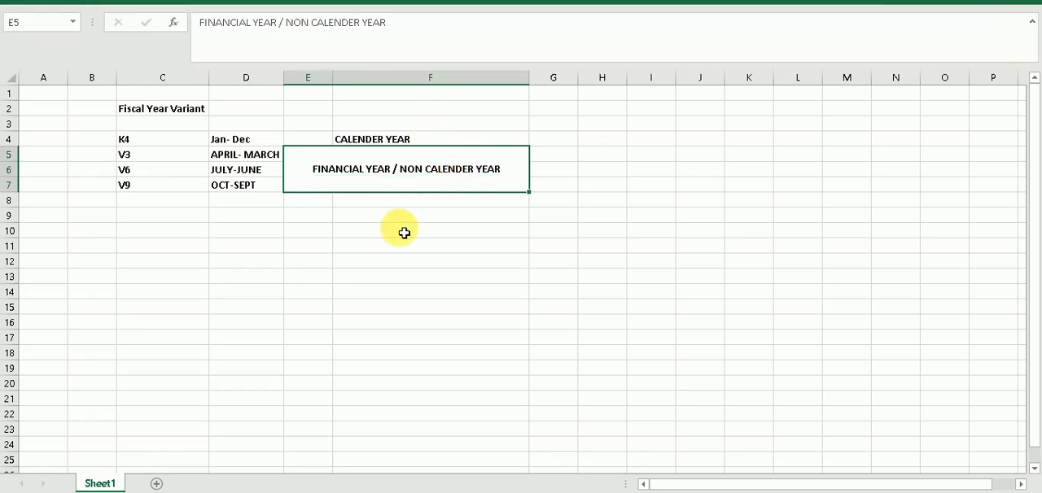
left_click(399, 231)
Enter the heading "Independent YEAR" in F2, in the same row as "Fiscal Year Variant"
left_click(354, 120)
left_click(357, 110)
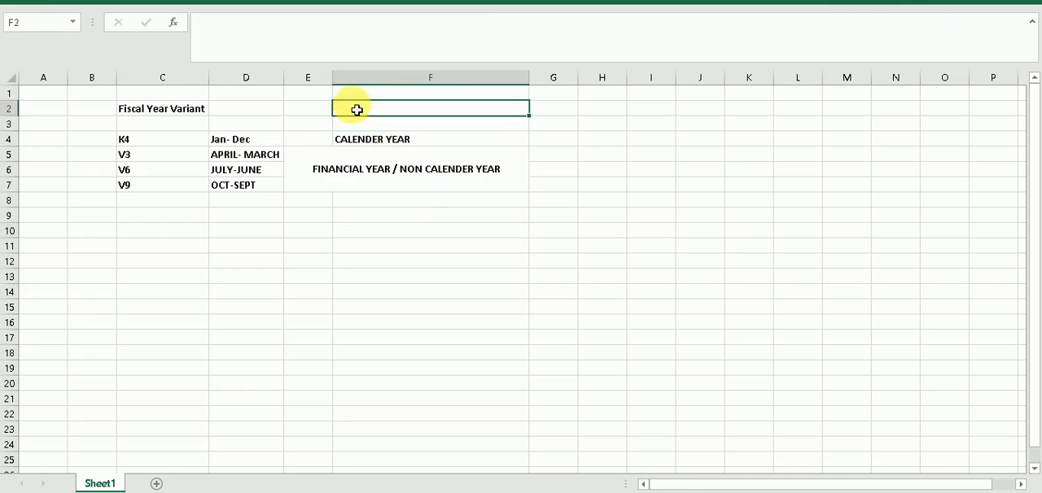
type("iNDEP")
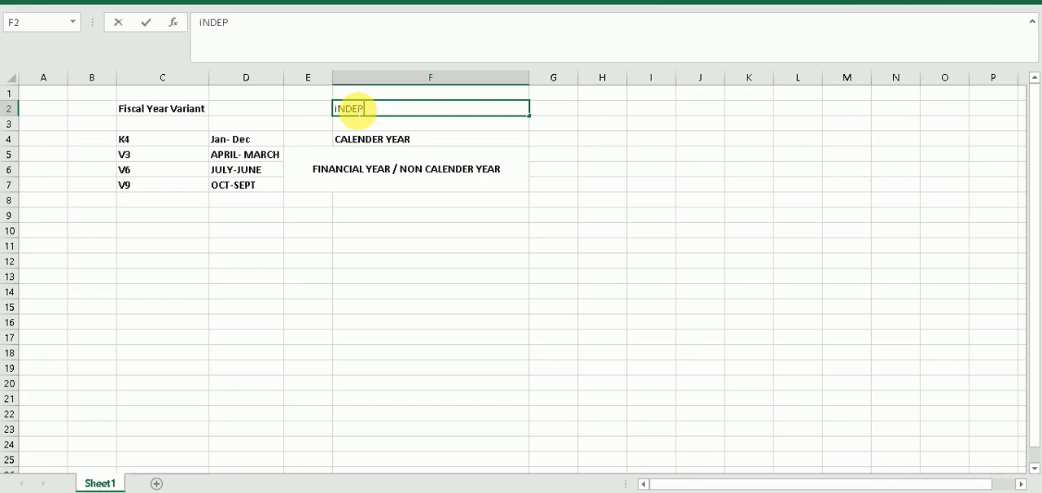
type("ENDENT year")
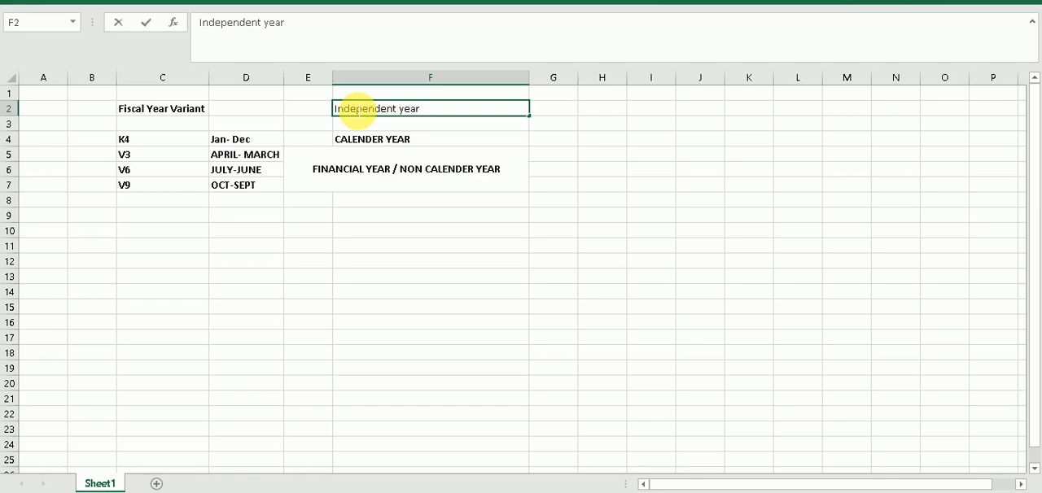
key("BackSpace")
key("BackSpace")
key("BackSpace")
key("BackSpace")
key("BackSpace")
type("y")
key("BackSpace")
type("YEAR")
Make the heading in F2 bold
key("shift+Left")
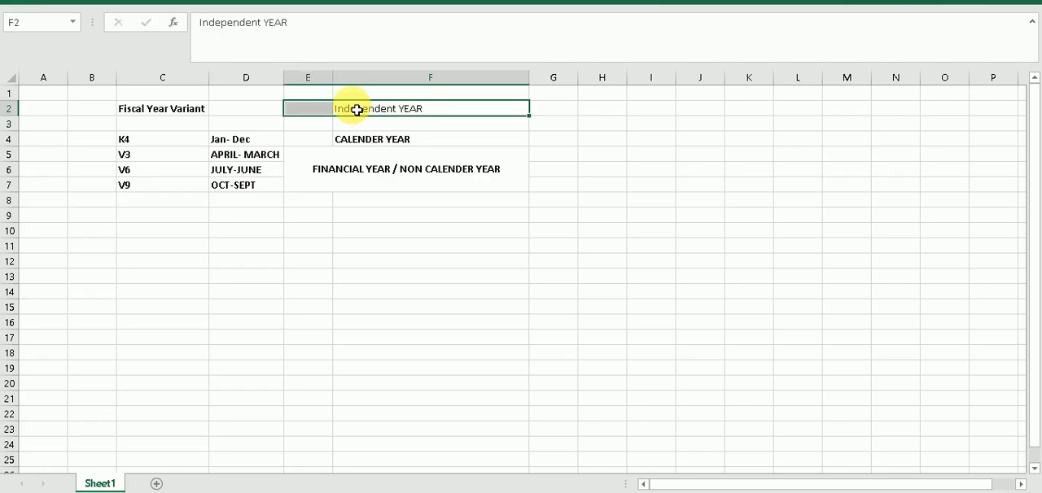
key("ctrl+b")
key("Right")
key("Left")
key("Right")
key("Left")
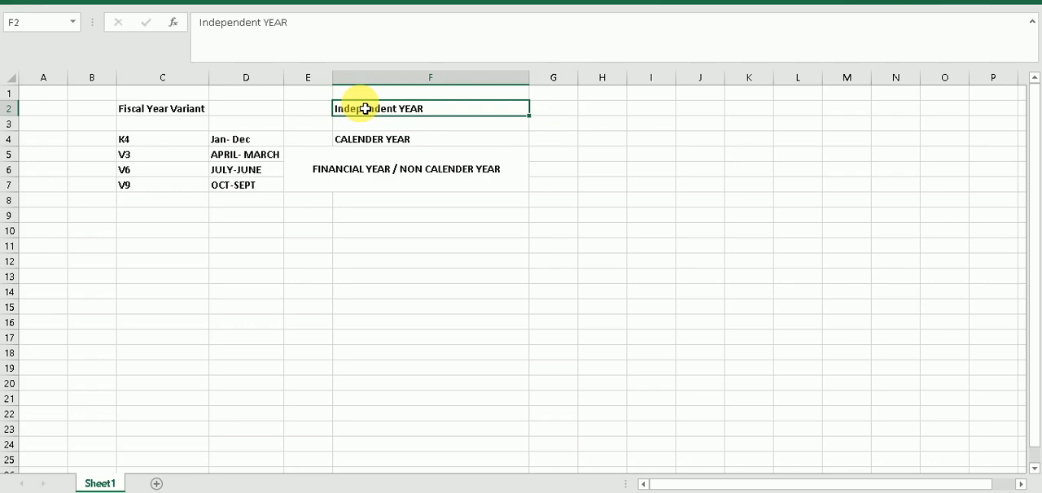
Correct the capitalization of the heading in F2 so it reads "Independent Year"
key("F2")
key("BackSpace")
key("BackSpace")
key("BackSpace")
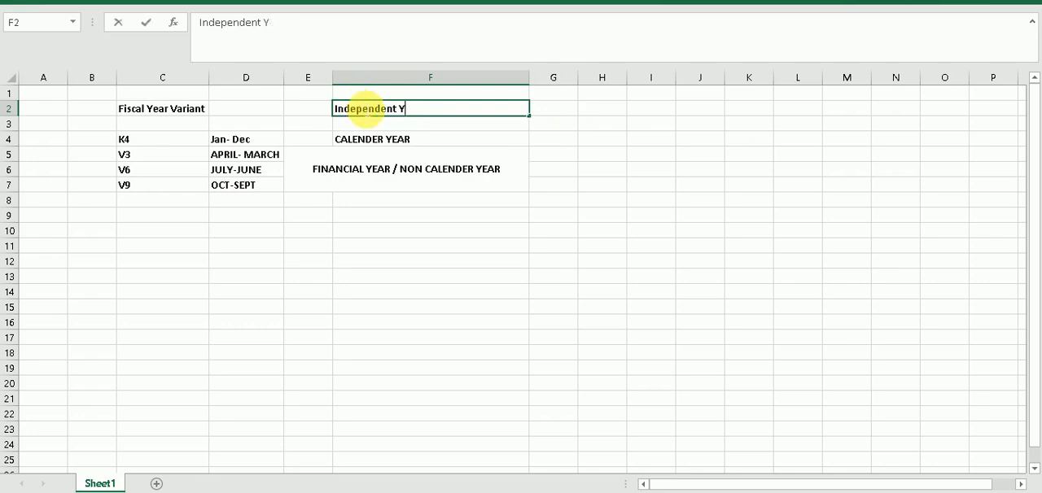
type("ear")
key("Return")
left_click(427, 200)
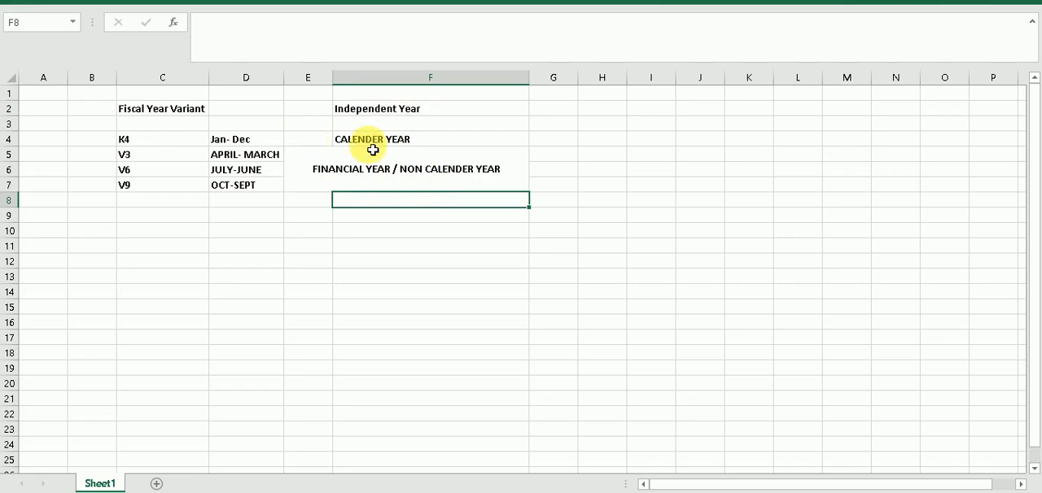
Unmerge the cells E5:F7 that hold the financial year label
left_click_drag(344, 139, 357, 183)
left_click(386, 179)
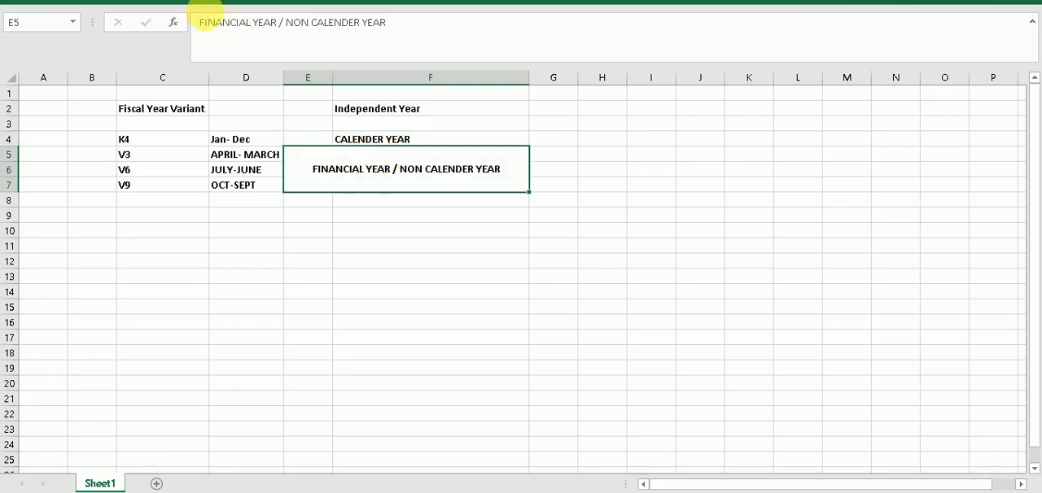
left_click(51, 1)
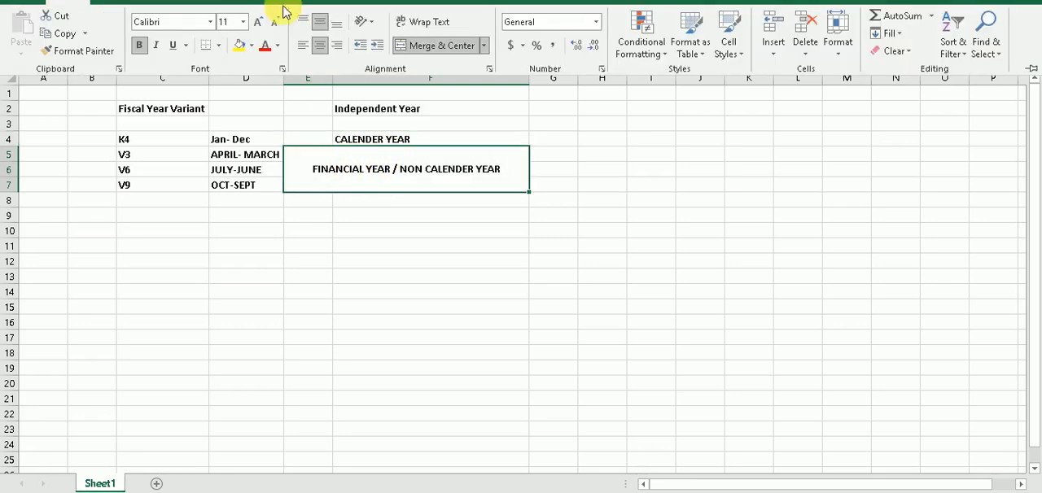
left_click(417, 45)
left_click(365, 160)
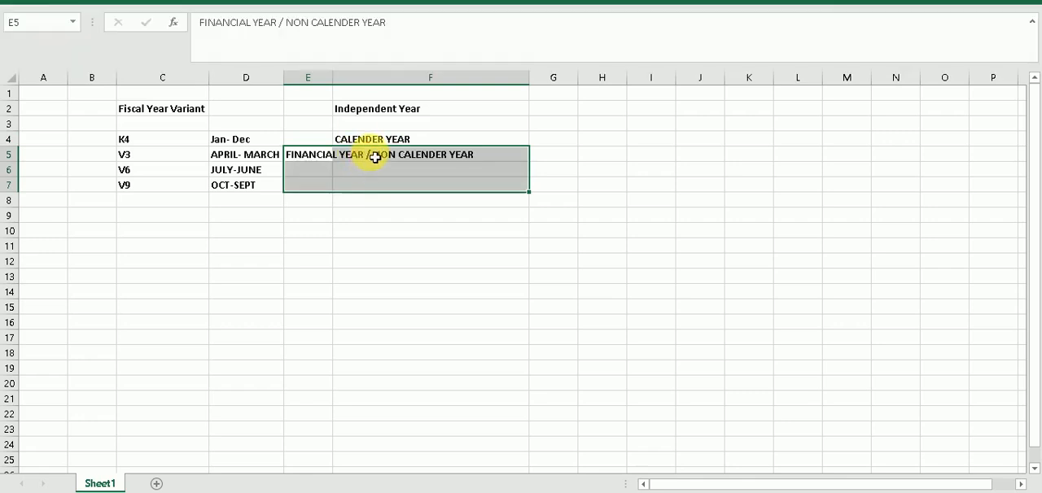
Merge and center the range F5:F7 in column F only
left_click(380, 162)
left_click_drag(380, 163, 383, 186)
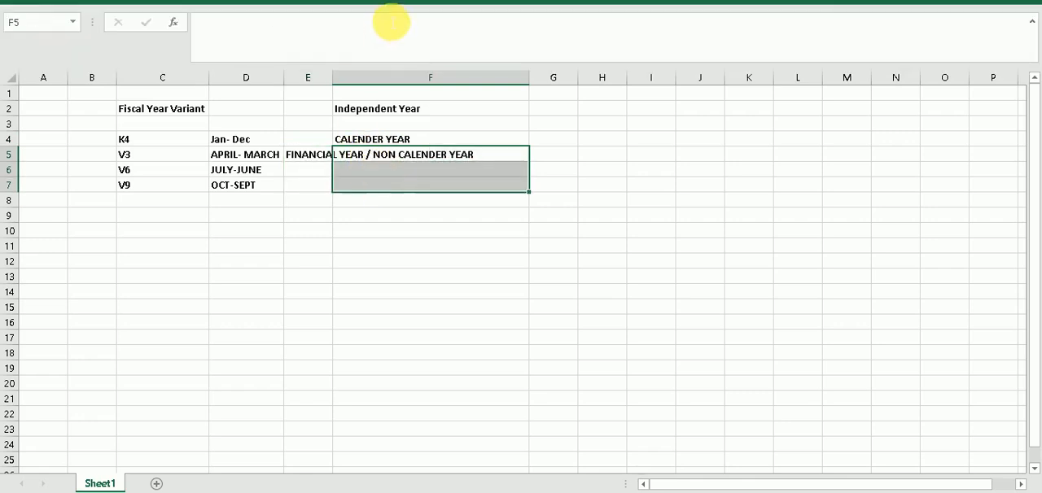
left_click(66, 6)
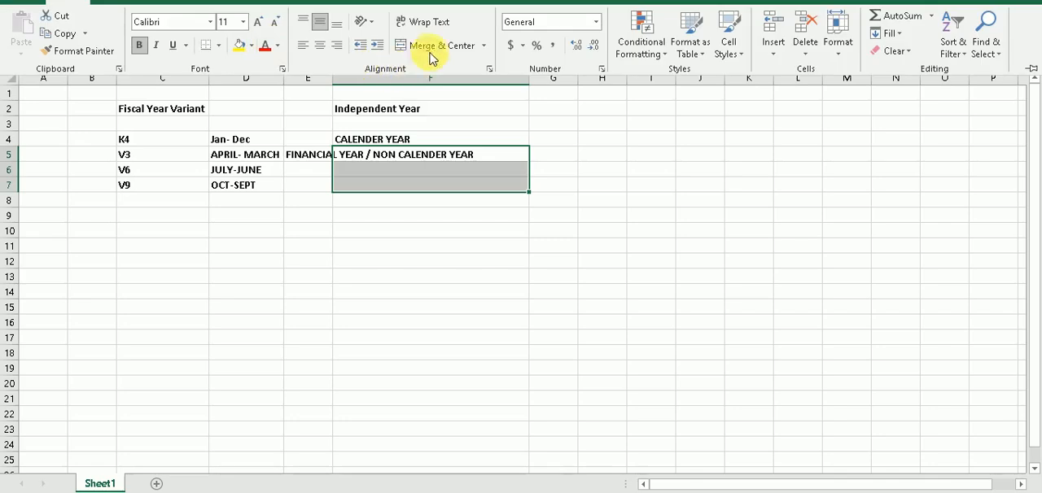
left_click(411, 47)
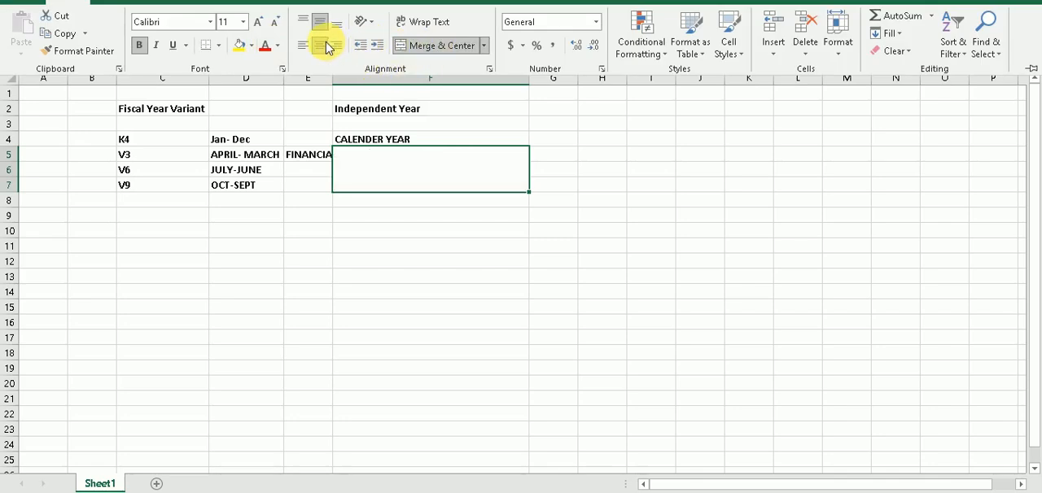
Move the text "FINANCIAL YEAR / NON CALENDER YEAR" from E5 to F5
left_click(308, 155)
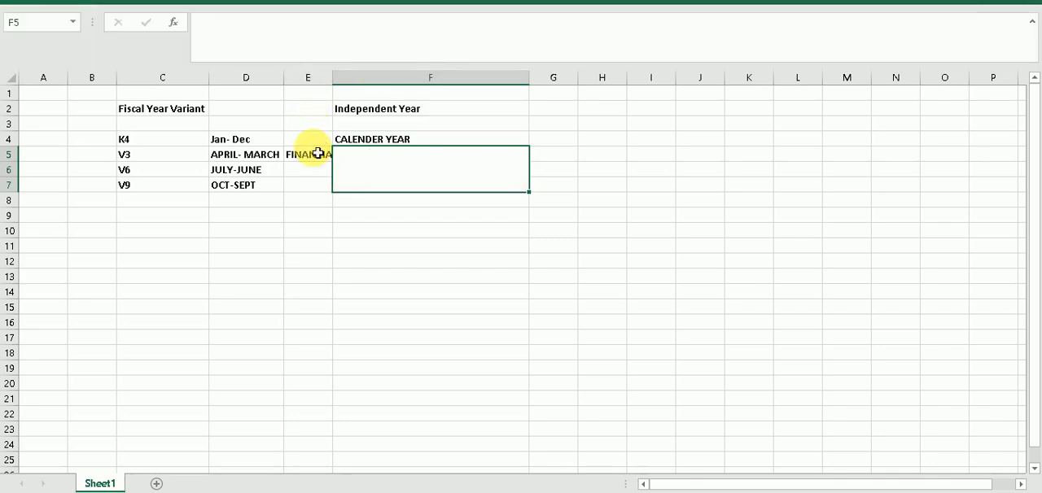
left_click(318, 163)
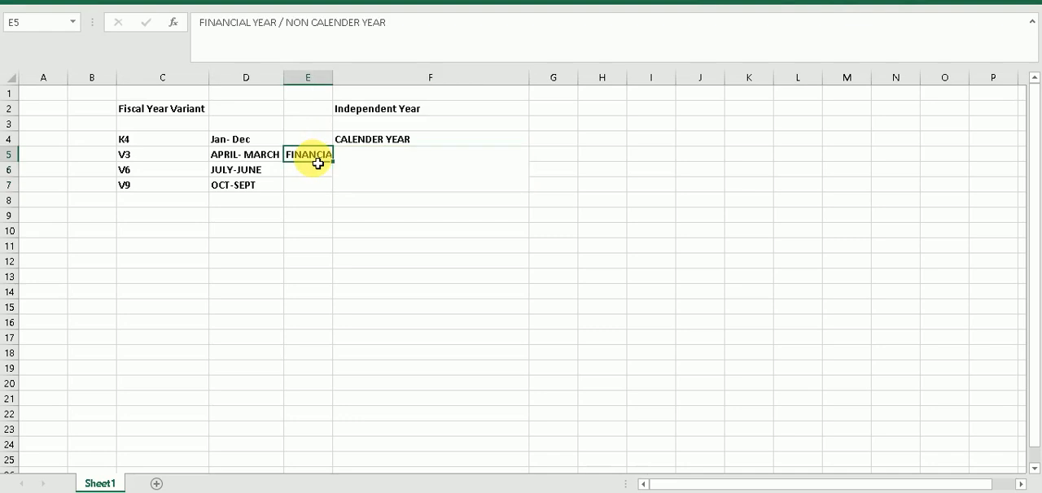
key("ctrl+c")
left_click(453, 166)
key("ctrl+v")
left_click(491, 281)
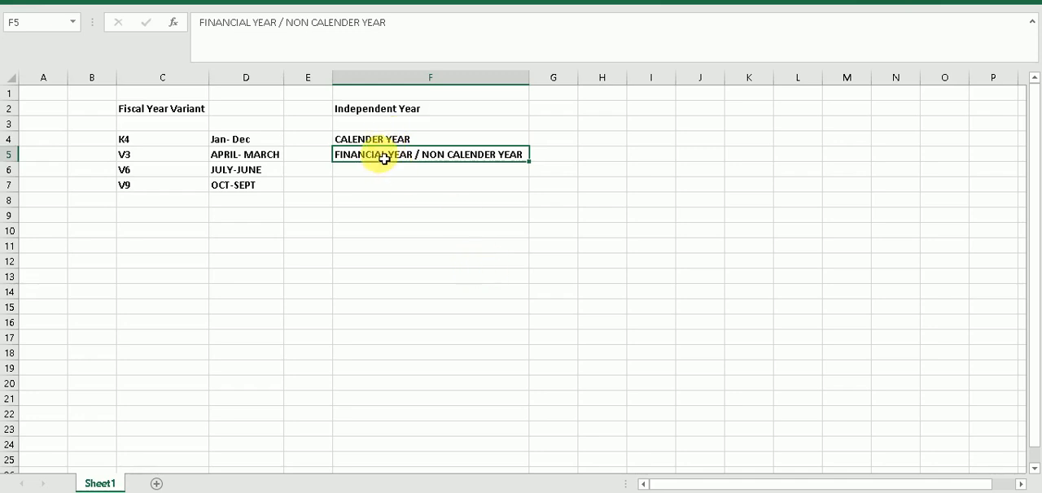
Merge and center F5:F7 so the financial year label spans the rows of variants V3, V6 and V9
left_click_drag(385, 160, 384, 185)
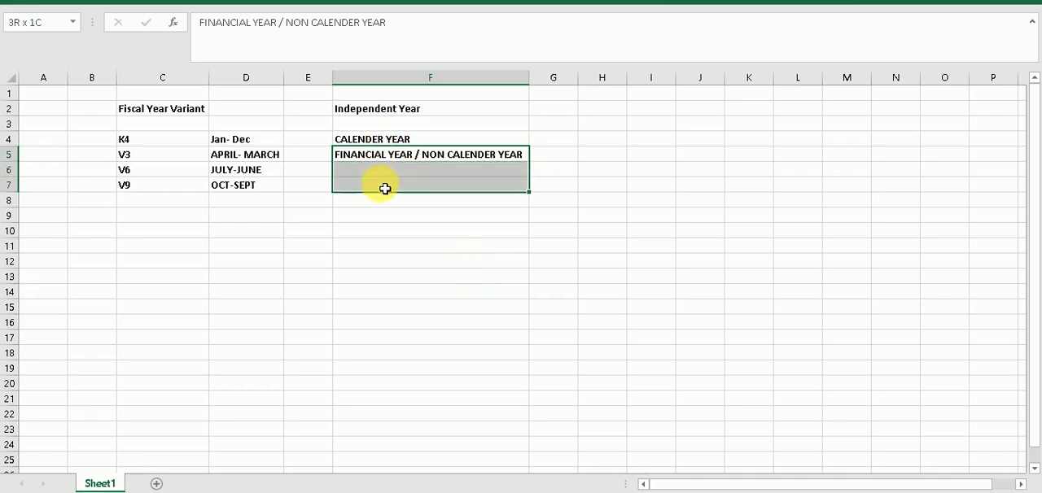
left_click(70, 7)
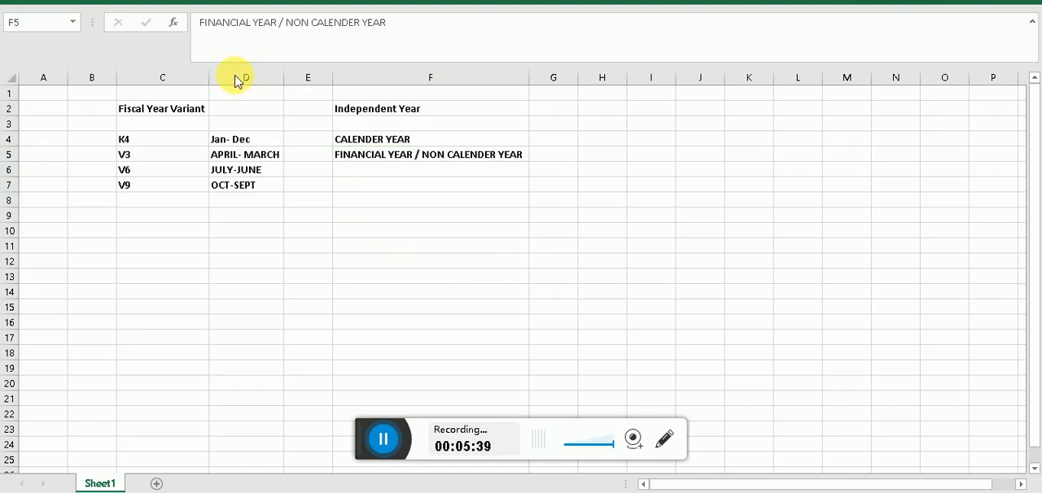
left_click(67, 2)
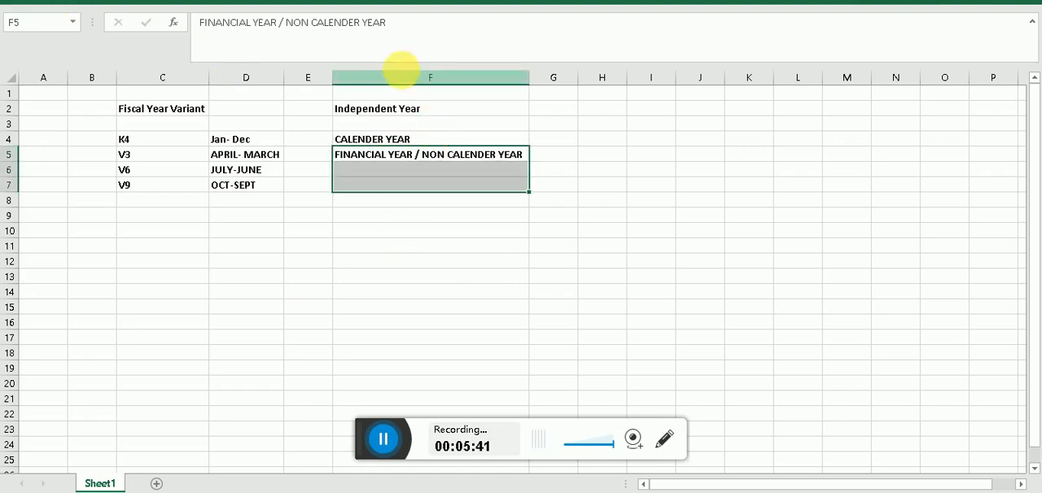
left_click(62, 2)
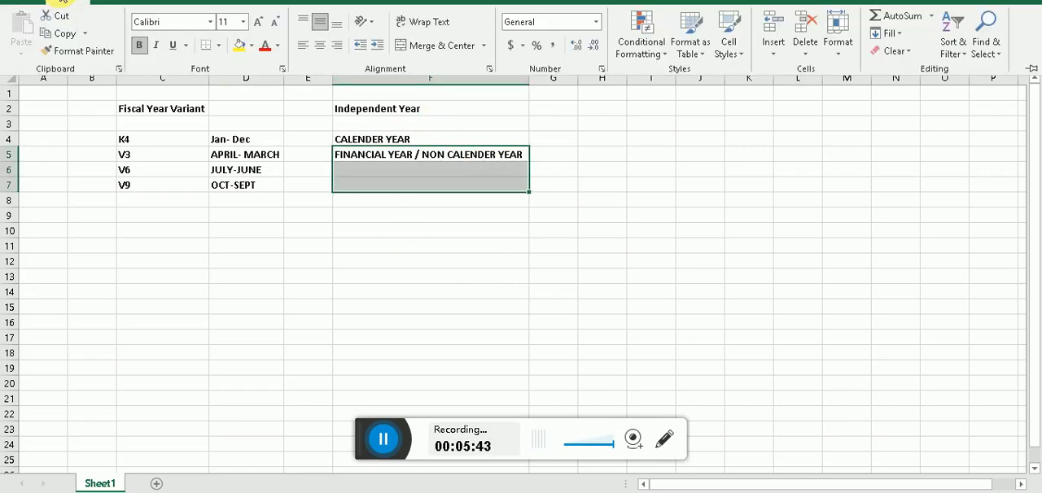
left_click(420, 47)
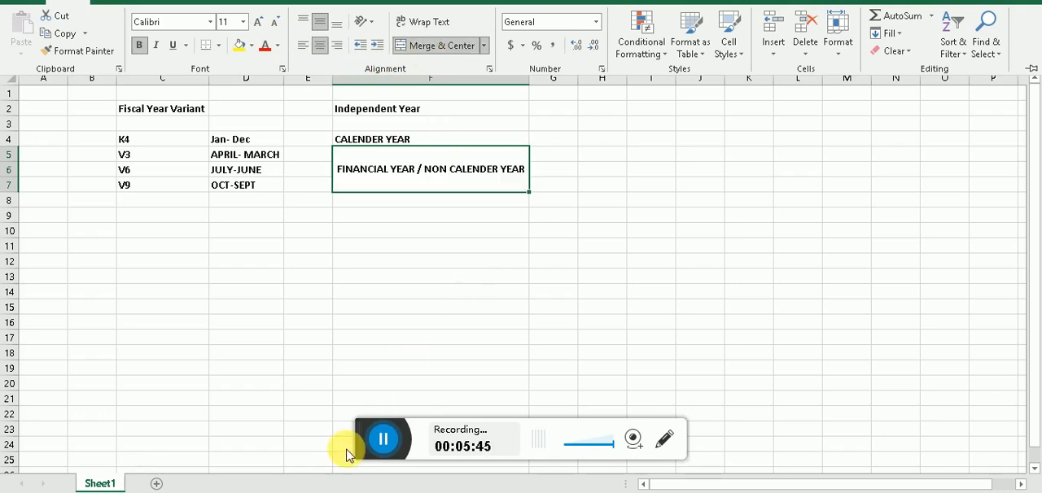
left_click(382, 440)
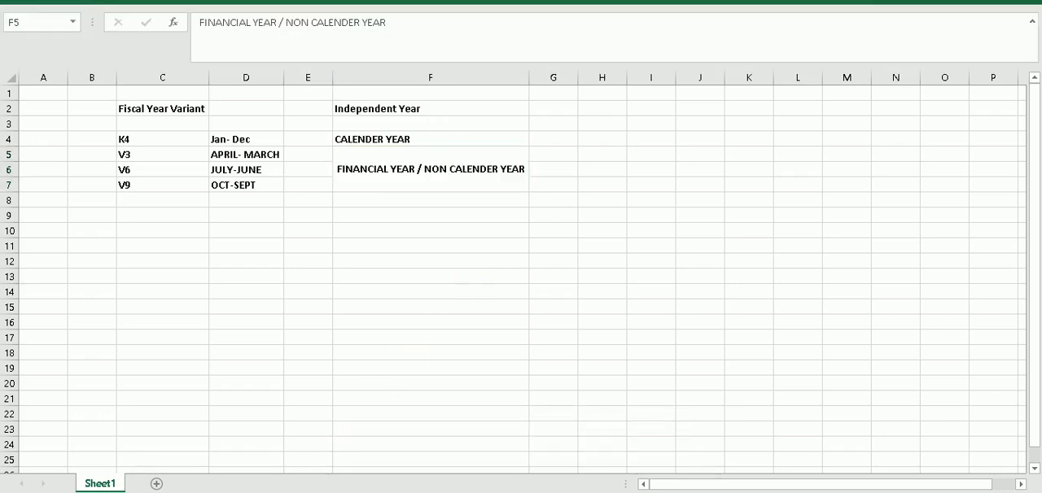
left_click(414, 174)
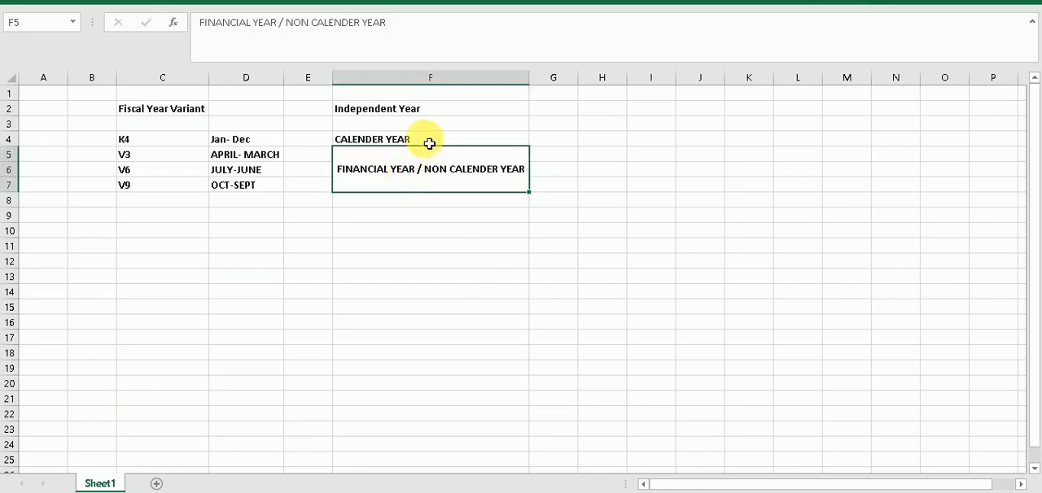
left_click(429, 144)
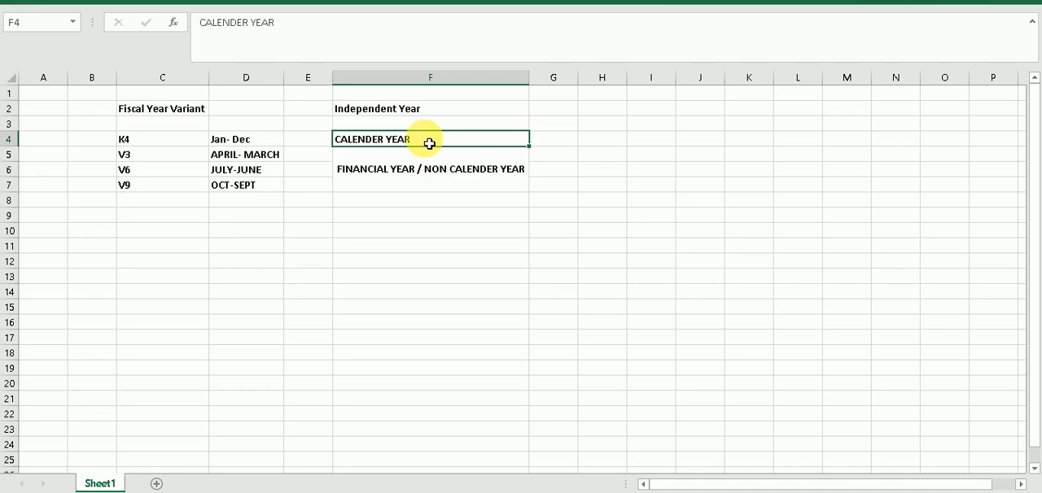
Enter the table headings MONTH, DAY, PERIOD and YEAR SHIFT across cells C10 to F10
left_click(180, 236)
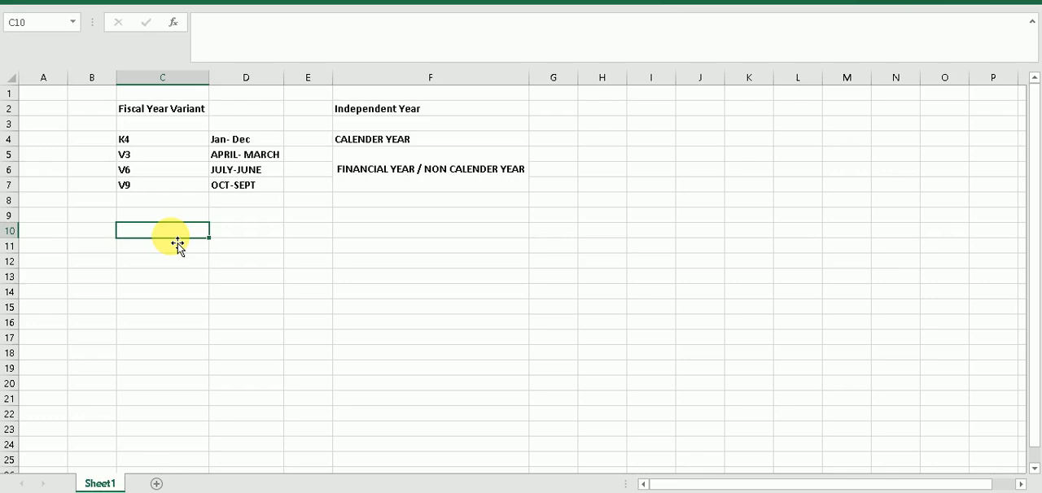
type("MONTH")
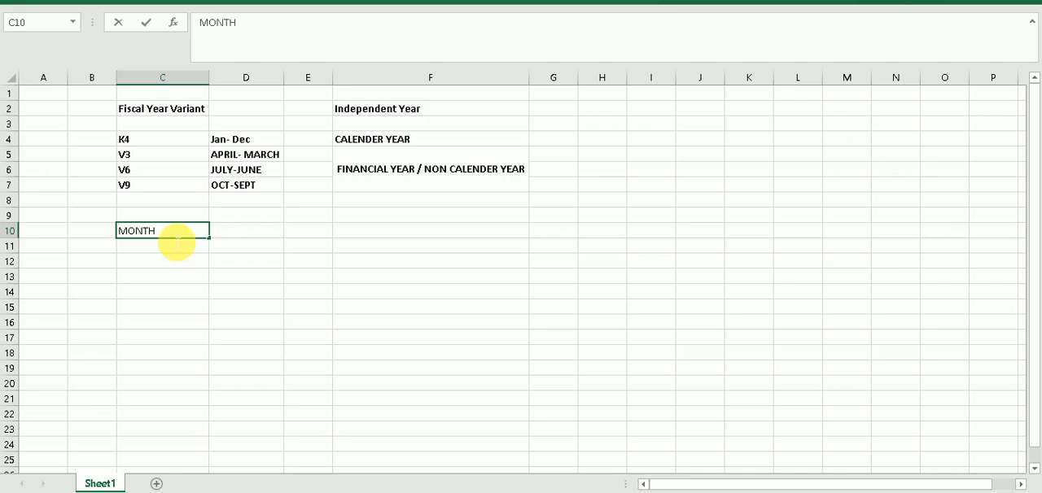
key("Tab")
type("DAY")
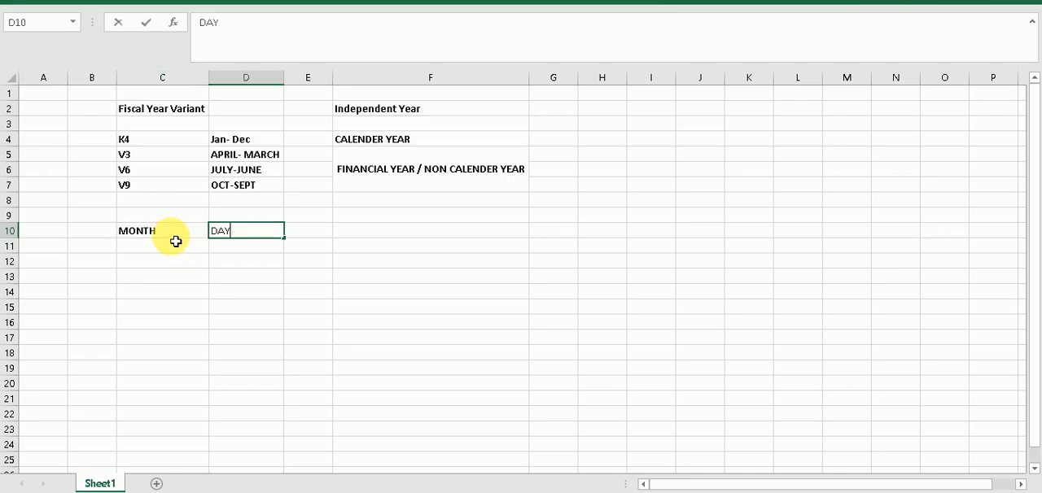
key("Tab")
type("PER")
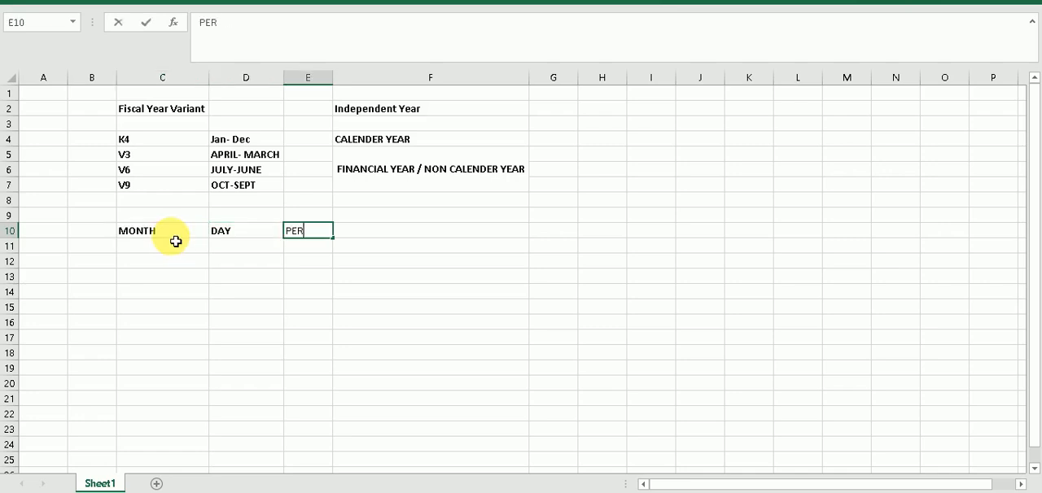
type("IOD")
key("Tab")
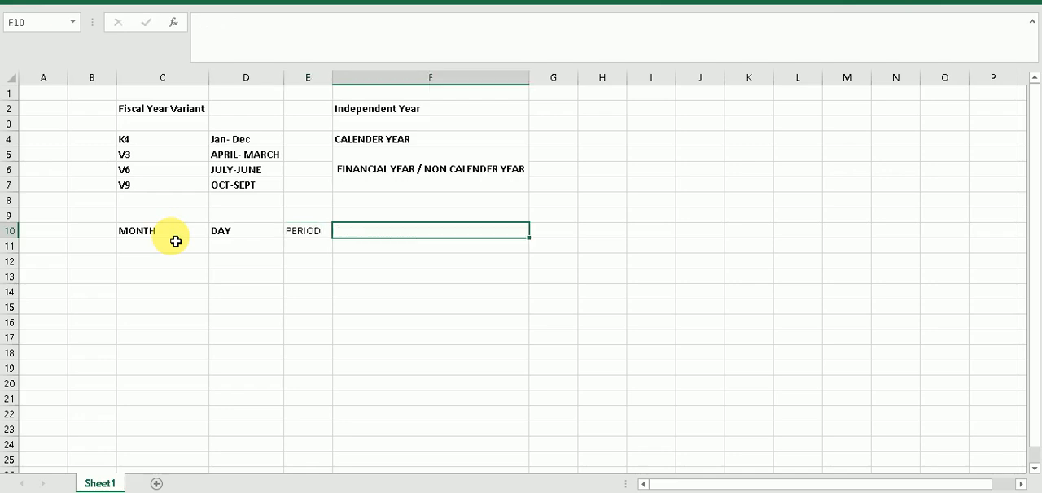
type("YEAR SHIFT")
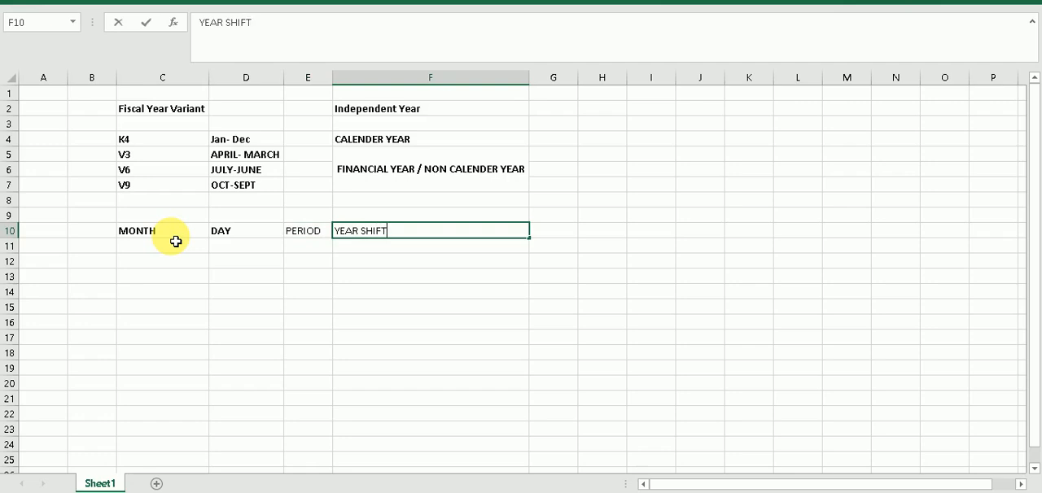
left_click(177, 245)
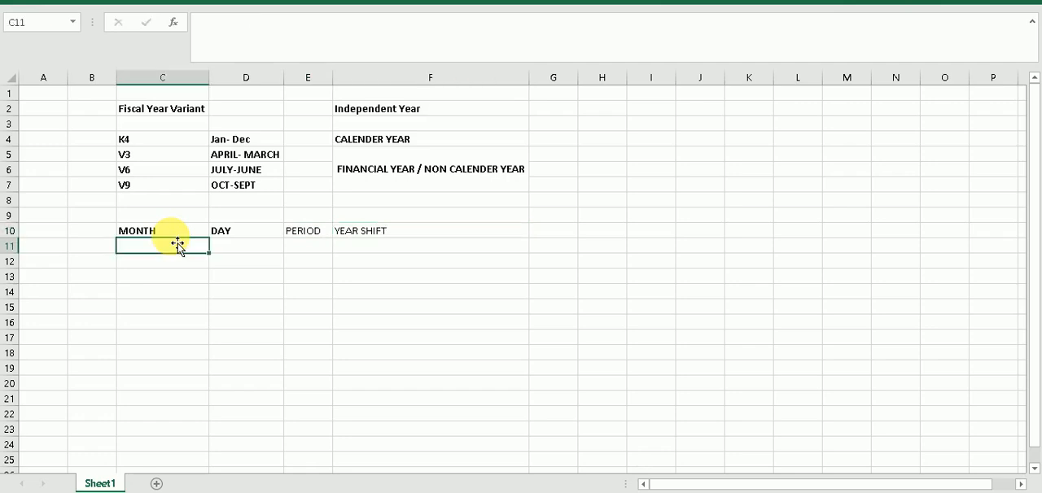
Make the headings in C10:F10 bold and narrow column F to slightly more than the width of "Independent Year"
left_click_drag(174, 232, 399, 232)
key("ctrl+b")
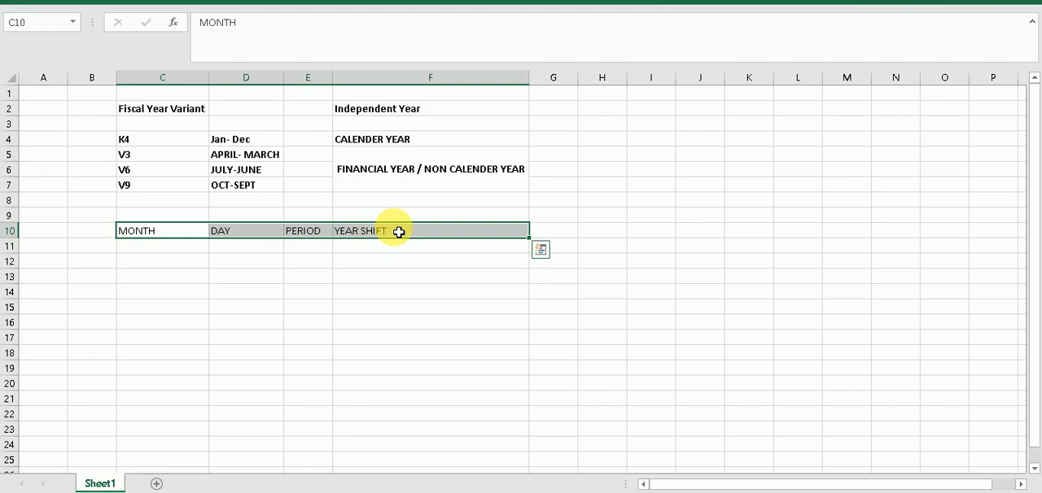
key("ctrl+b")
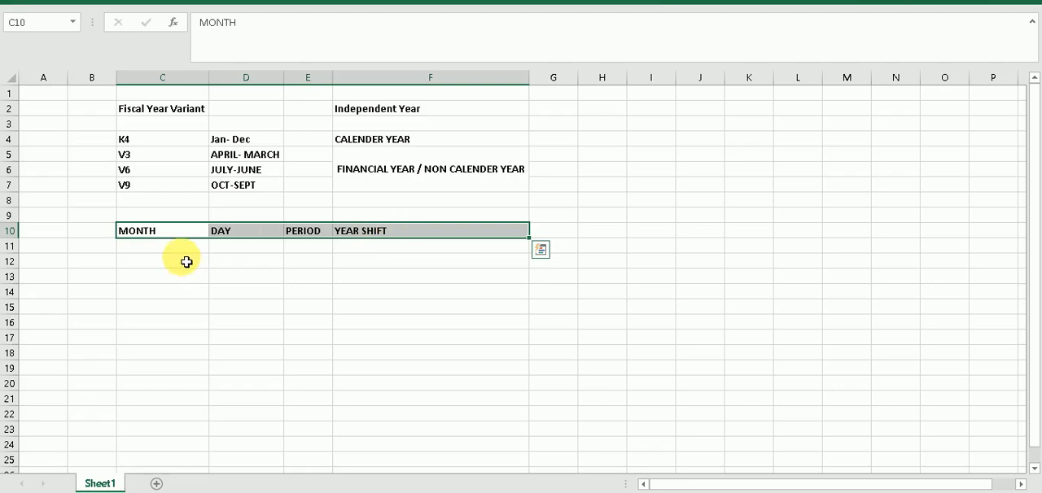
left_click_drag(530, 85, 439, 82)
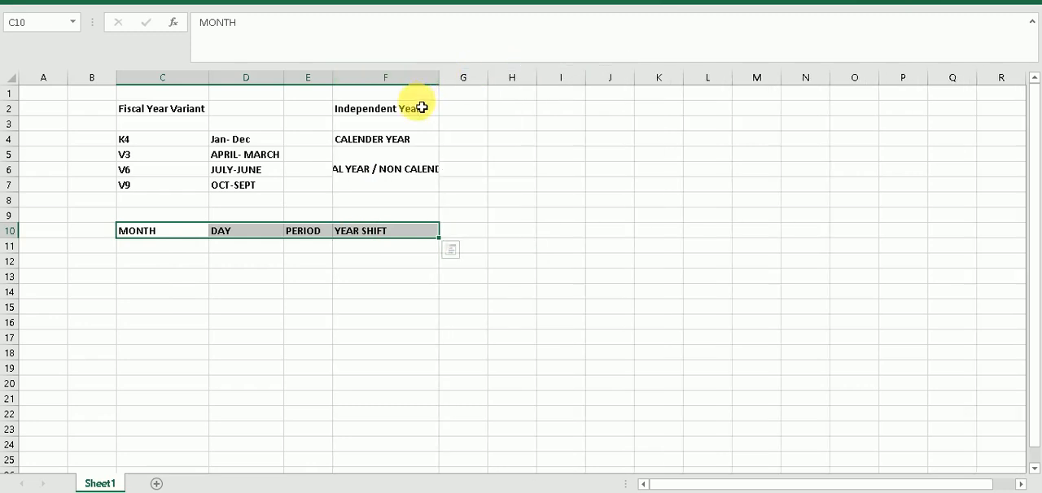
left_click(382, 189)
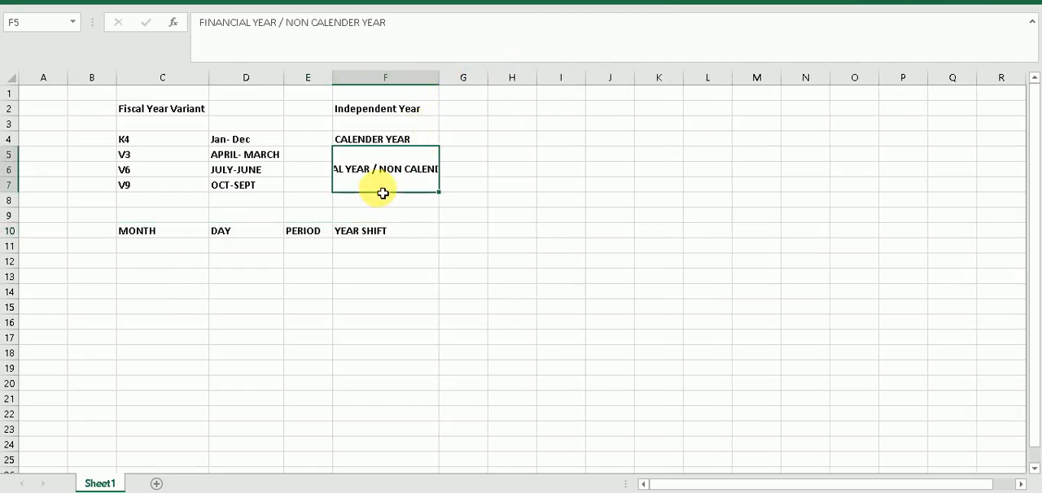
double_click(385, 175)
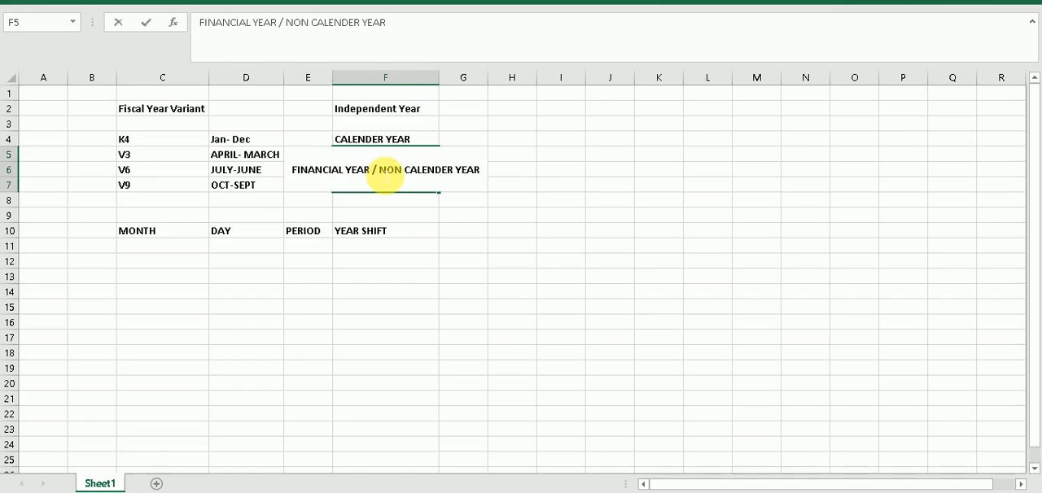
key("Return")
double_click(385, 175)
key("shift+Return")
left_click(384, 175)
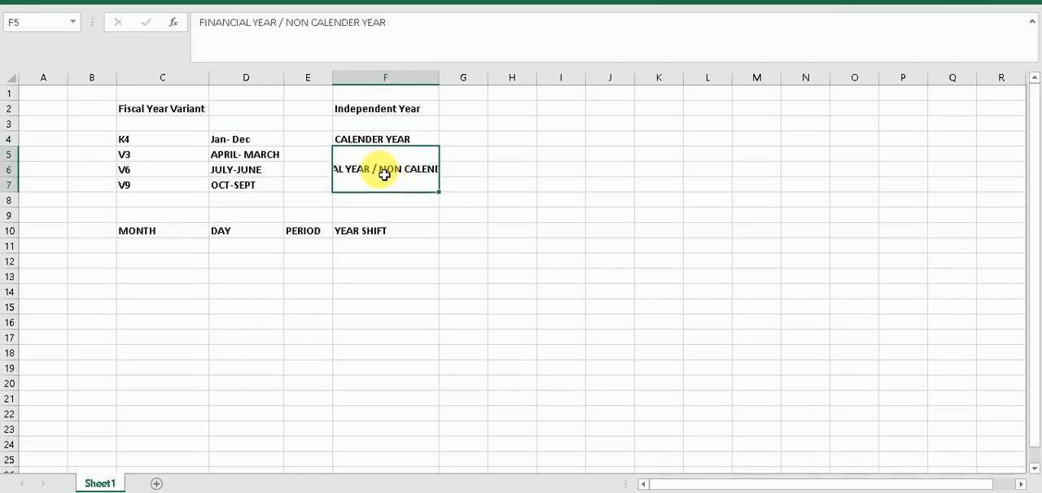
Insert a blank row at row 9, between the variant list and the MONTH/DAY headings
left_click(153, 252)
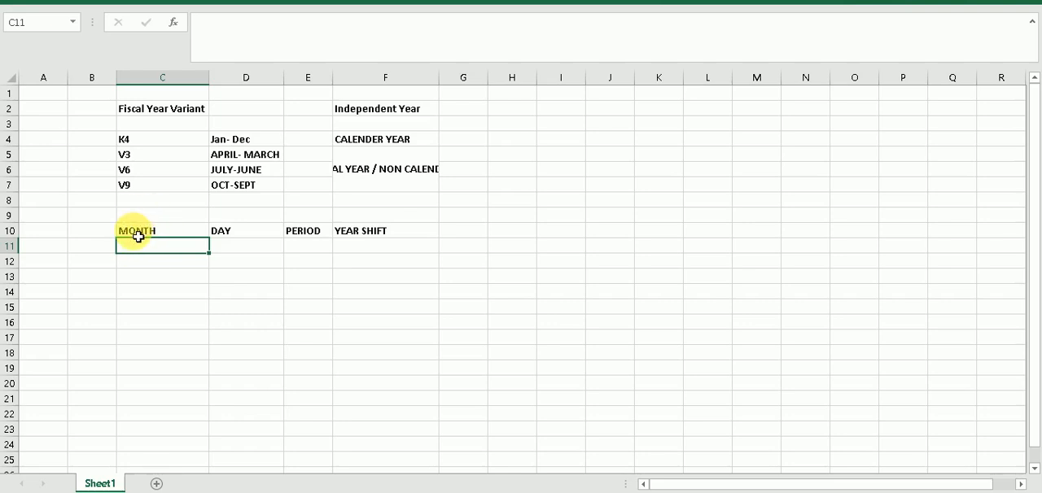
right_click(12, 215)
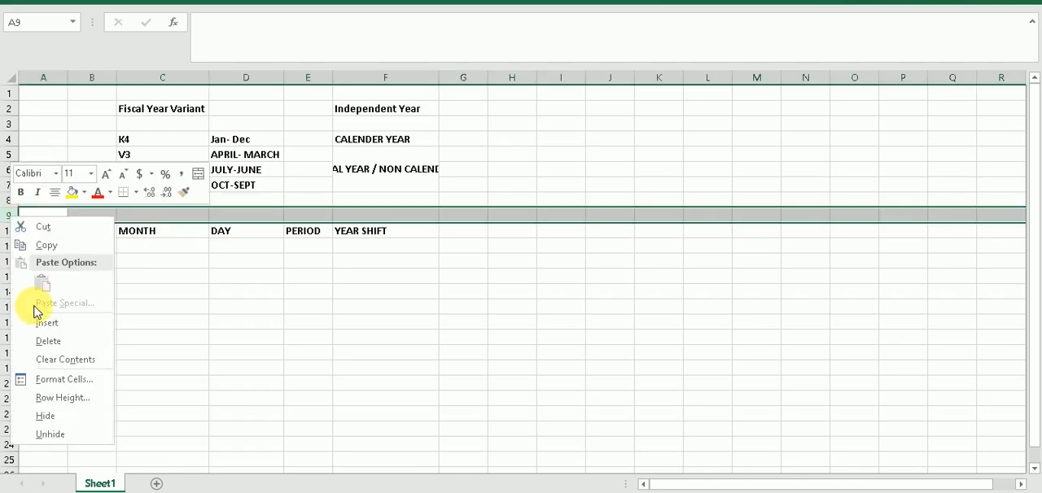
left_click(44, 326)
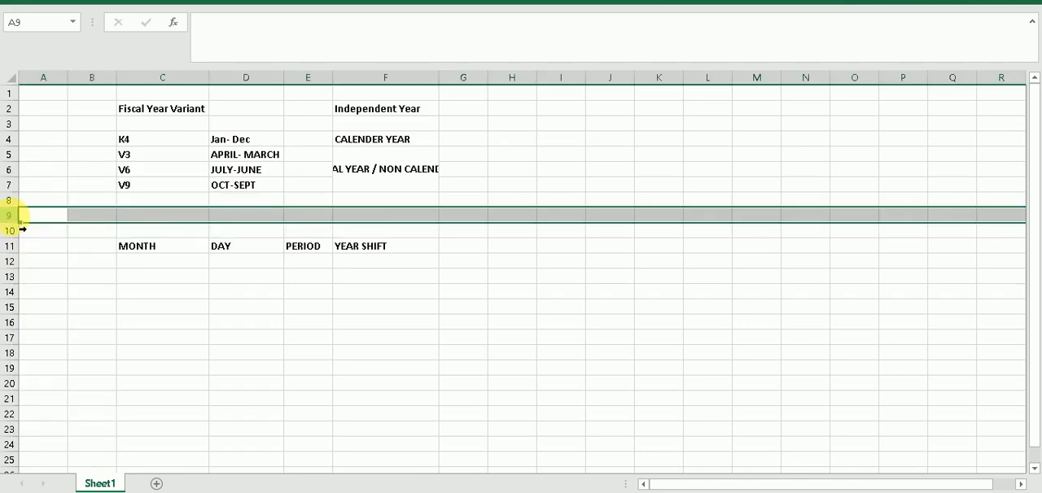
Fill C12:C23 under MONTH with the series 1 to 12 and center the numbers horizontally
left_click(155, 262)
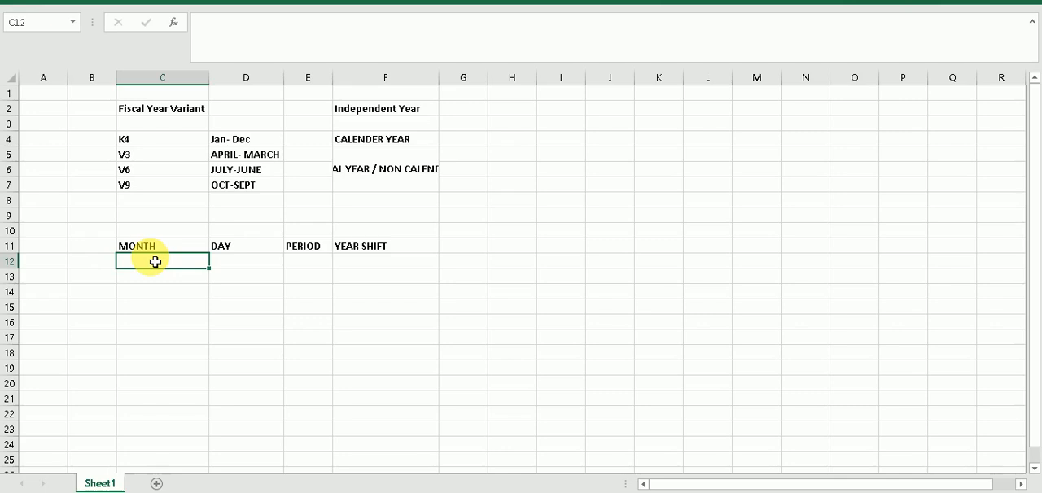
type("1")
key("Return")
type("2")
key("Return")
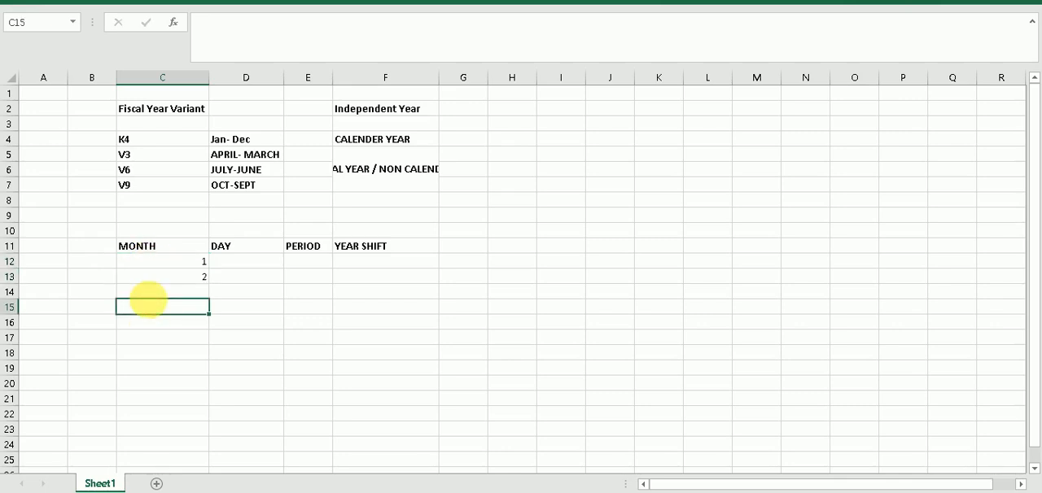
left_click(185, 267)
mouse_move(185, 267)
left_mouse_down()
mouse_move(217, 339)
mouse_move(214, 442)
left_mouse_up()
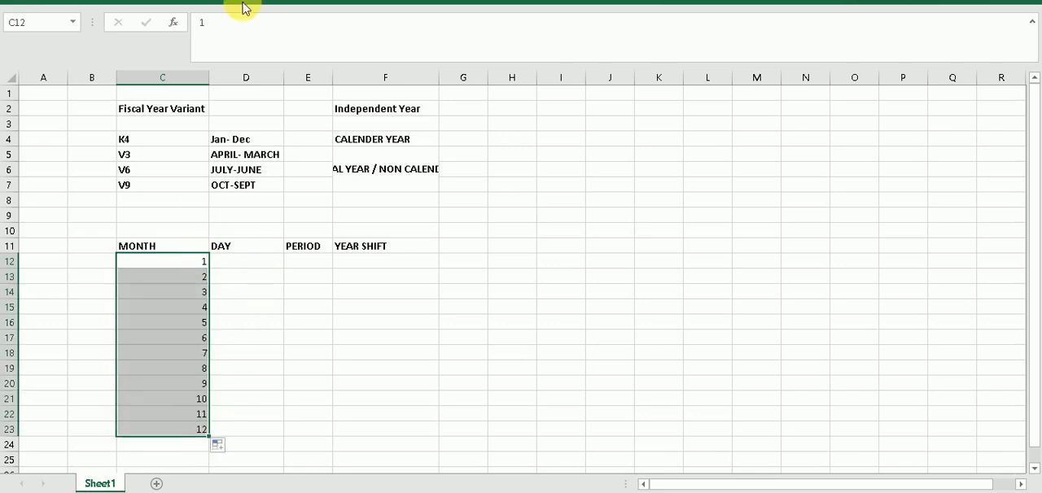
left_click(67, 1)
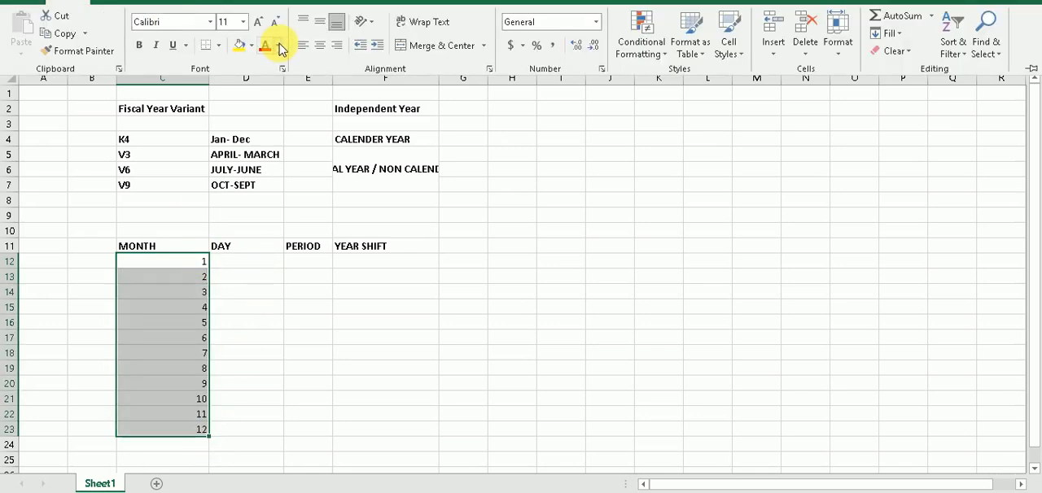
left_click(320, 45)
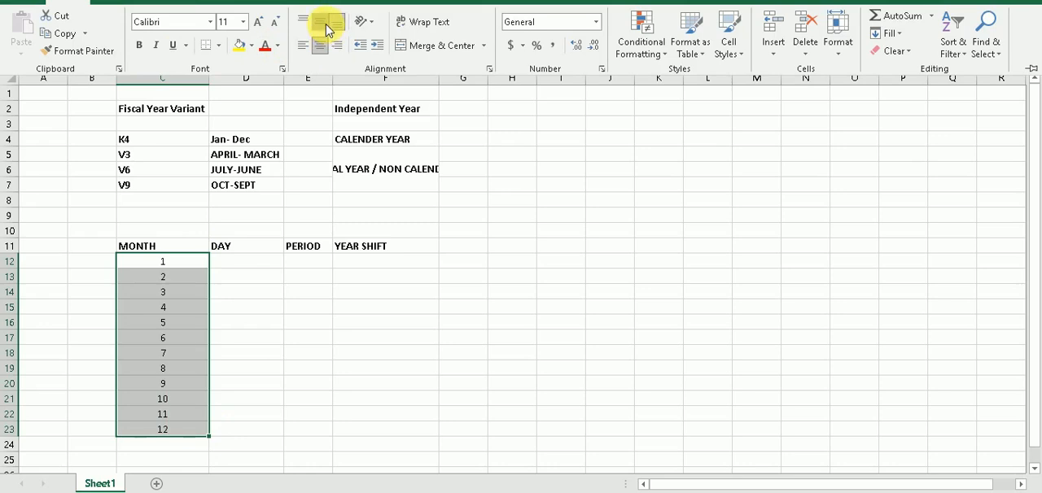
Enter the days per month in D12:D23 under DAY: 31, 28, 31, 30, 31, 30, 31, 31, 30, 31, 30, 31
left_click(243, 264)
left_click(246, 265)
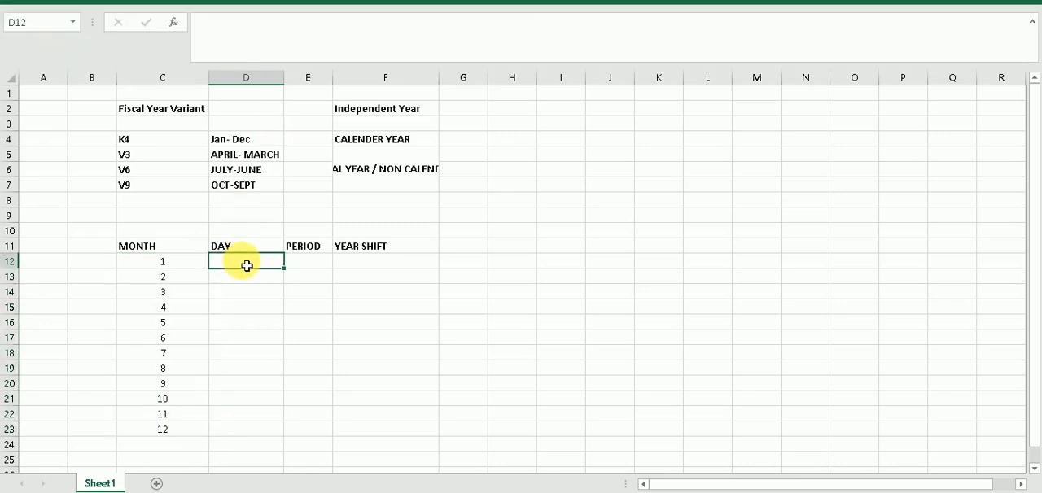
type("31")
key("Return")
type("3")
key("BackSpace")
type("28")
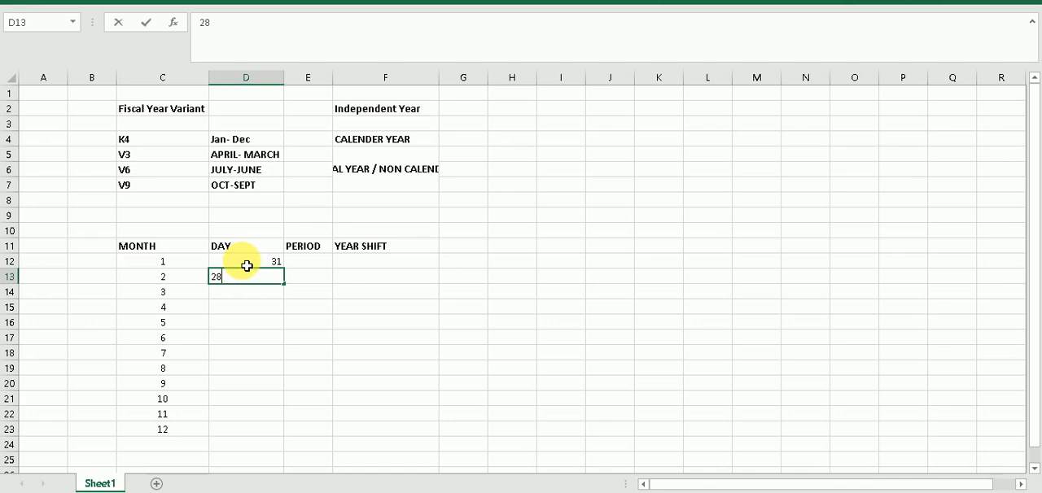
key("Return")
type("31")
key("Return")
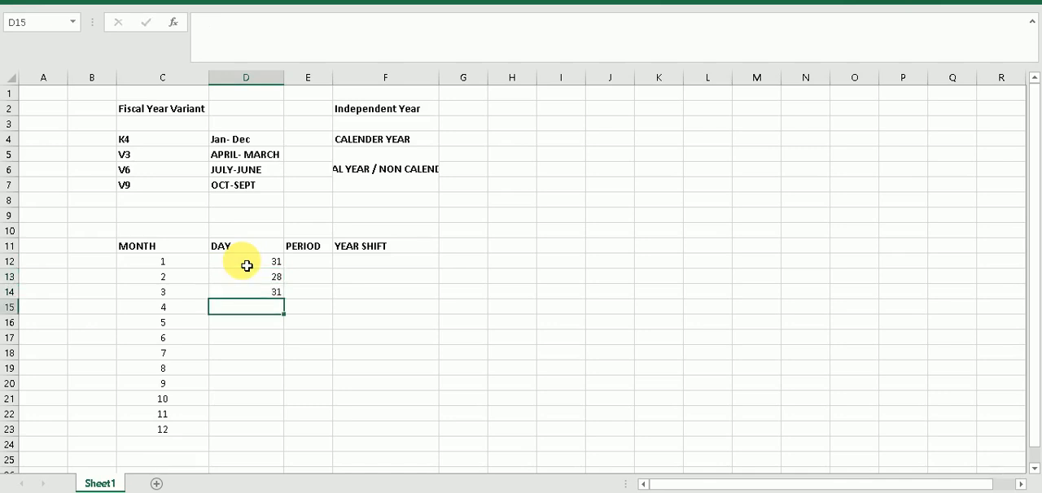
type("30")
key("Return")
type("31")
key("Return")
type("30")
key("Return")
type("31")
key("Return")
type("31")
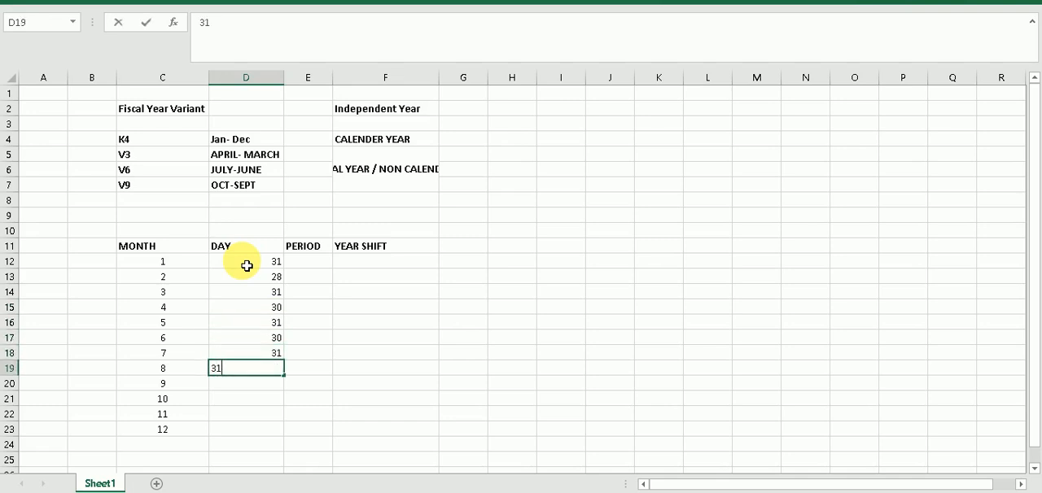
key("Return")
type("30")
key("Return")
type("31")
key("Return")
type("30")
key("Return")
type("31")
key("Return")
Center the day counts in D12:D23 horizontally under the DAY heading
left_click(245, 263)
left_click(248, 310)
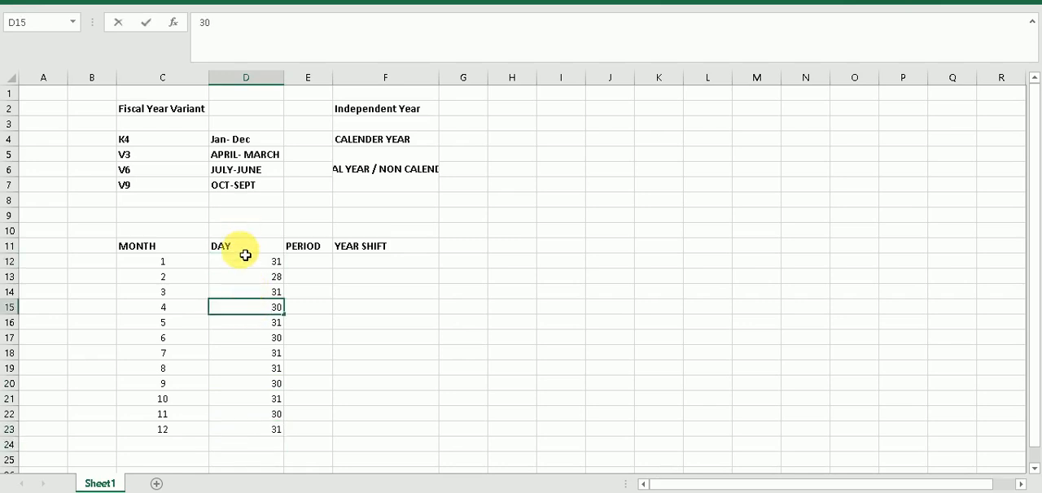
left_click_drag(244, 265, 275, 429)
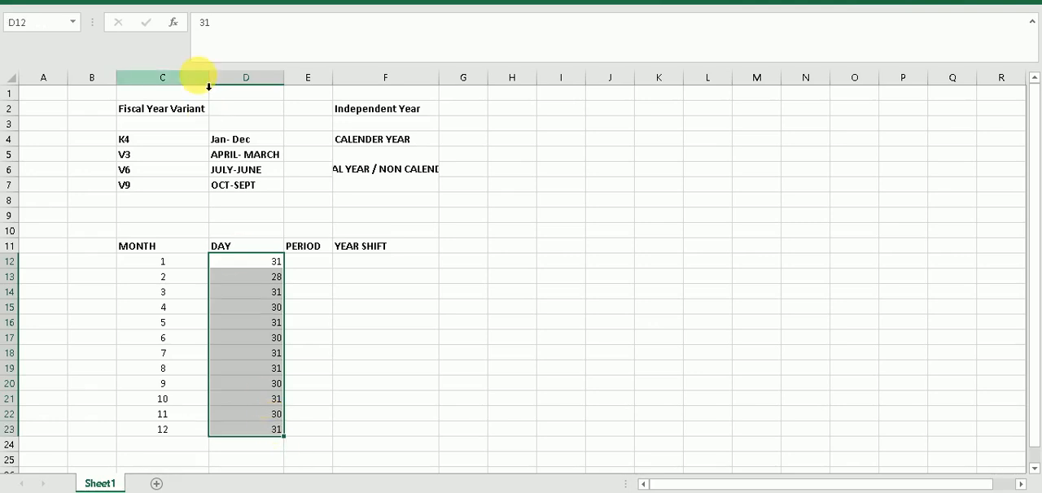
left_click(67, 4)
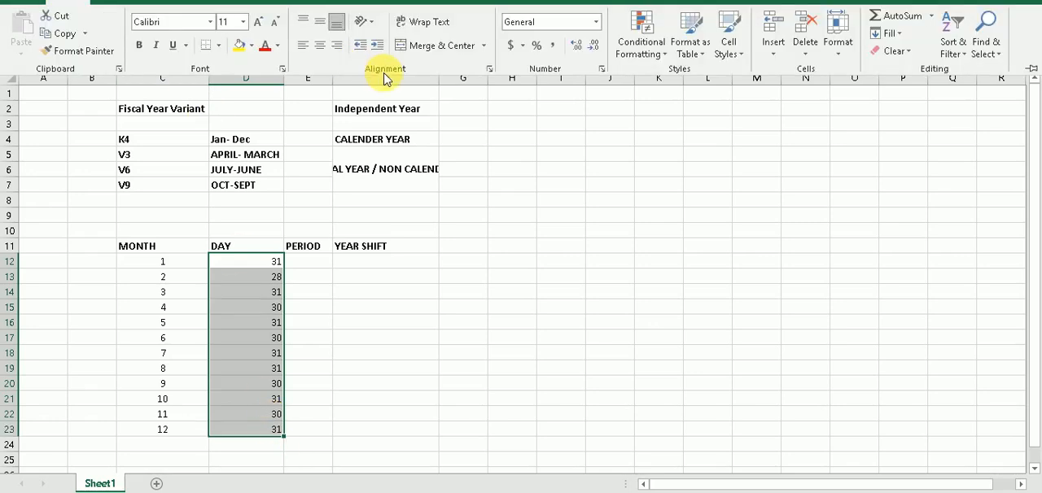
left_click(320, 45)
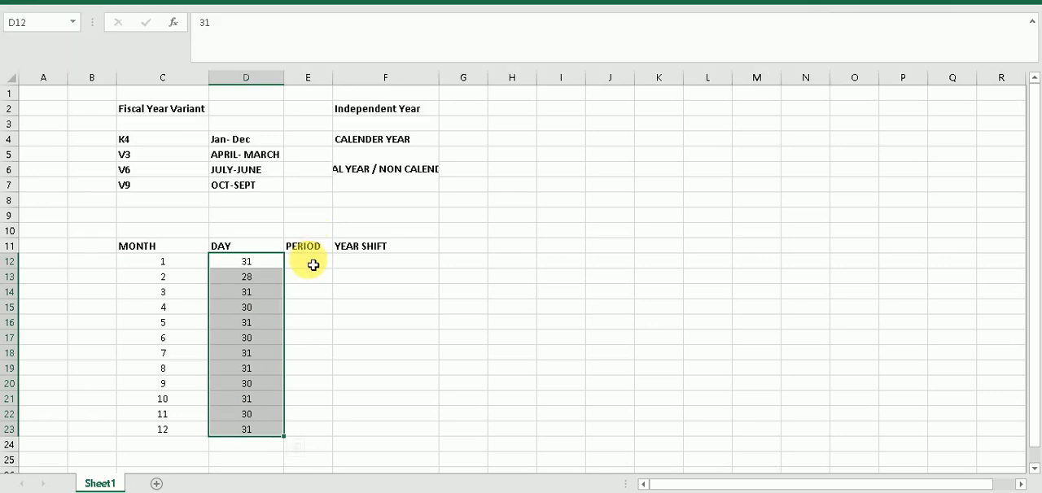
Enter the label JAN-DEC in cell B10, just above and beside the MONTH heading
left_click(314, 265)
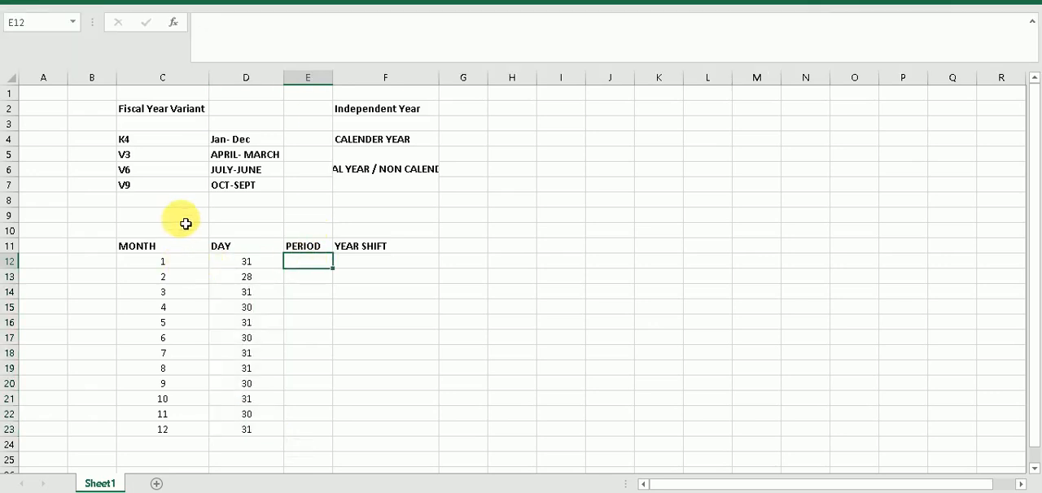
left_click(147, 221)
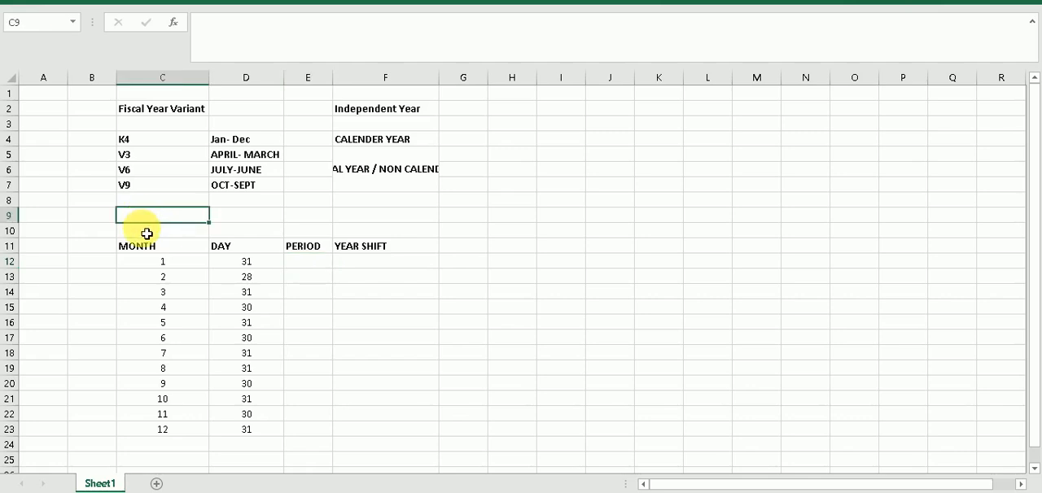
left_click(79, 234)
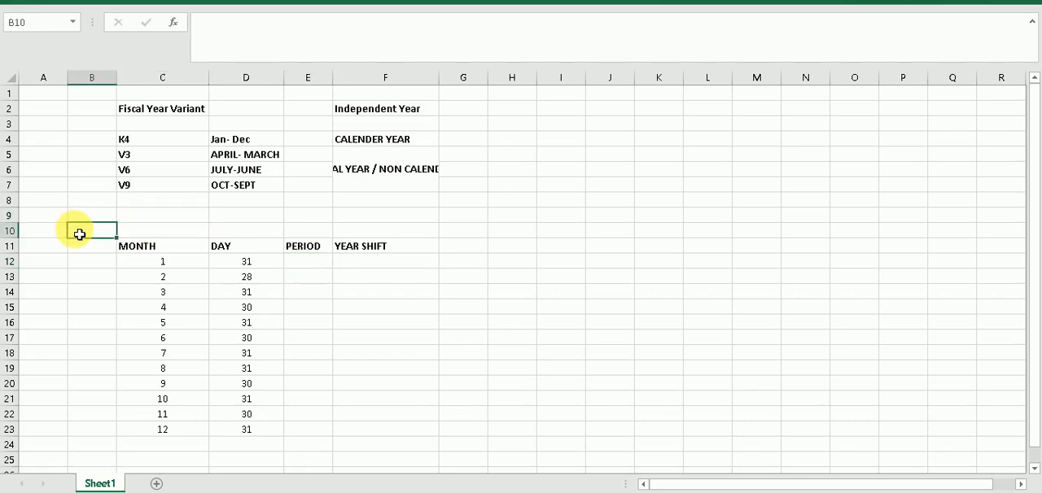
type("JAN-DEC")
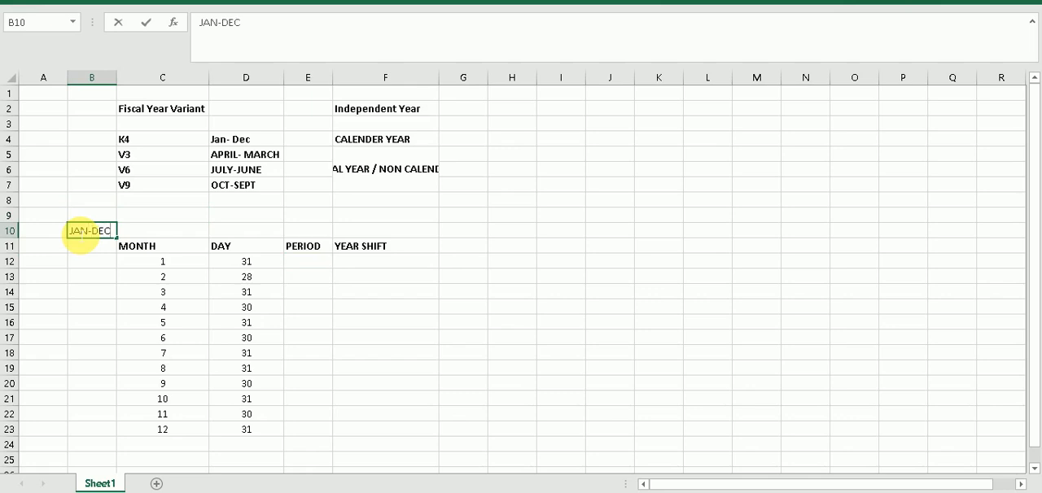
Make the JAN-DEC label in cell B10 bold
left_click(135, 232)
left_click(97, 233)
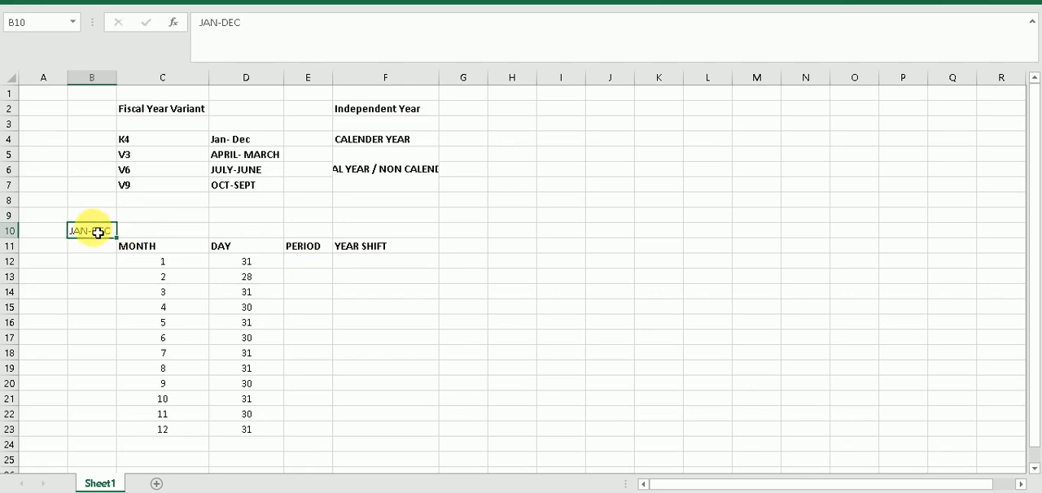
key("ctrl+b")
Copy the month numbers from C12:C23 into E12:E23 under the PERIOD heading
left_click(325, 262)
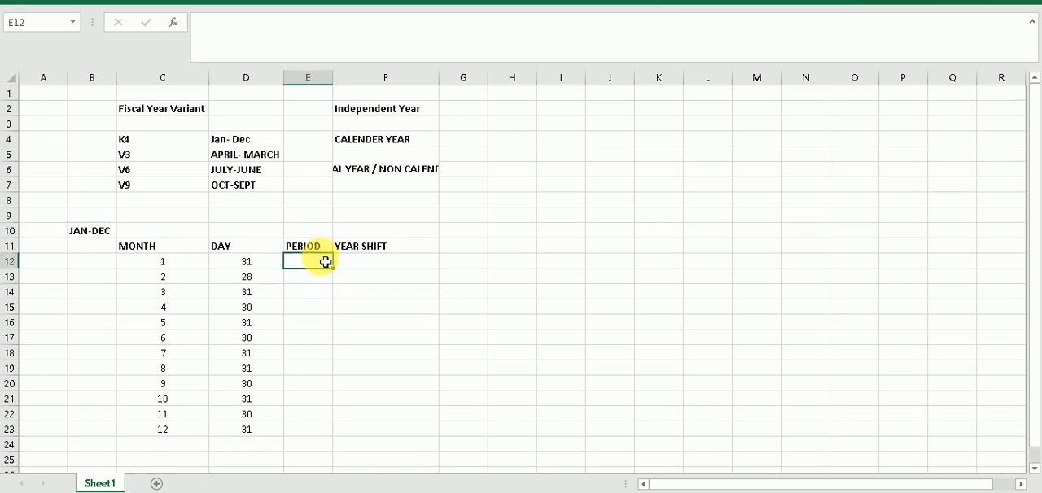
left_click_drag(167, 267, 177, 428)
key("ctrl+c")
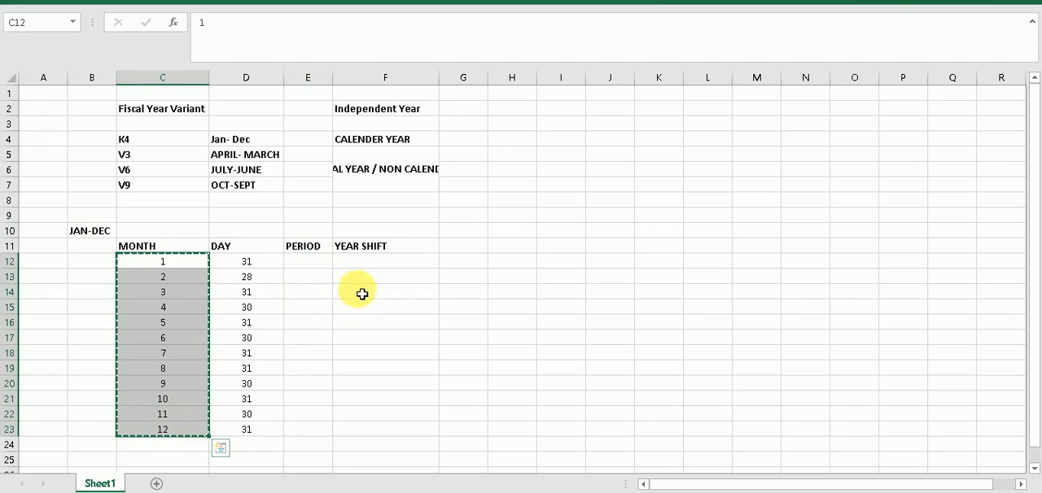
left_click(332, 263)
key("ctrl+v")
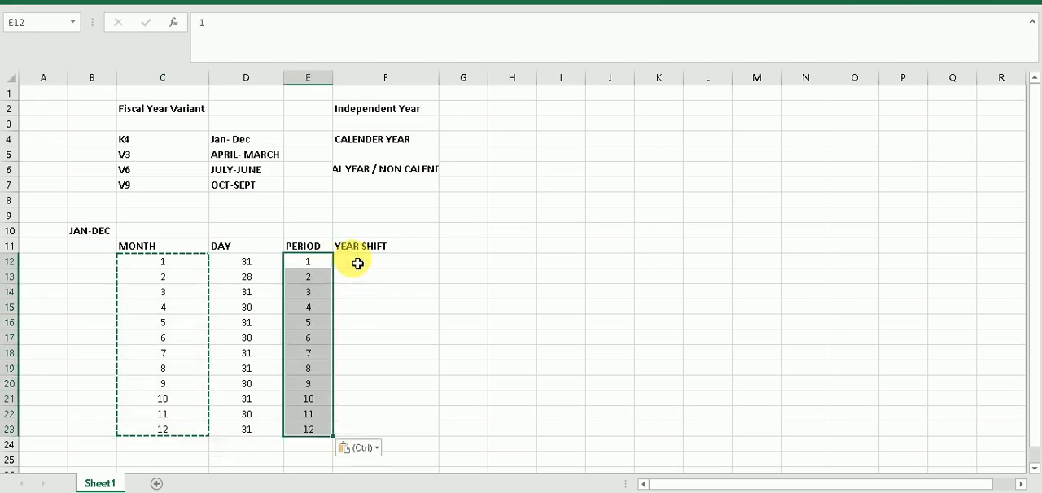
Fill F12:F23 under YEAR SHIFT with 0 for every month and center the values horizontally
left_click(368, 265)
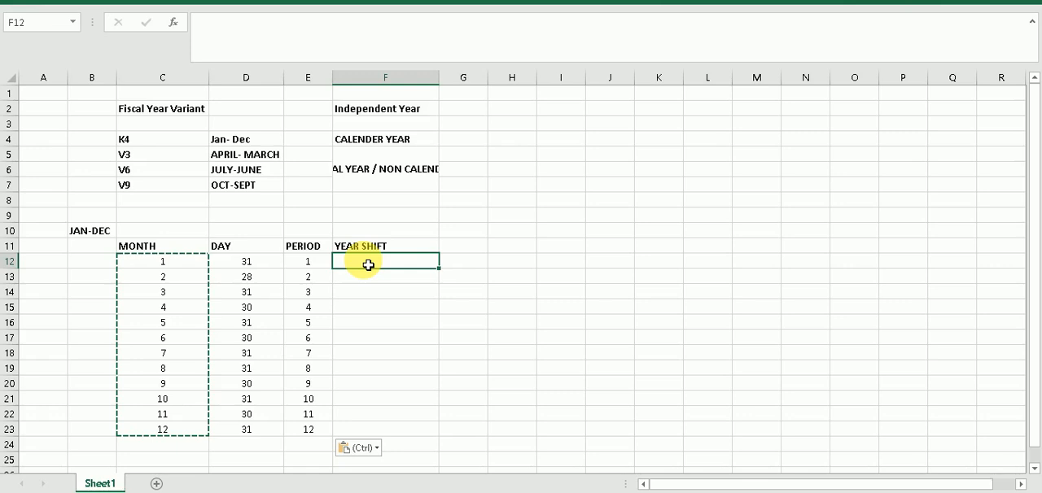
type("0")
key("Return")
type("0")
key("Return")
type("0")
key("Return")
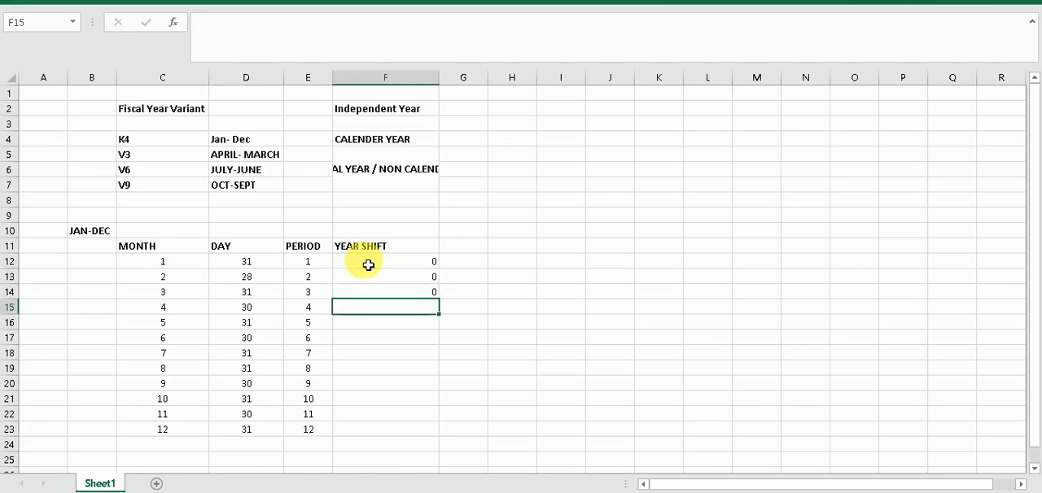
left_click(382, 268)
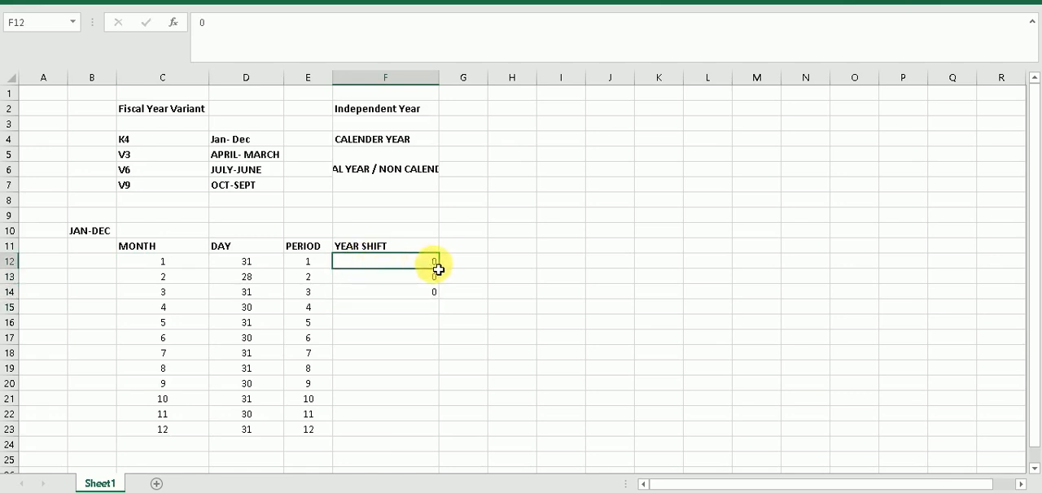
left_click_drag(440, 271, 426, 436)
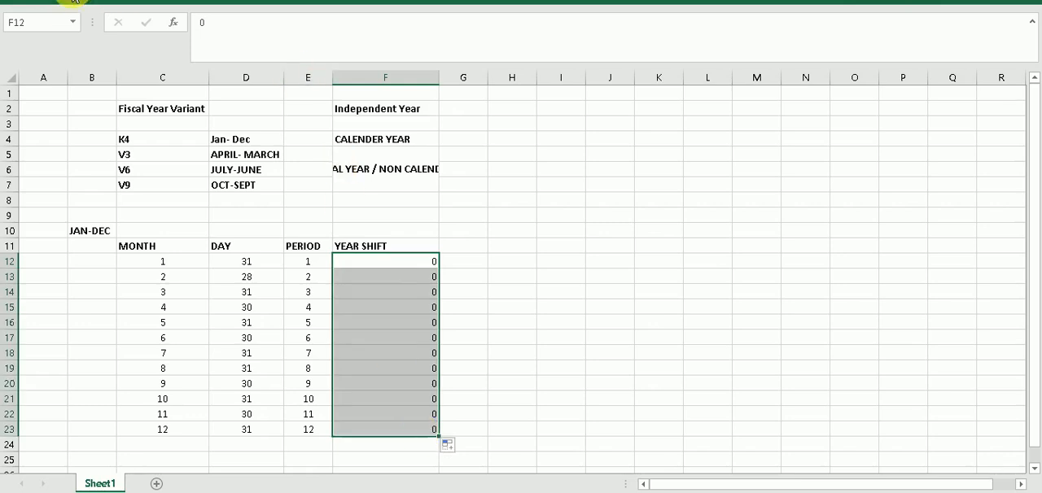
left_click(90, 2)
left_click(323, 51)
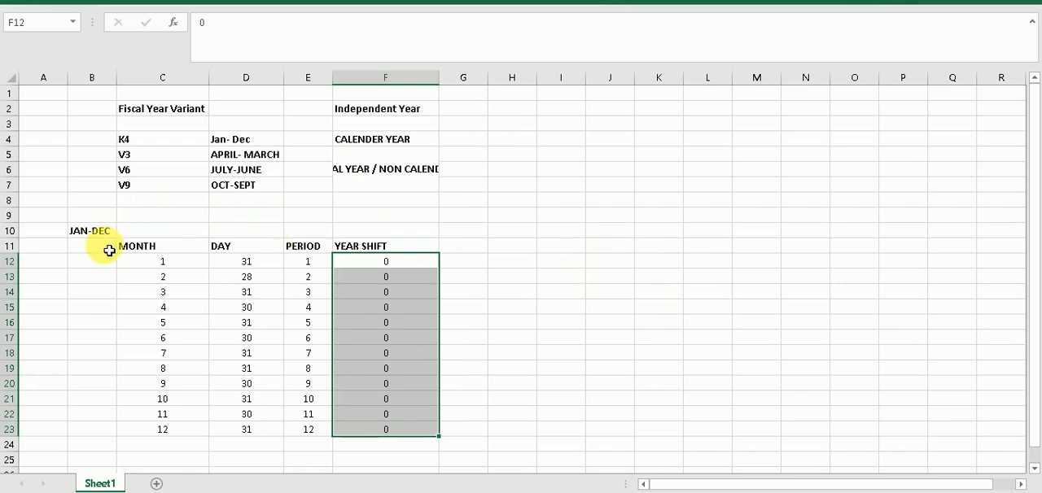
Duplicate the whole month, day, period and year shift table from C11:F23 to the range starting at J11
left_click_drag(150, 247, 356, 435)
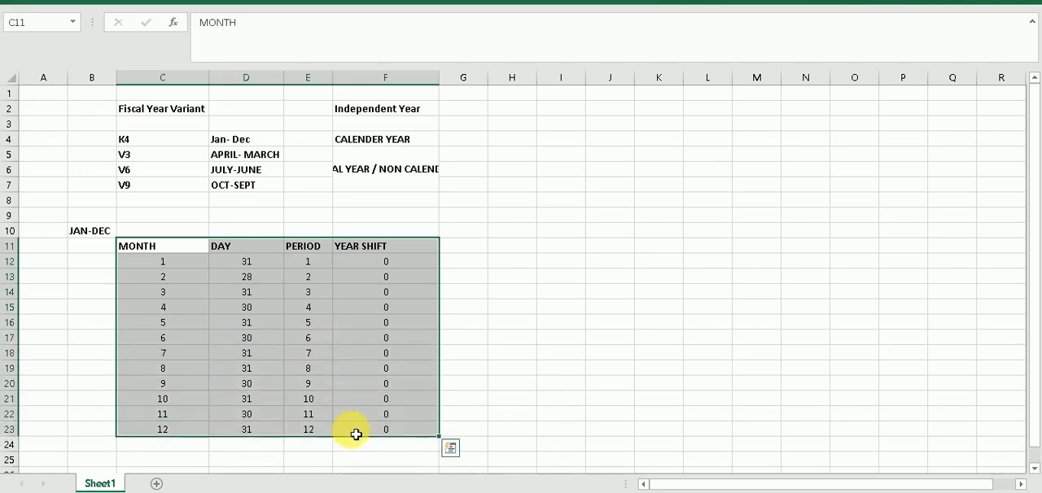
key("ctrl+c")
left_click(356, 435)
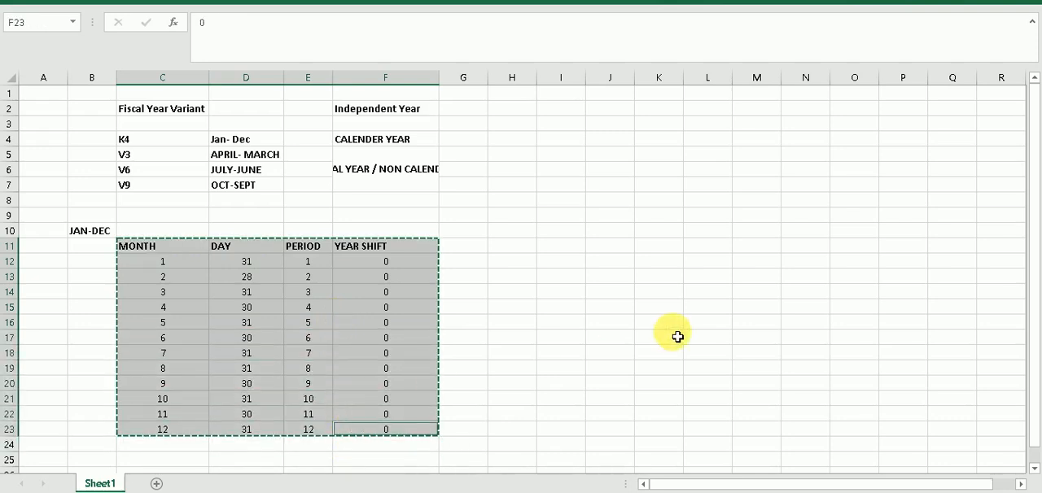
left_click(606, 250)
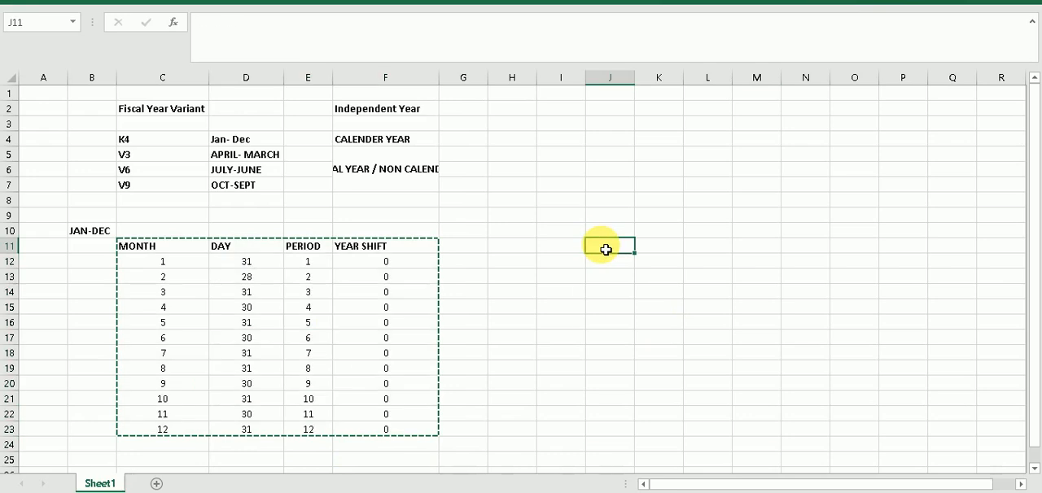
key("ctrl+v")
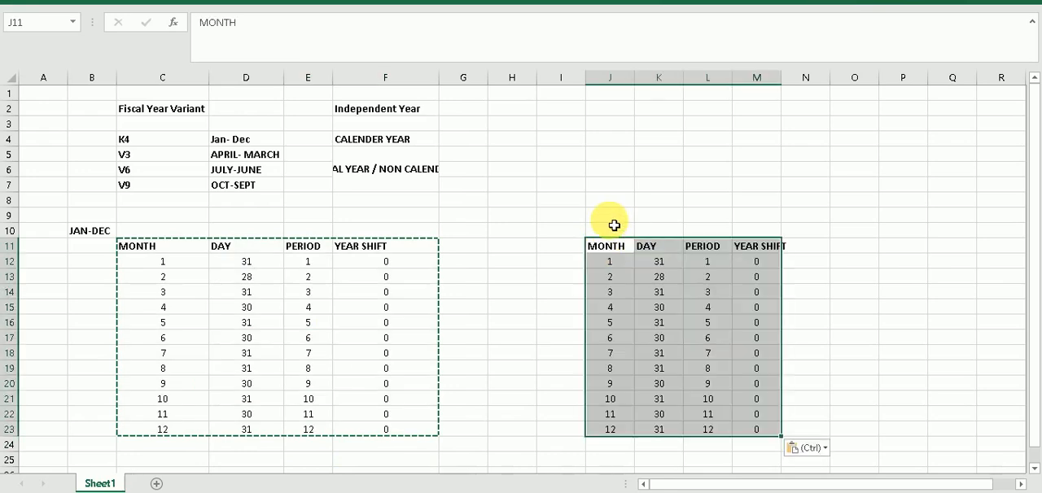
Enter the label APRIL-MARCH in cell J9 above the copied table and make it bold
left_click(614, 220)
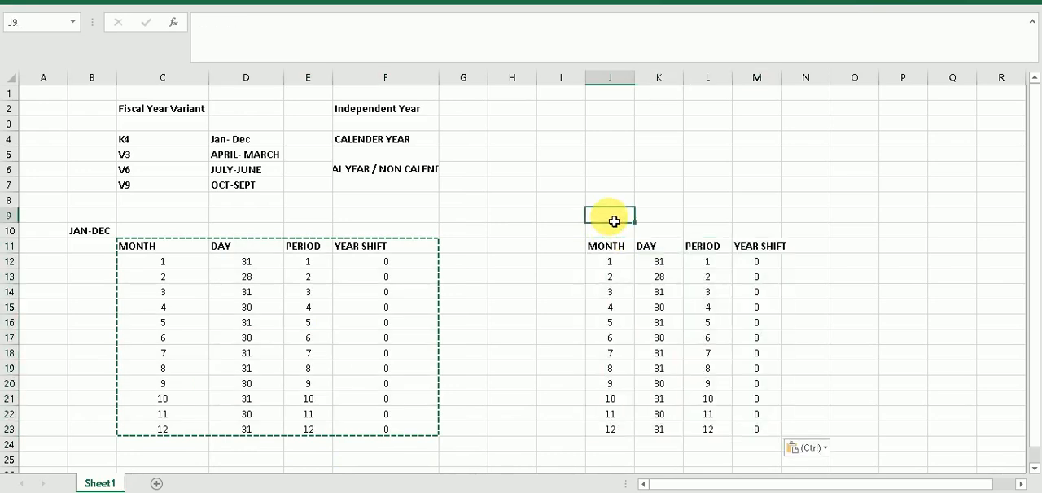
type("APRIL")
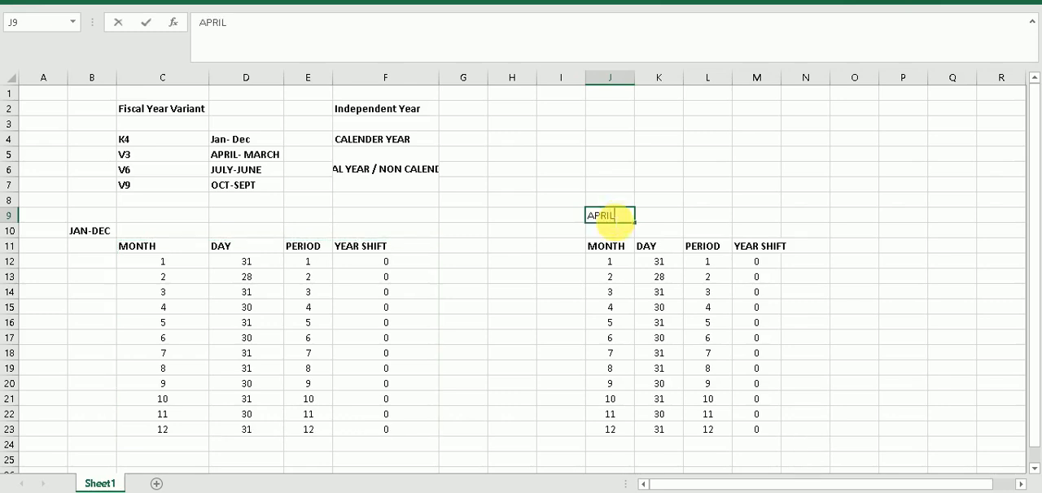
type("-MARCH")
left_click(660, 232)
left_click(624, 218)
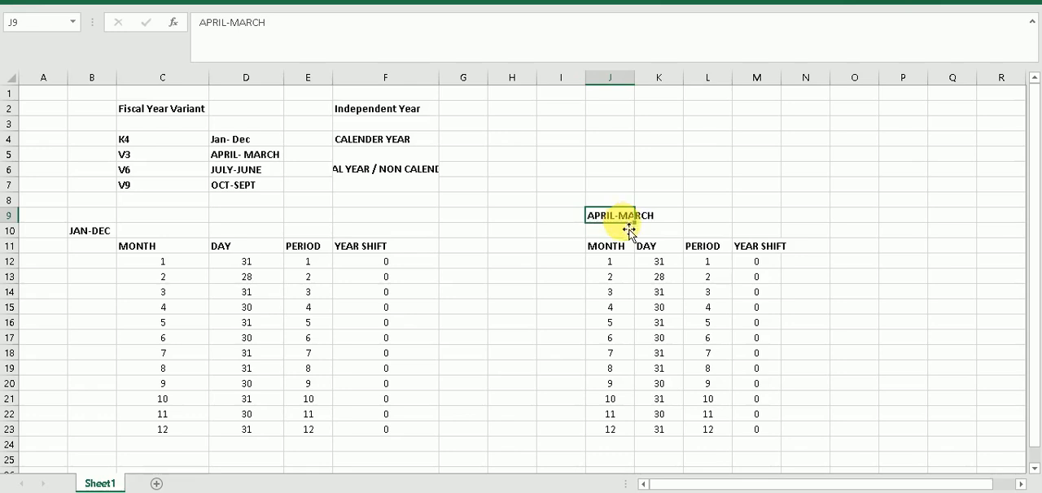
key("ctrl+b")
left_click(679, 233)
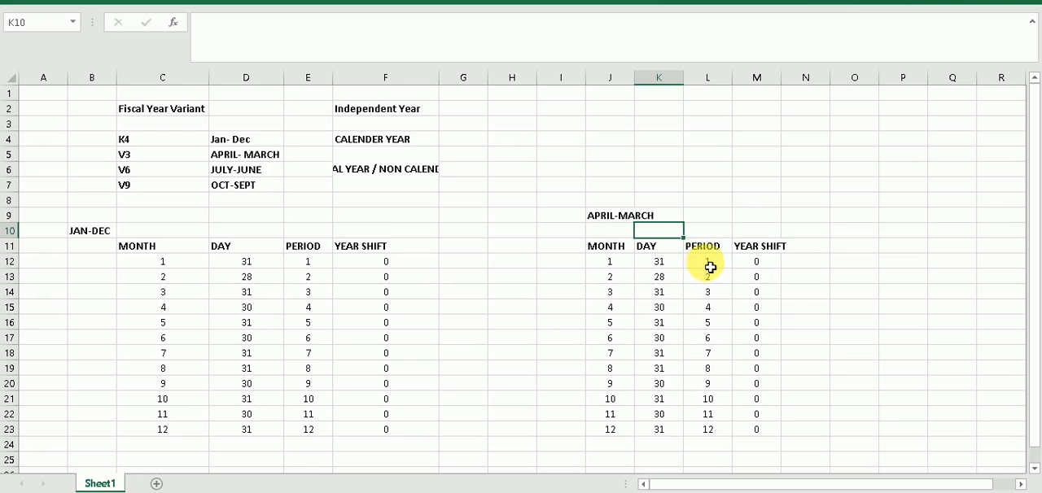
Renumber the APRIL-MARCH periods for months 4 to 12 in L15:L23 as 1 to 9
left_click(710, 265)
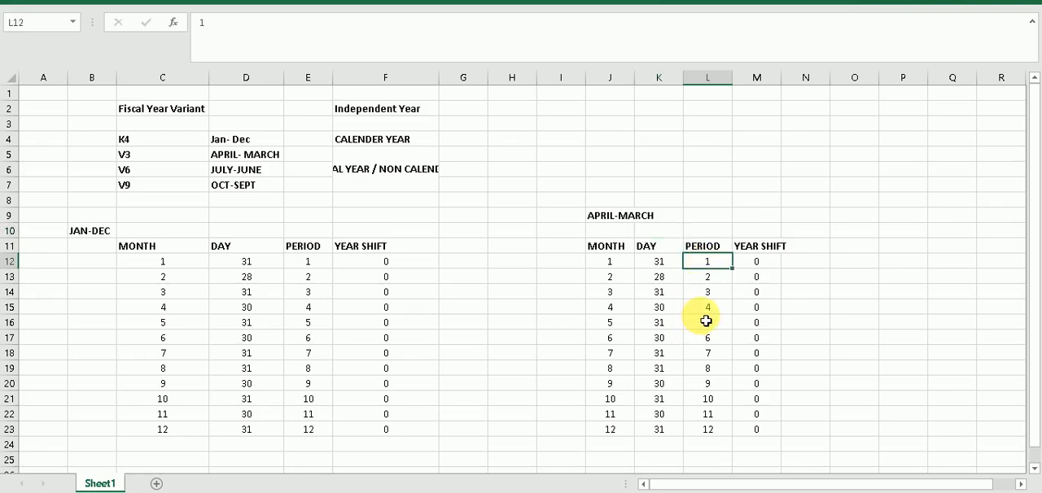
left_click(715, 312)
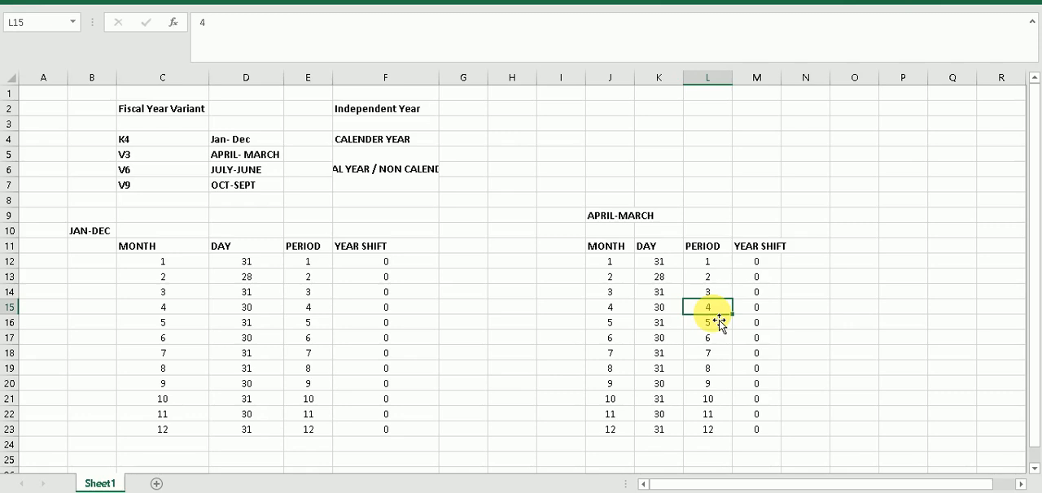
type("1")
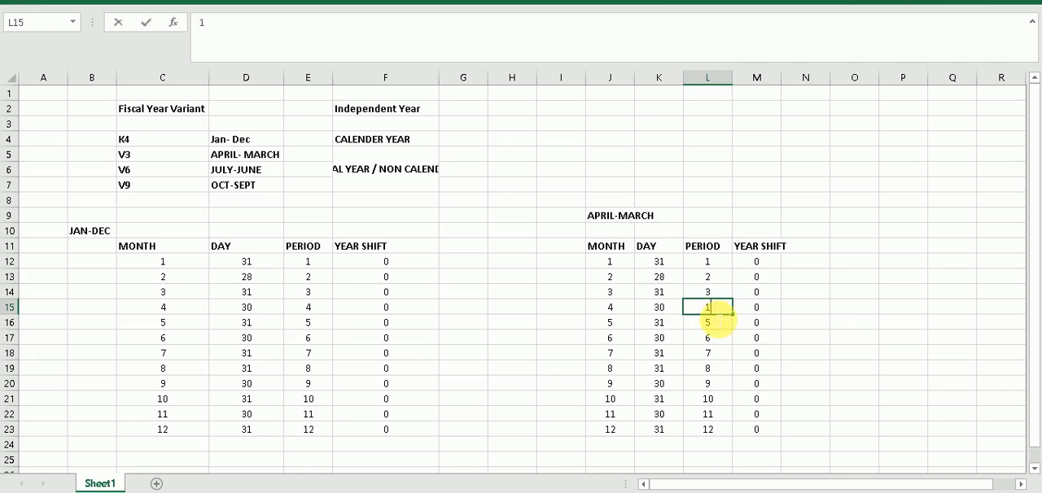
key("Return")
type("2")
key("Return")
type("3")
key("Return")
type("4")
key("Return")
type("5")
key("Return")
type("6")
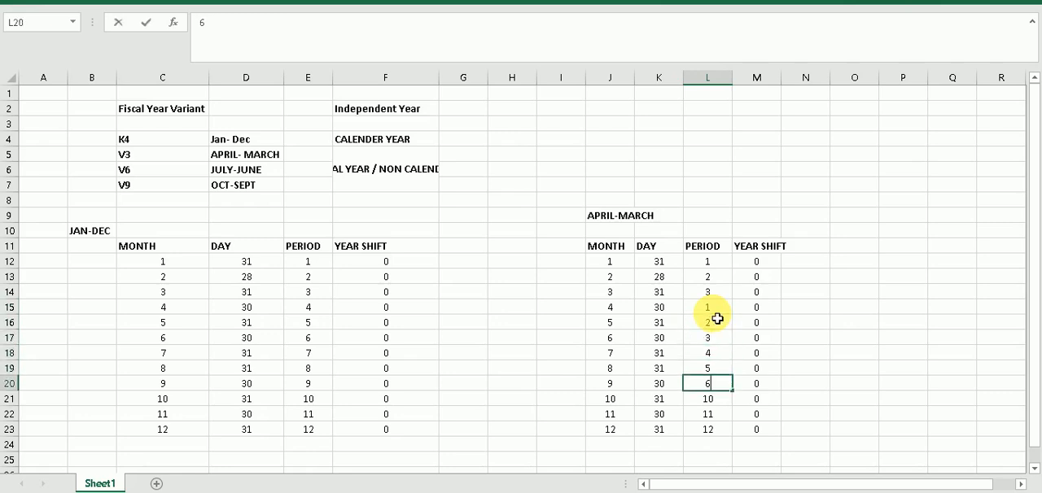
key("Return")
type("7")
key("Return")
type("8")
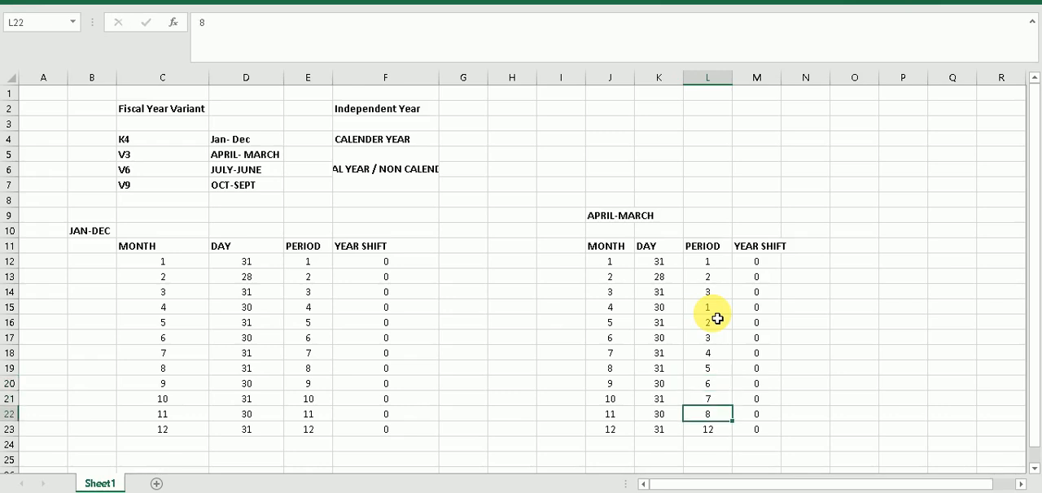
key("Return")
type("9")
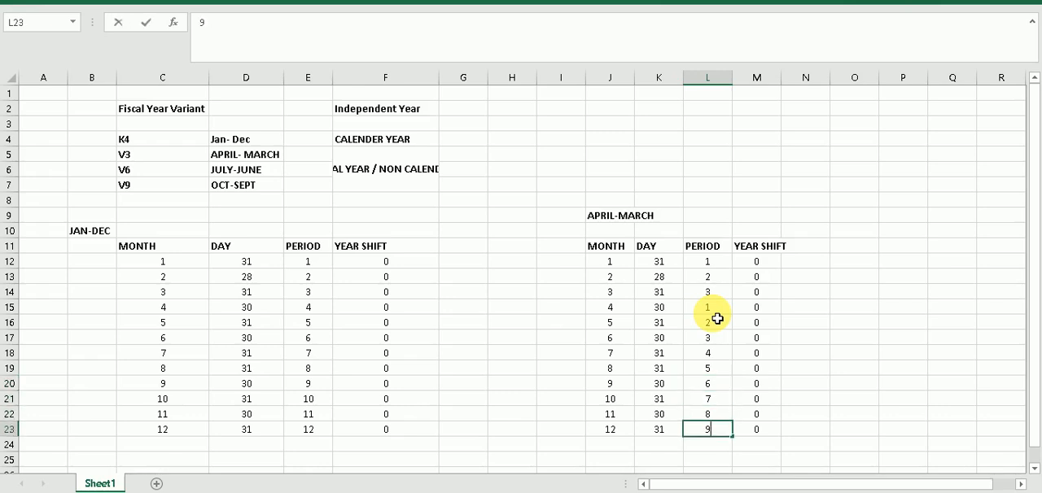
Set the APRIL-MARCH periods for months 1 to 3 in L12:L14 to 10, 11 and 12
key("Up")
key("Up")
key("Up")
key("Up")
key("Up")
key("Up")
key("Up")
key("Up")
key("Up")
key("Up")
key("Up")
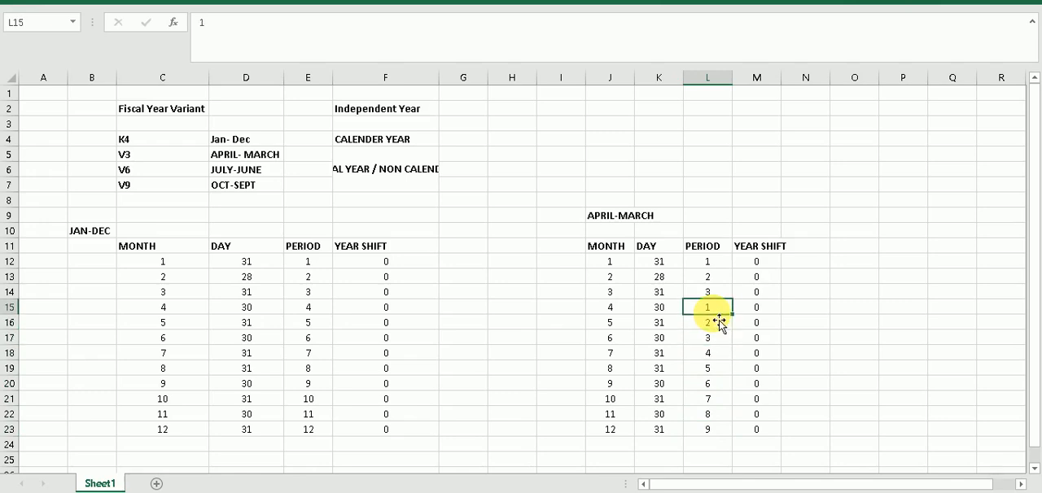
type("10")
key("Return")
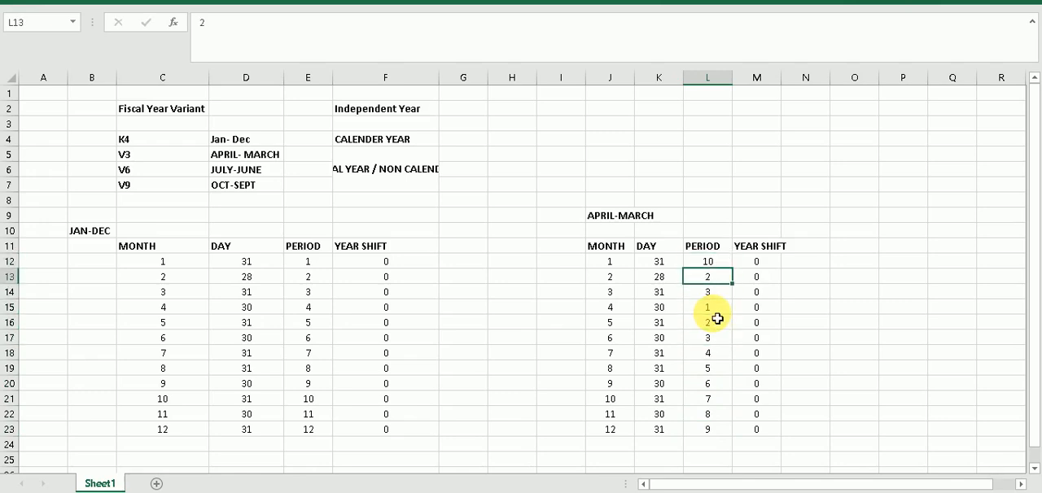
type("11")
key("Return")
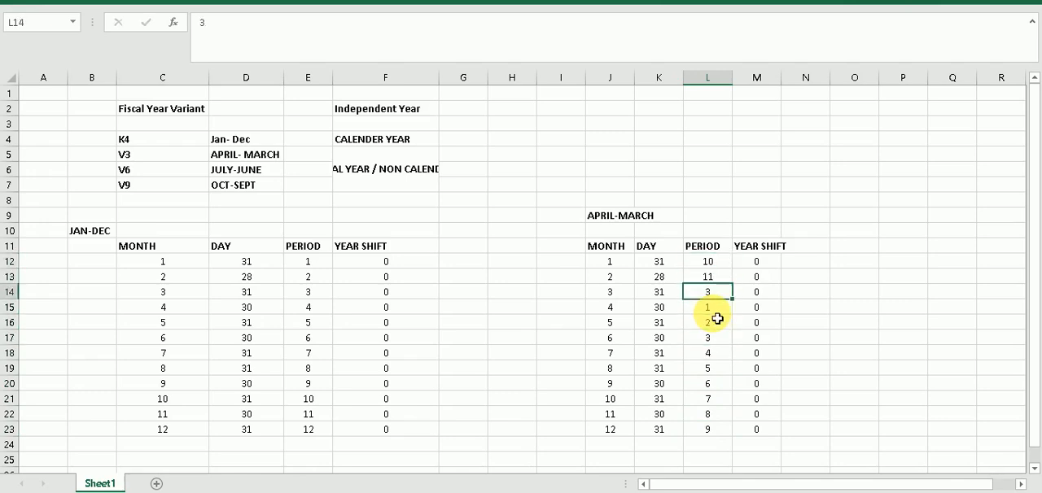
type("12")
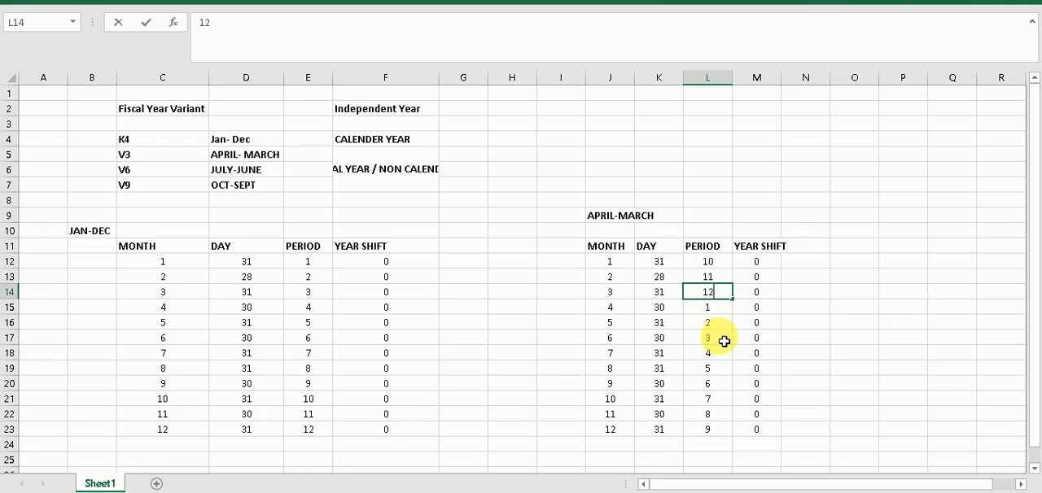
left_click(723, 341)
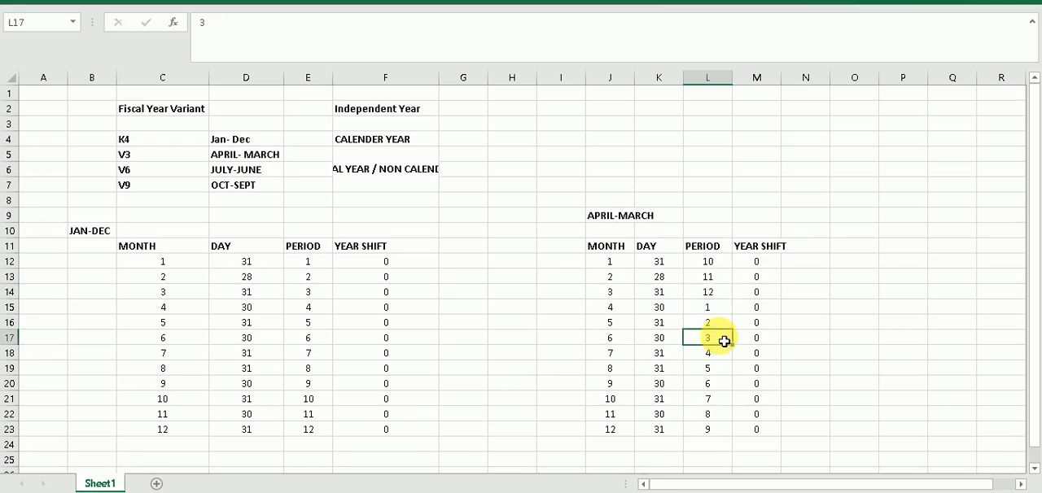
Set the APRIL-MARCH year shift for months 1 to 3 in M12:M14 to -1
left_click(761, 266)
type("-")
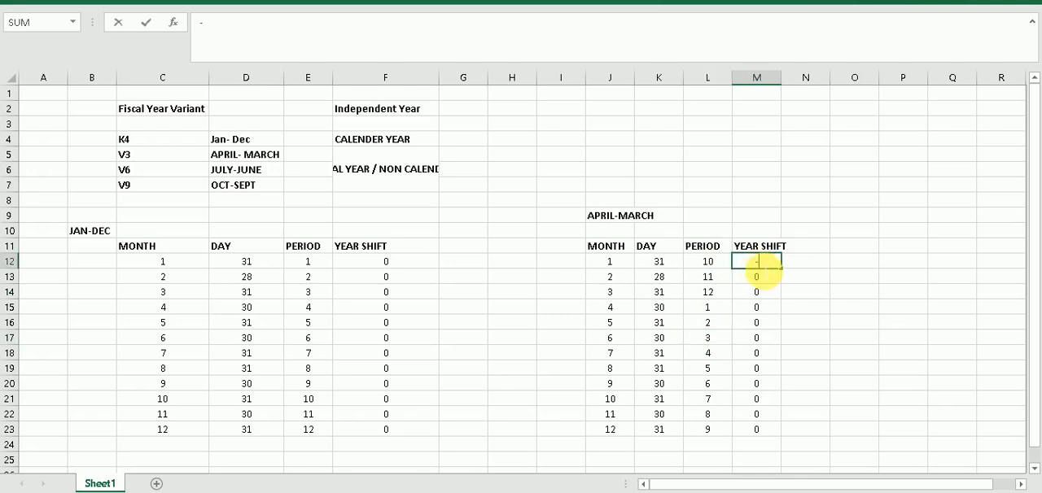
type("1")
left_click(763, 271)
type("-")
key("Return")
type("-1")
left_click(774, 339)
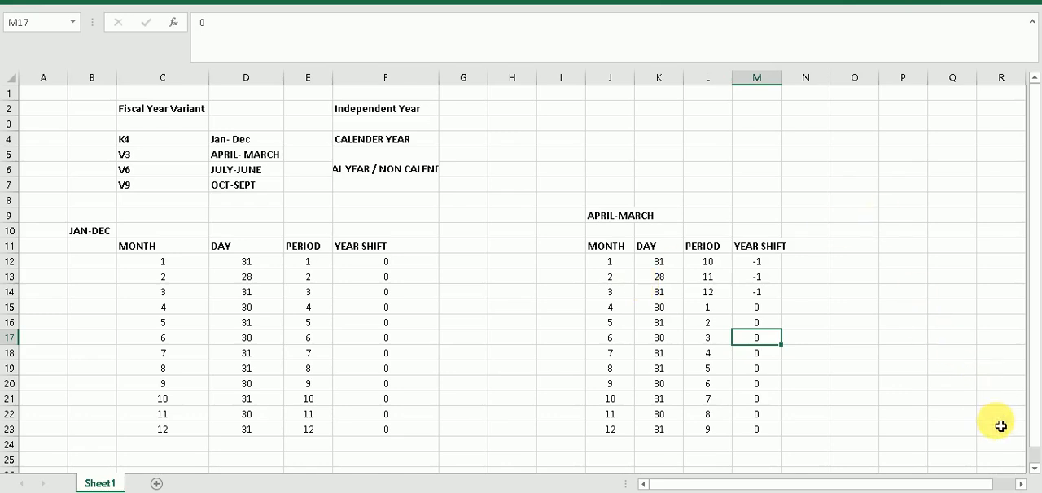
left_click(1036, 468)
left_click(1035, 468)
left_click(1035, 468)
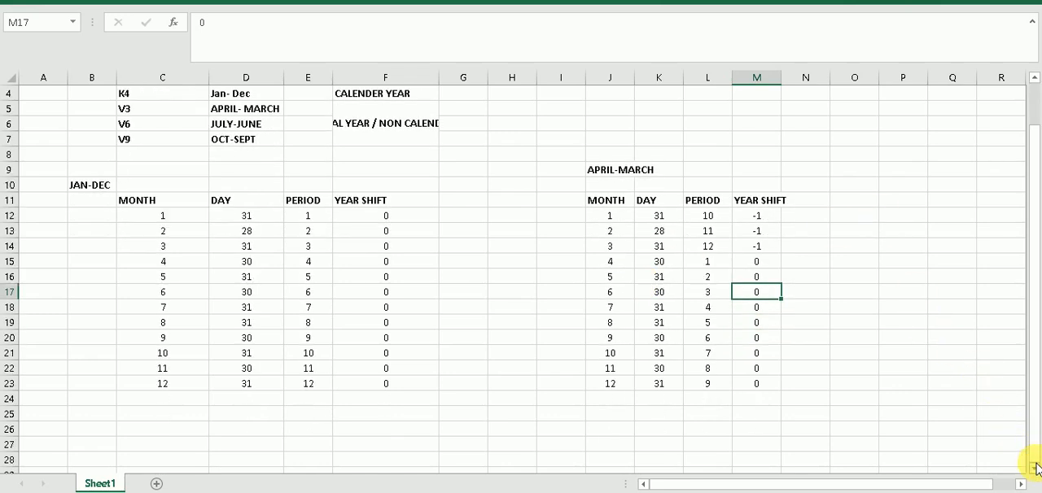
left_click(1036, 468)
left_click(1035, 469)
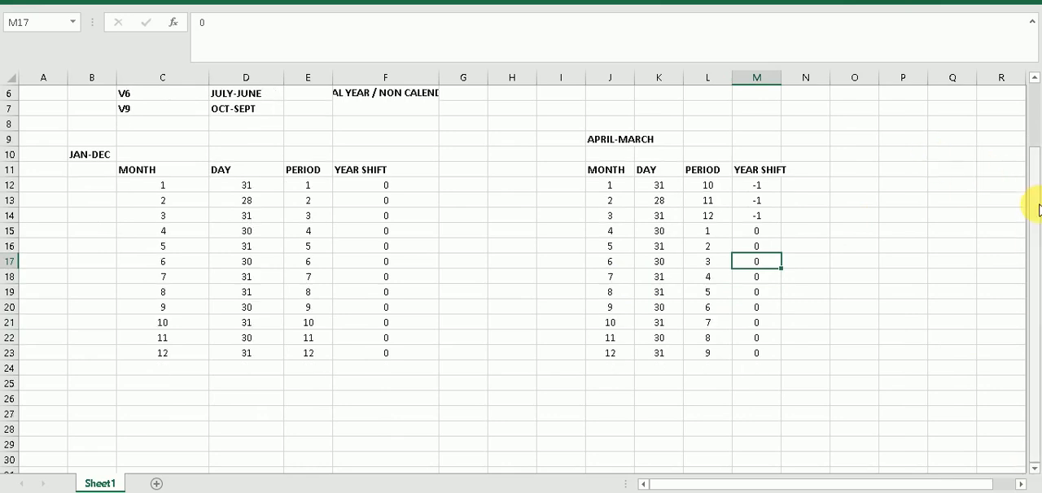
left_click_drag(1038, 211, 1036, 163)
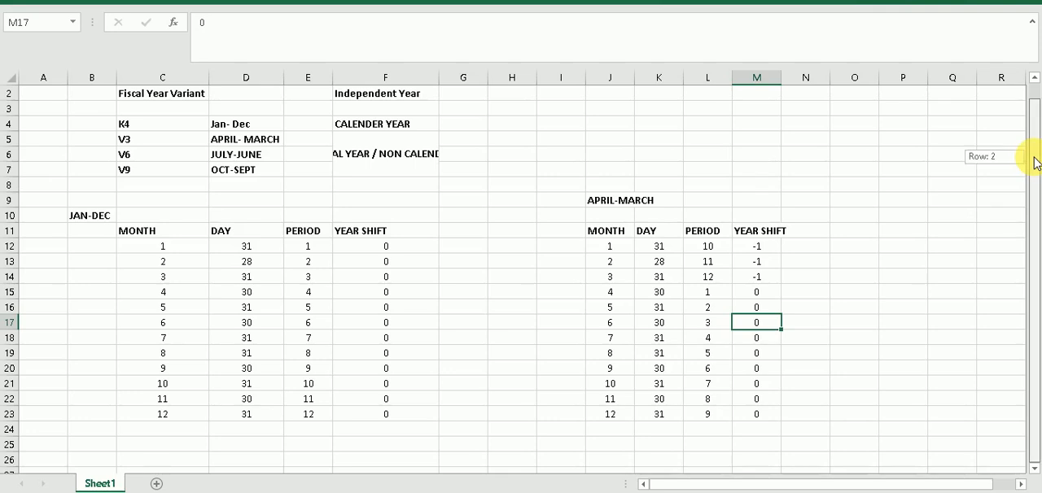
scroll(240, 181, "up", 1)
left_click(245, 186)
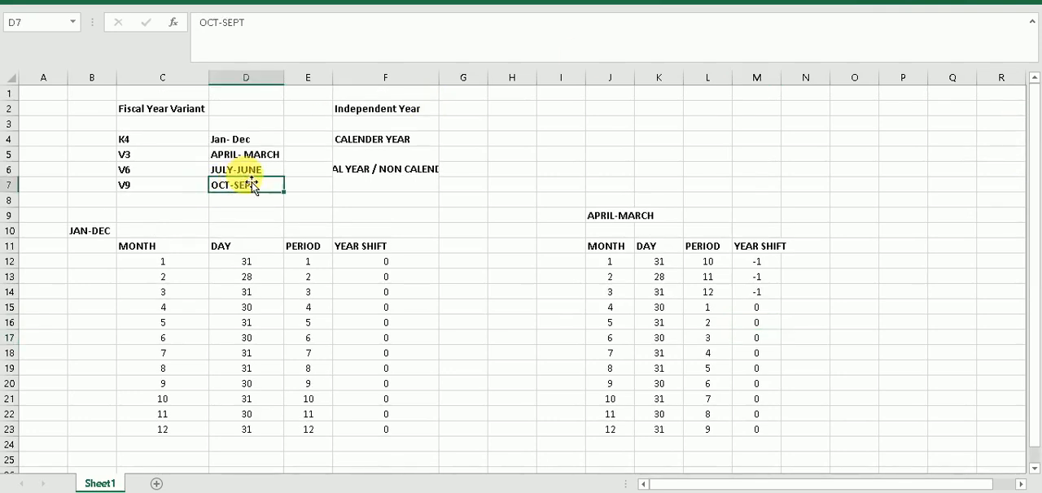
Copy the JAN-DEC table in C11:F23, including its headings, to the area below it starting at cell E25
left_click(265, 172)
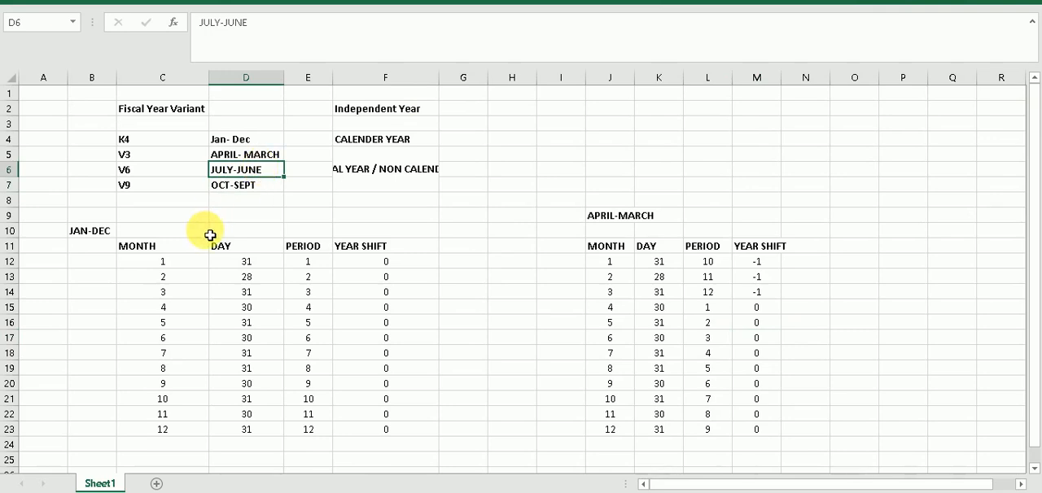
left_click_drag(158, 249, 414, 429)
key("ctrl+c")
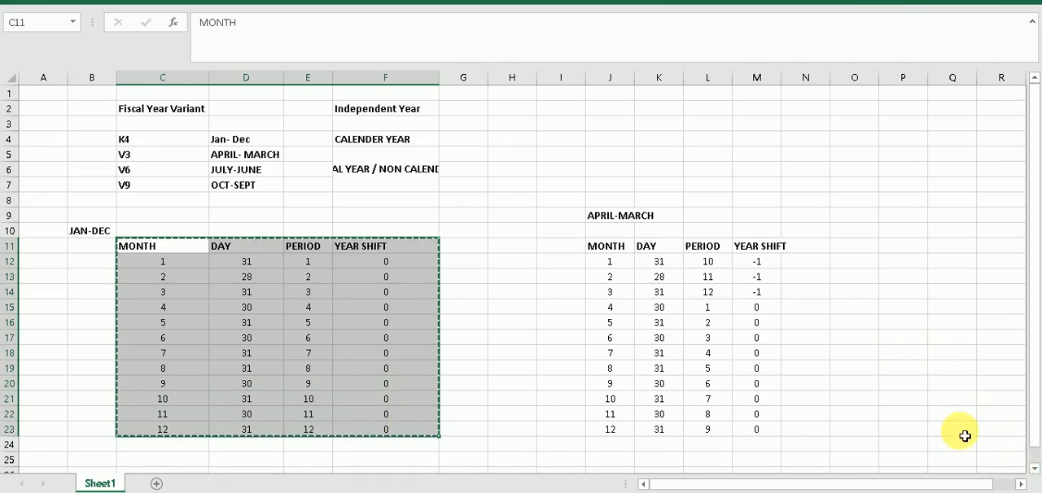
left_click(329, 460)
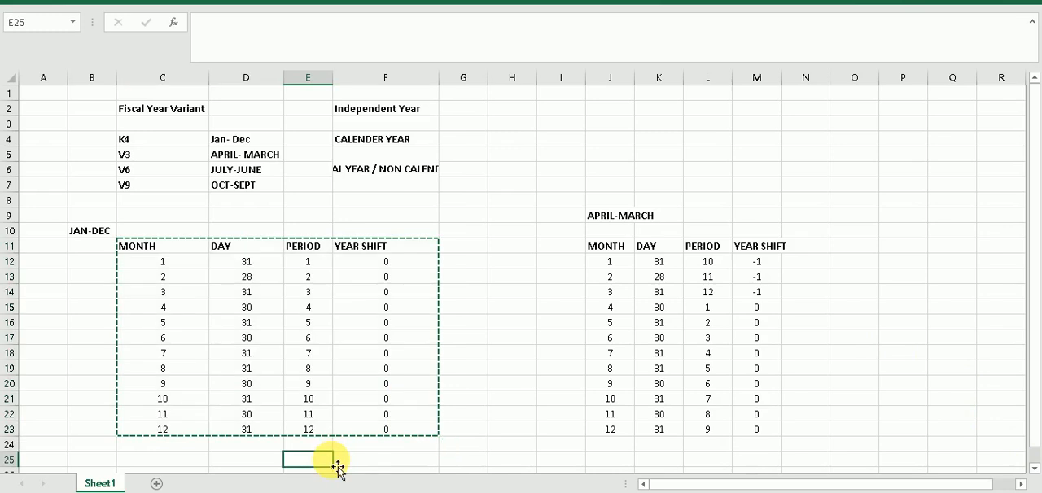
key("ctrl+v")
key("Return")
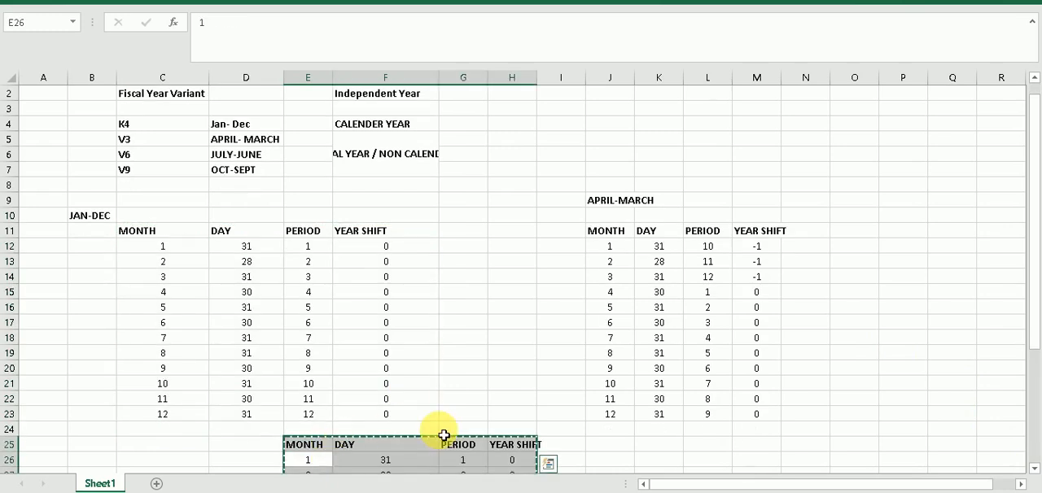
Move the pasted table from E25:H37 so that it starts at cell C28
key("ctrl+c")
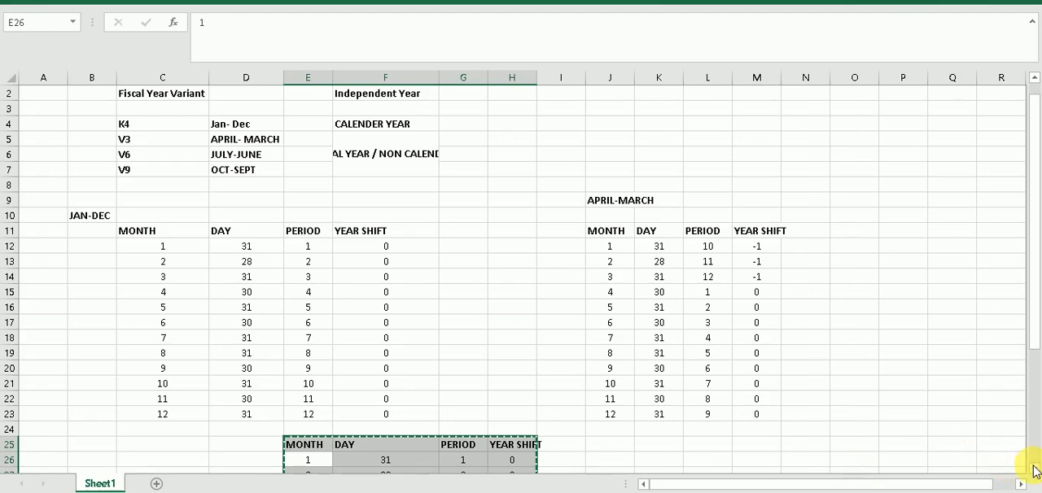
scroll(1034, 469, "down", 3)
scroll(1034, 469, "down", 2)
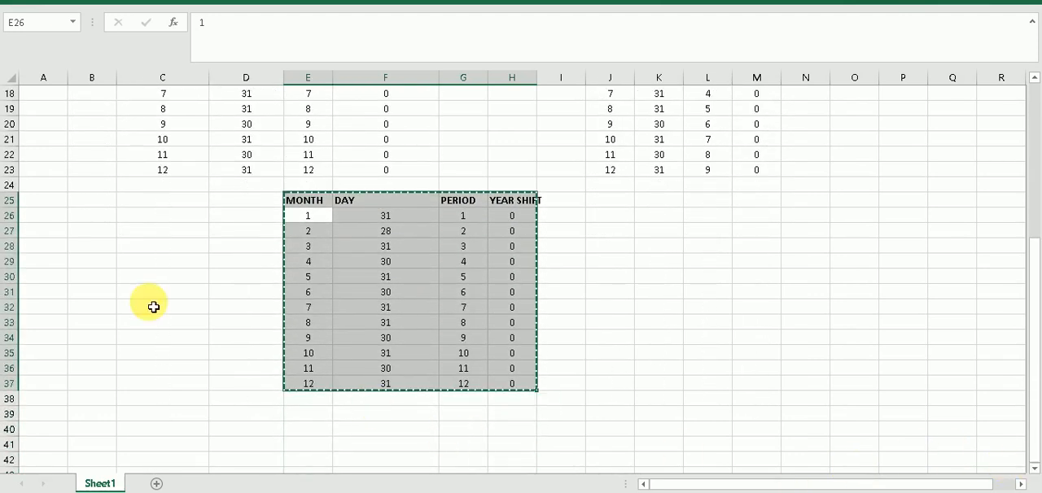
left_click(148, 251)
key("ctrl+v")
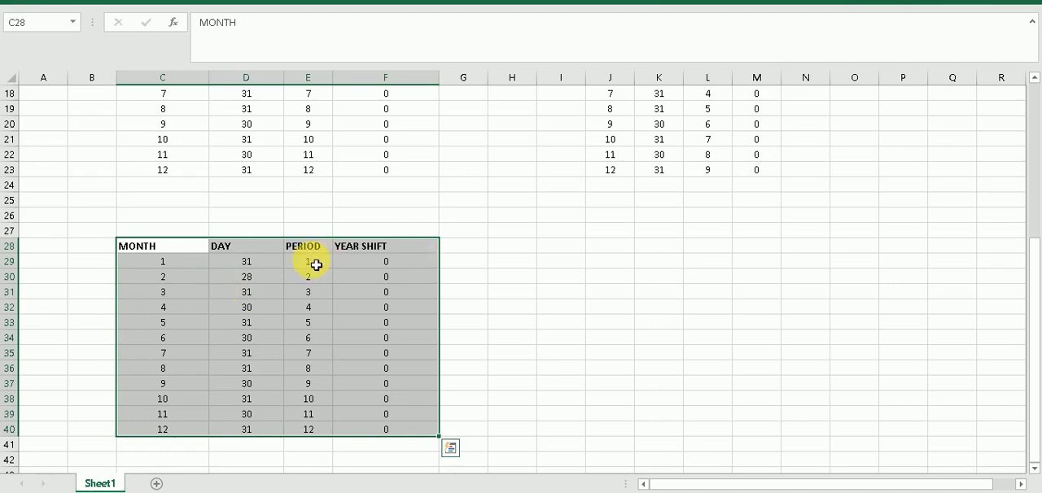
Renumber the periods for months 7 to 12 in E35:E40 of the lower table as 1 to 6
left_click(167, 359)
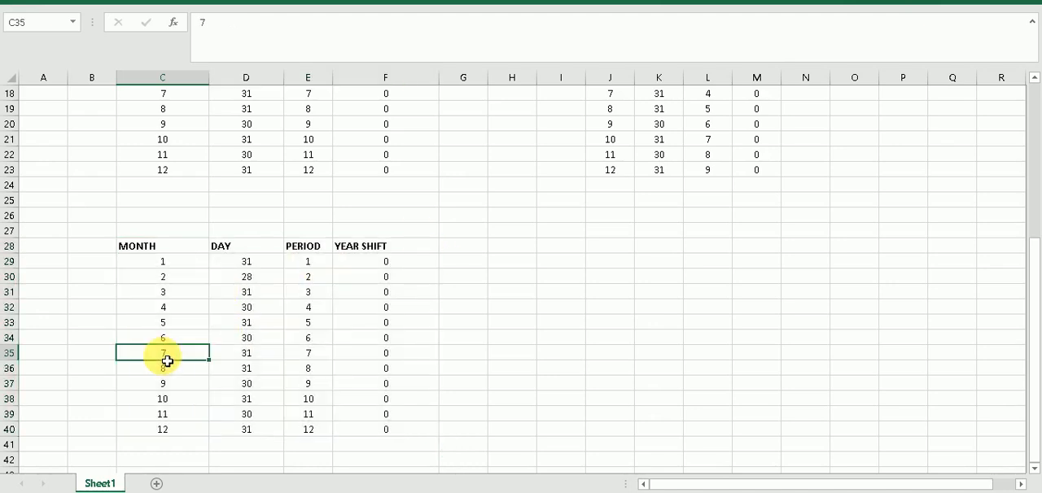
left_click(325, 356)
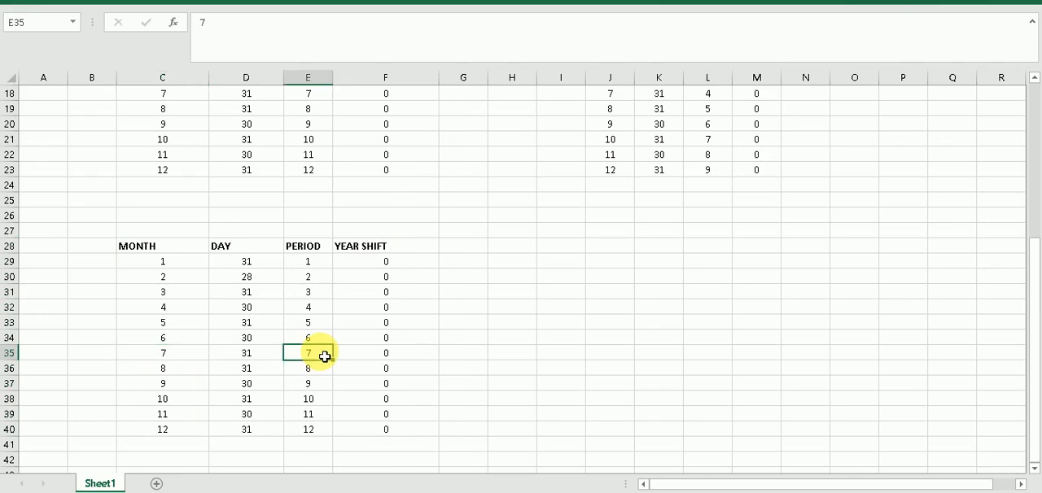
type("1")
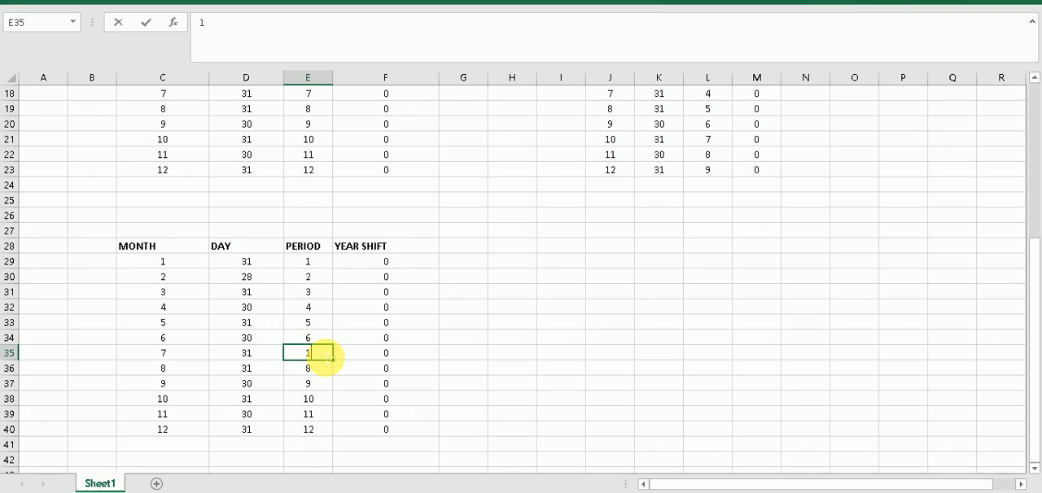
key("Return")
type("2")
key("Return")
type("3")
key("Return")
type("4")
key("Return")
type("5")
key("Return")
type("6")
Set the periods for months 1 to 6 in E29:E34 to 7 through 12
key("Up")
key("Up")
key("Up")
key("Up")
key("Up")
key("Up")
key("Up")
key("Up")
key("Up")
key("Up")
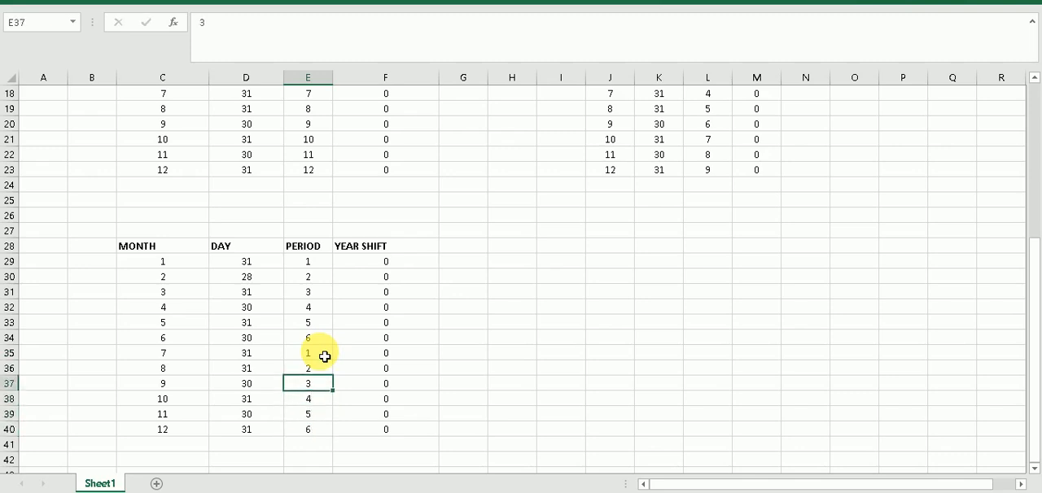
key("Up")
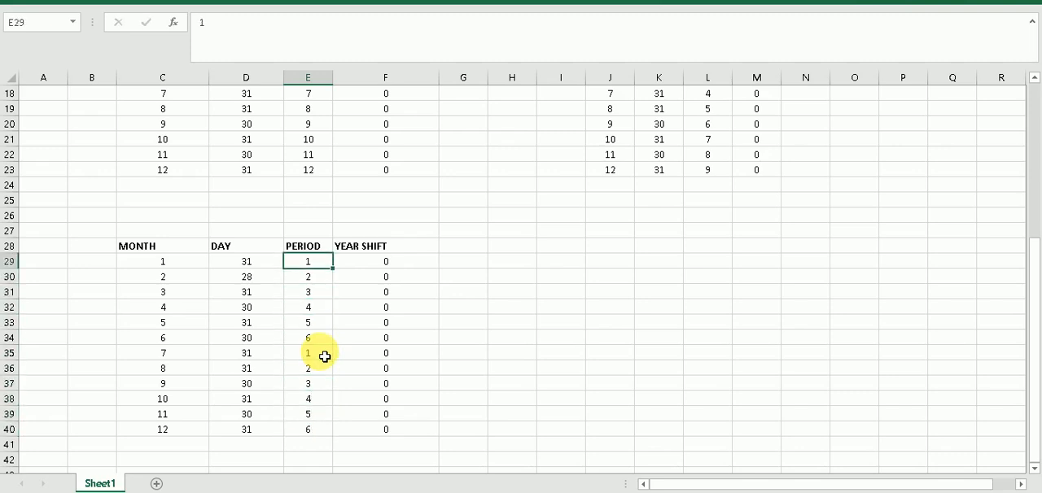
type("7")
key("Return")
type("8")
key("Return")
type("9")
key("Return")
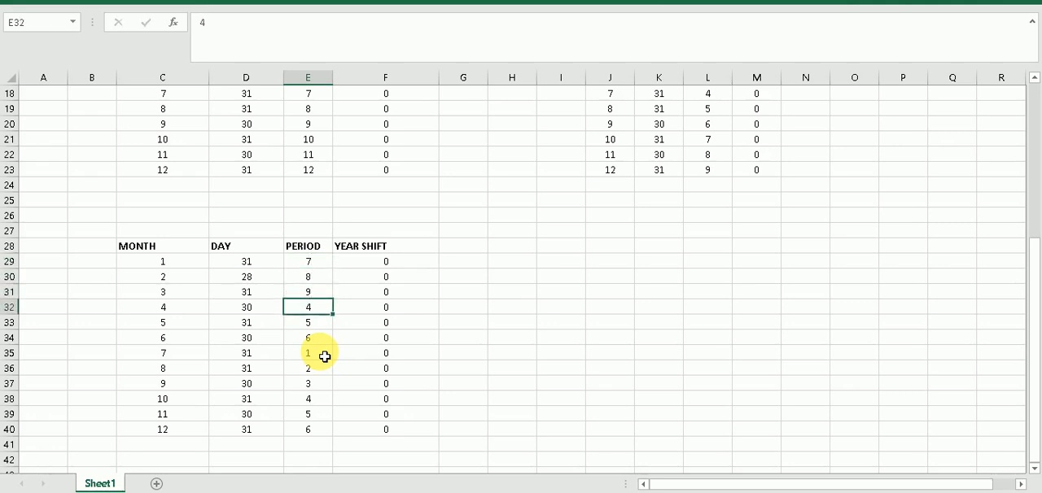
type("10")
key("Return")
type("11")
key("Return")
type("12")
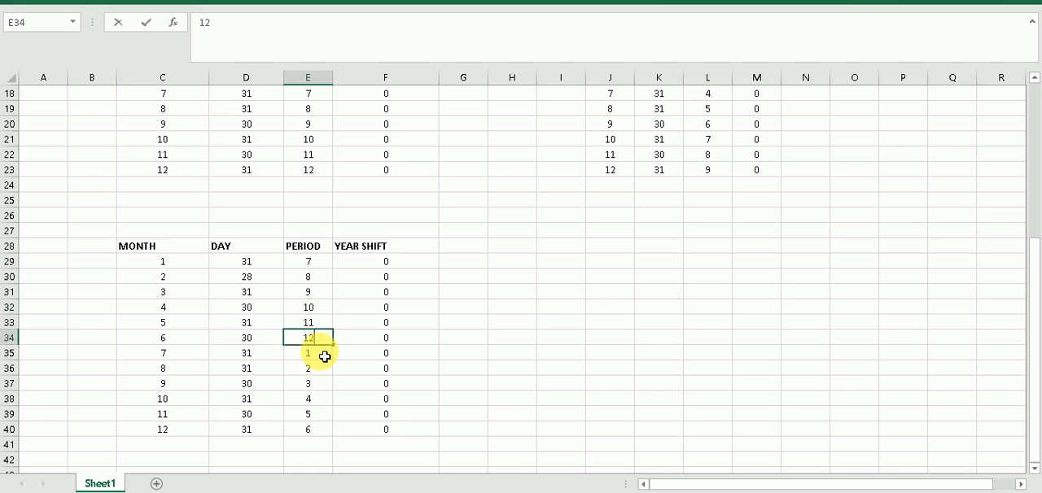
Set the year shift for months 1 to 6 in F29:F34 to -1
left_click(363, 265)
type("-1")
key("Return")
type("-1")
key("Tab")
key("Down")
key("Left")
type("-1")
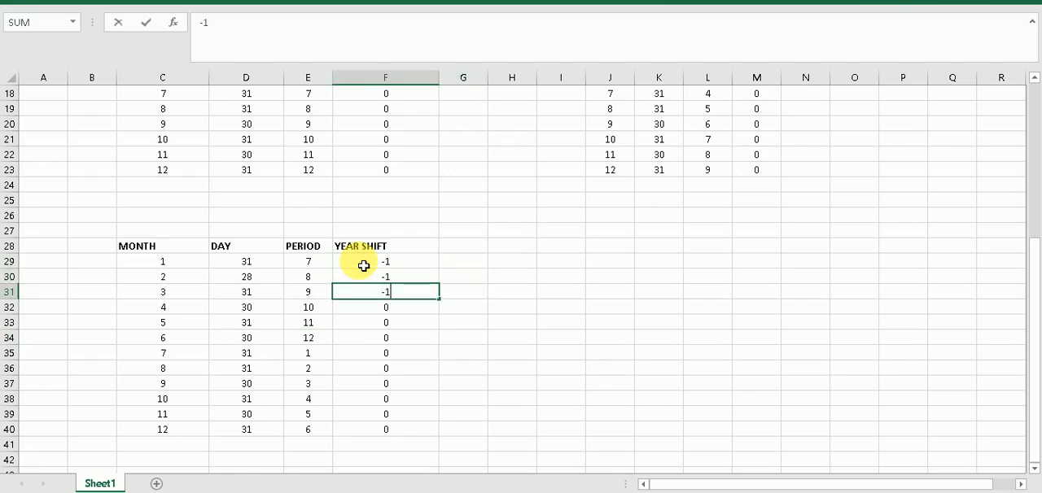
key("Tab")
key("Left")
key("Down")
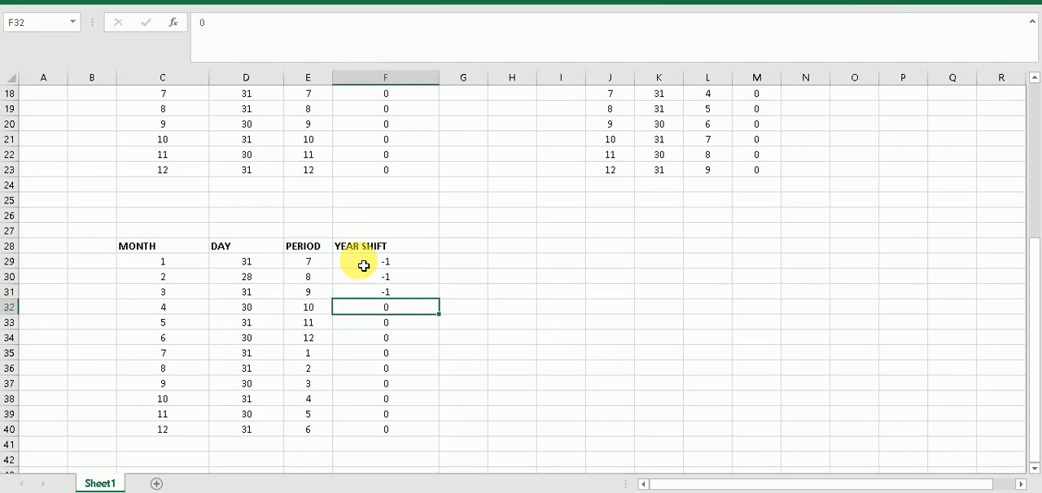
type("-1")
key("Return")
type("-1")
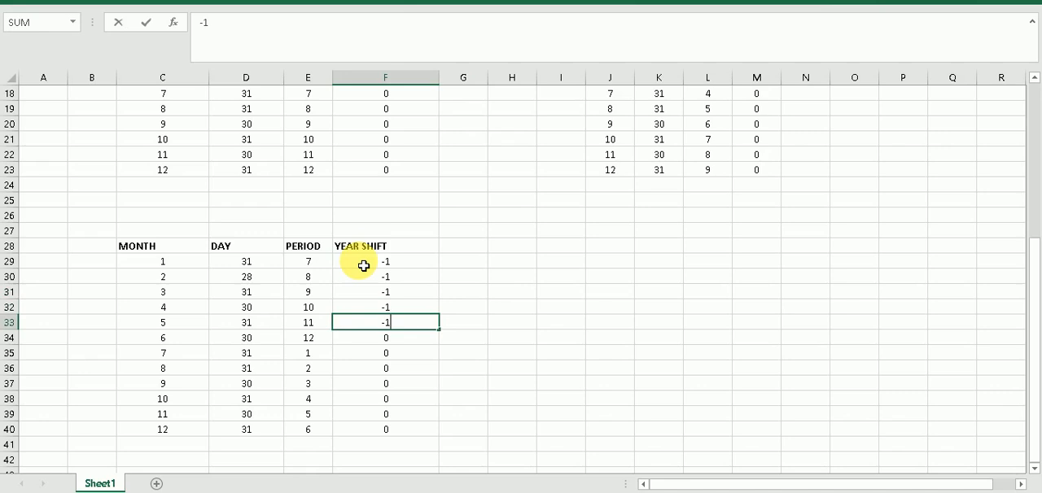
key("Return")
type("-")
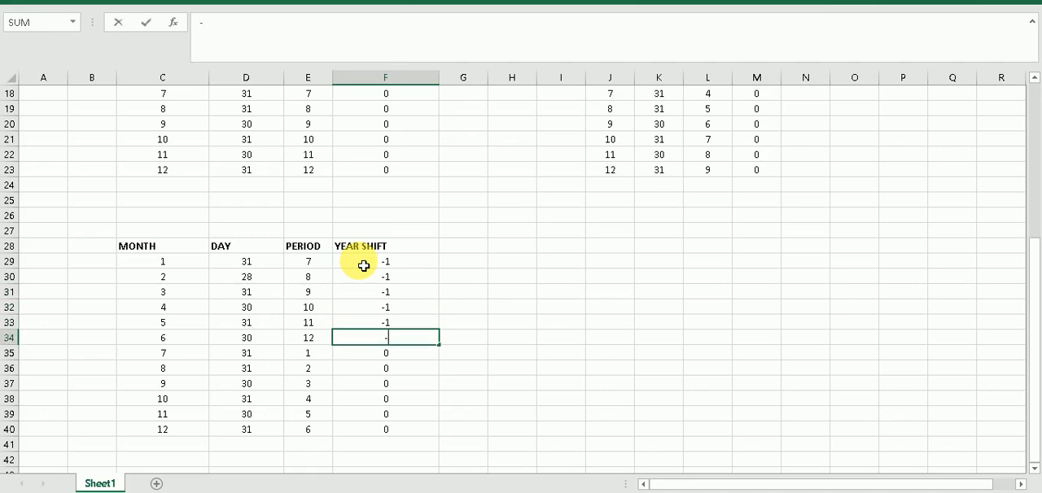
type("1")
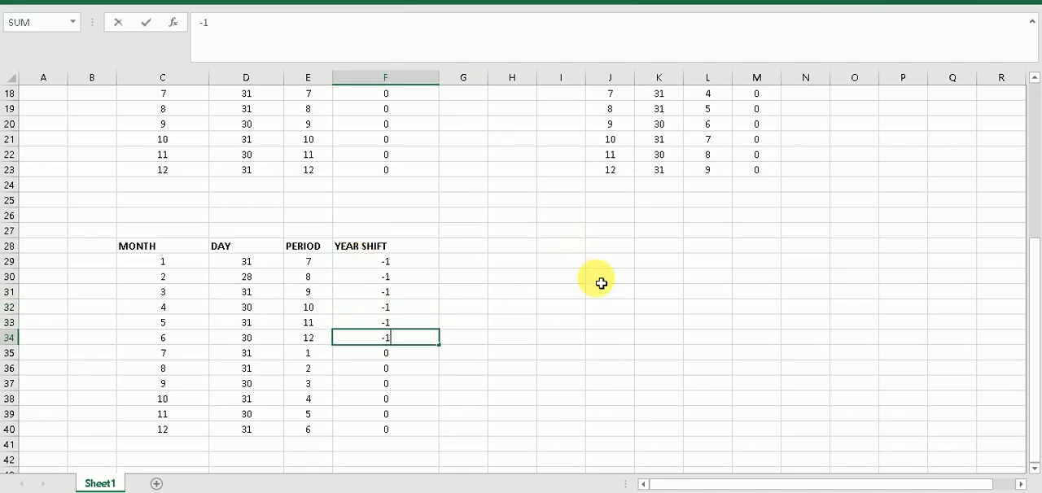
Enter the label JULY-JUNE in cell B26 above the new table and make it bold
left_click(139, 232)
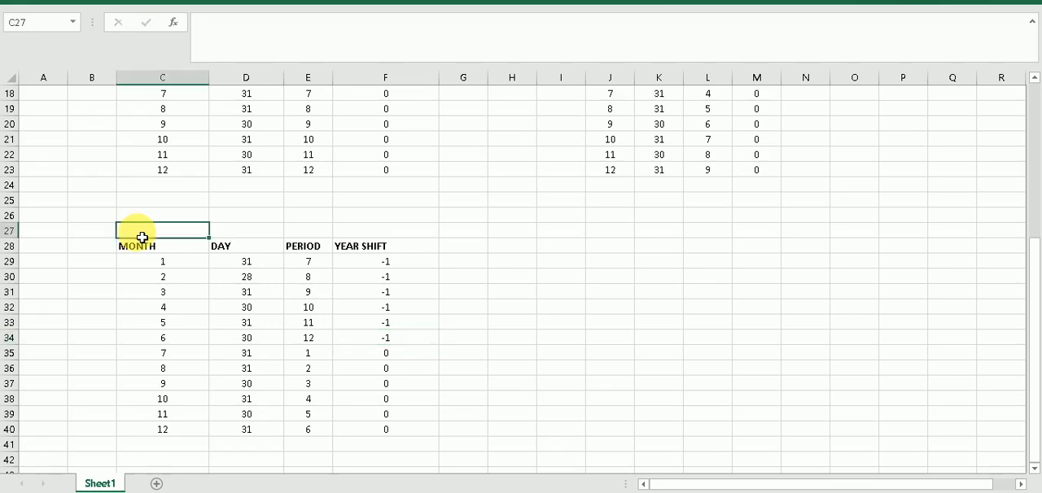
left_click(92, 218)
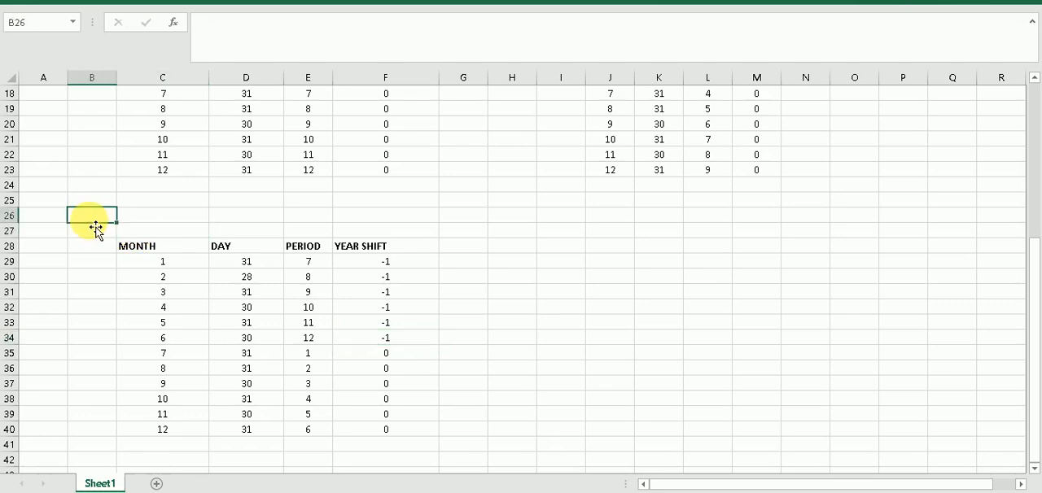
type("JUL")
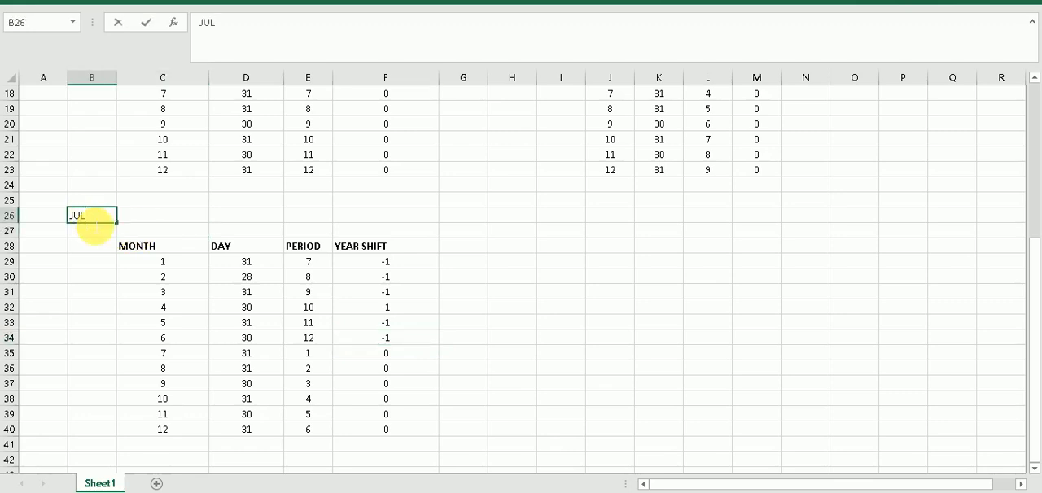
type("Y-JUNE")
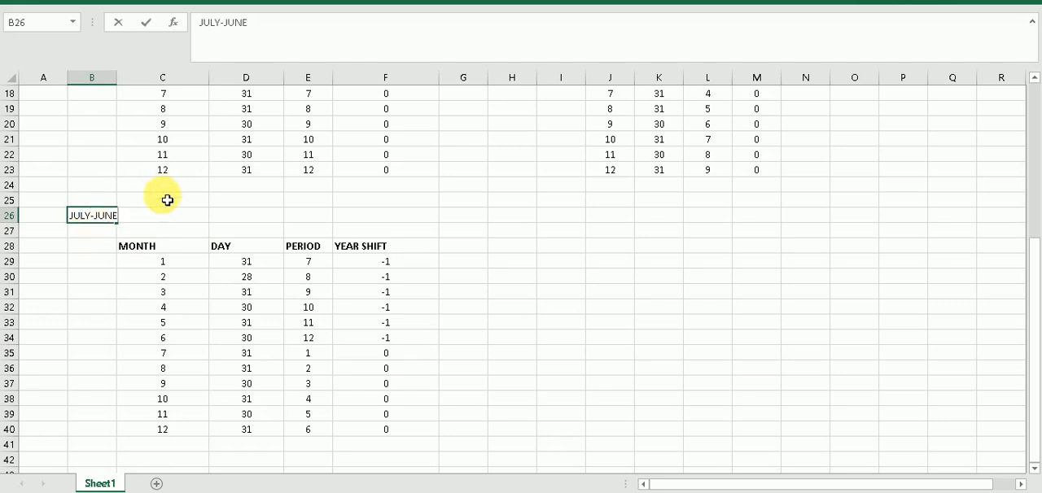
left_click(166, 232)
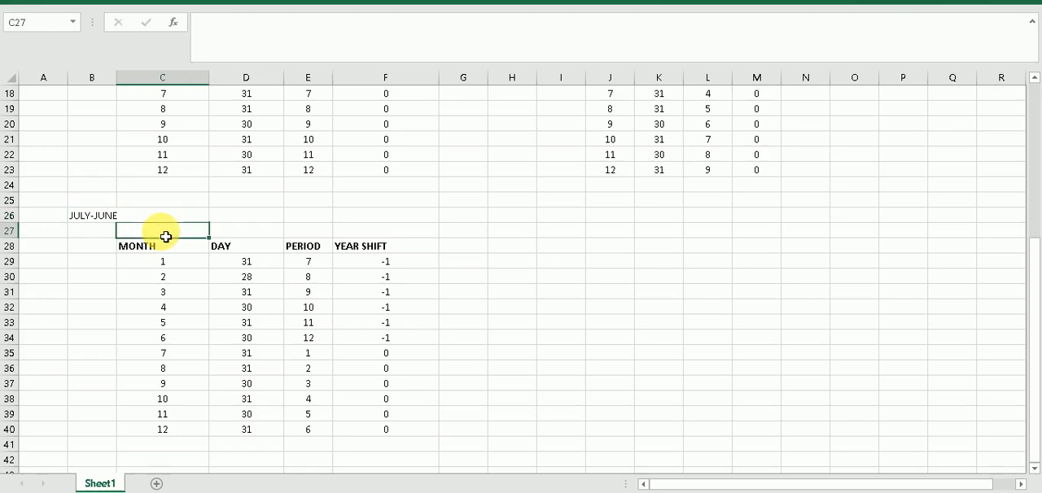
left_click(107, 216)
key("ctrl+b")
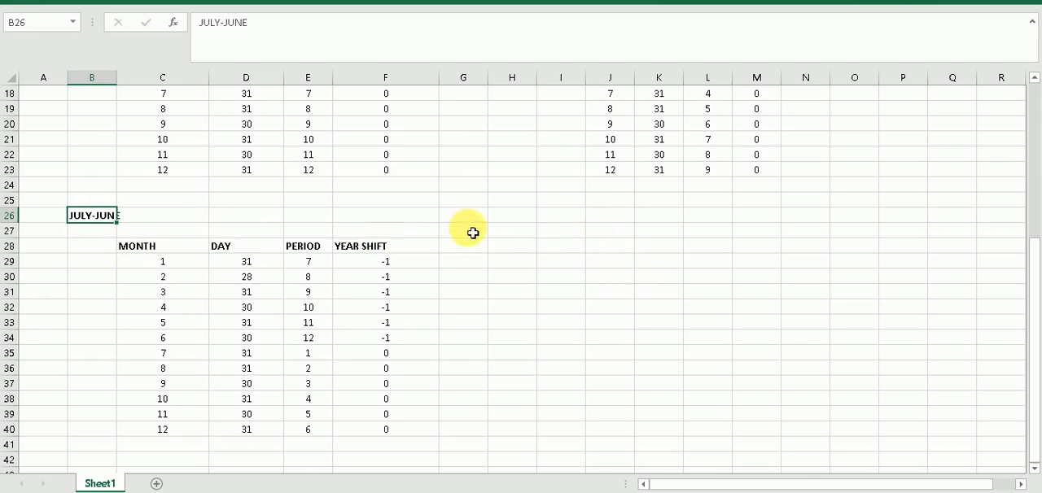
Copy the JULY-JUNE table in C28:F40 beside itself, starting at cell J28
left_click(609, 252)
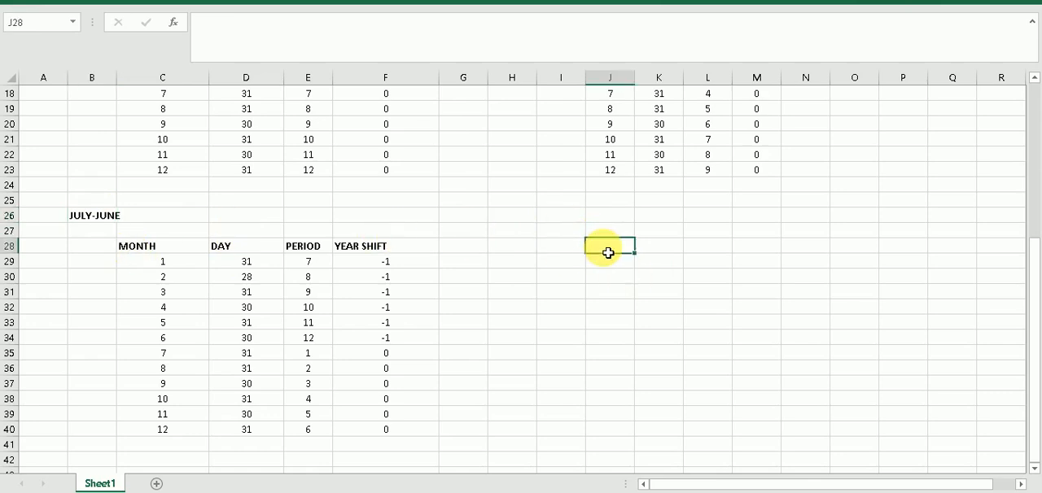
left_click_drag(154, 250, 386, 428)
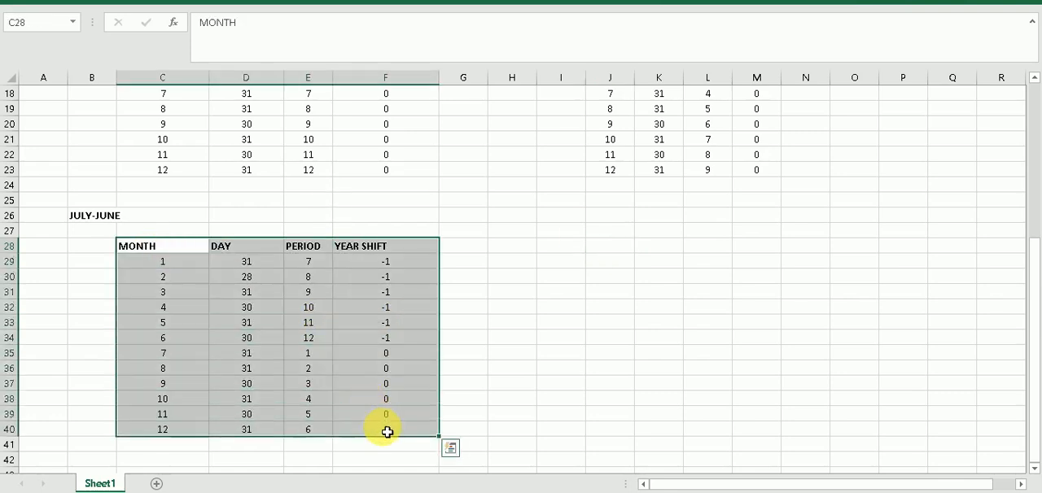
key("ctrl+c")
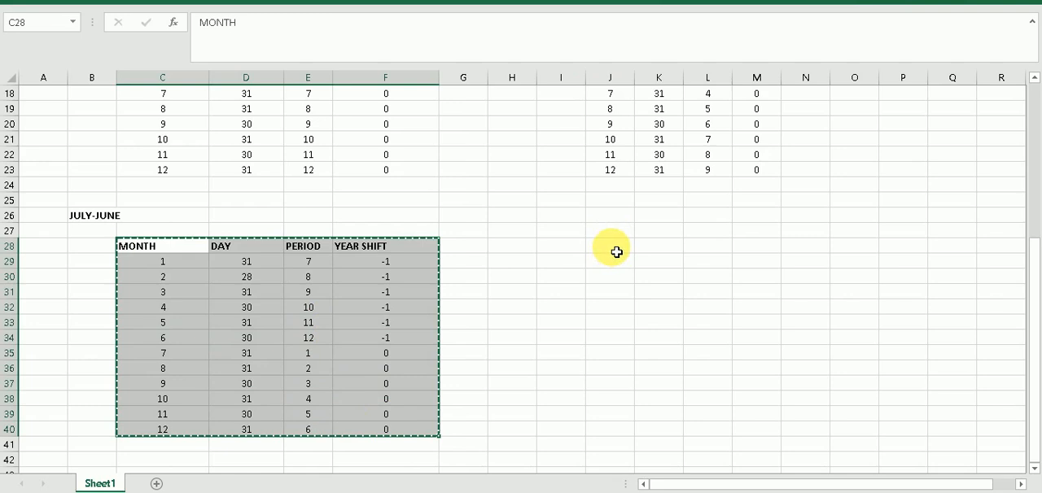
left_click(616, 252)
key("ctrl+v")
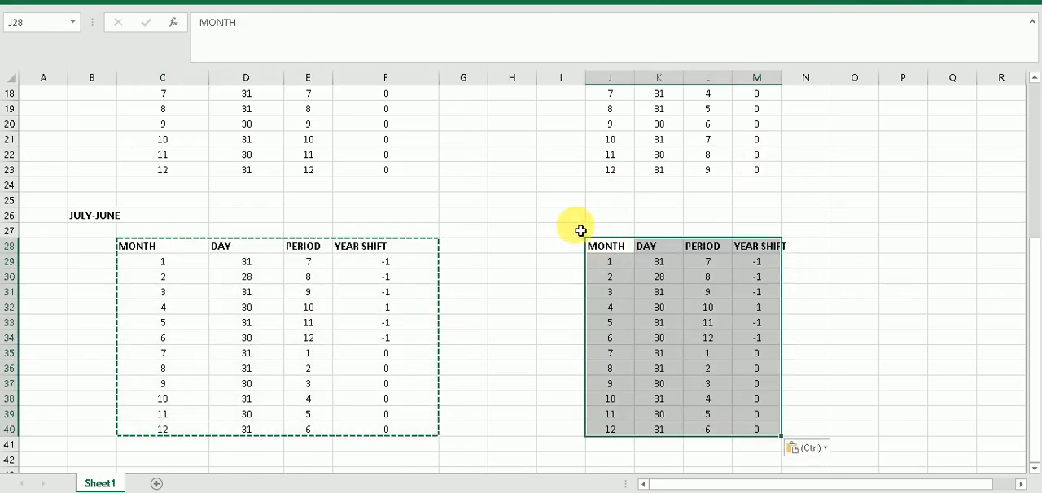
Enter the label Oct- Sept in cell I26 above the copied table and make it bold
left_click(571, 221)
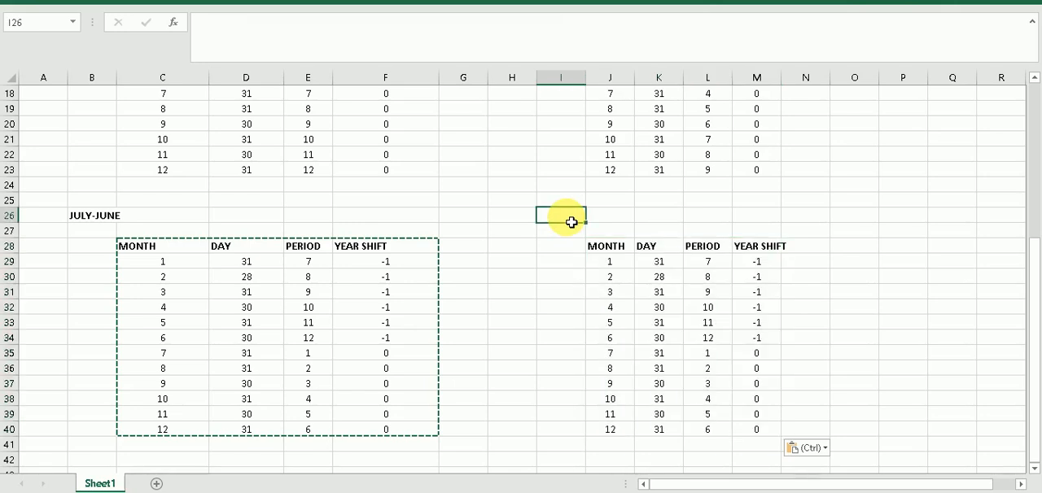
type("Oct-")
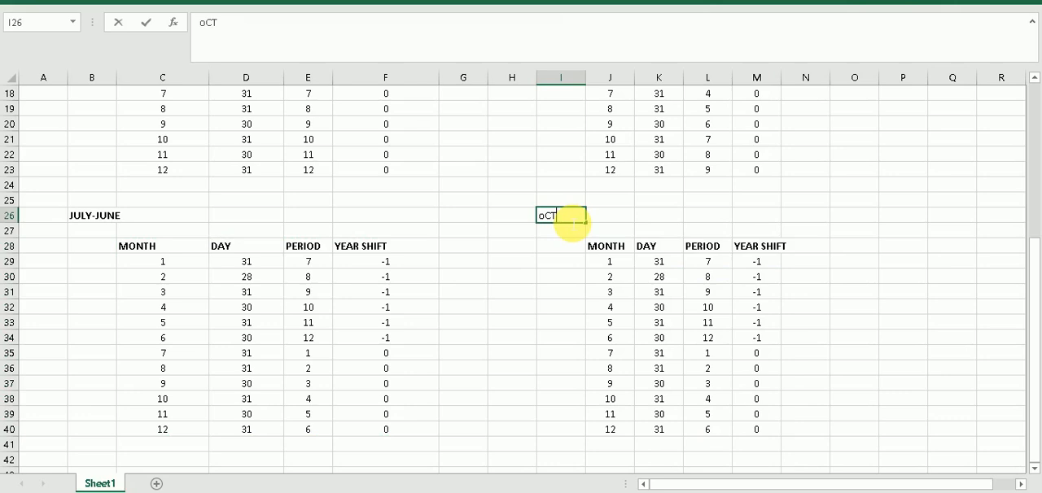
type(" Sept")
left_click(609, 218)
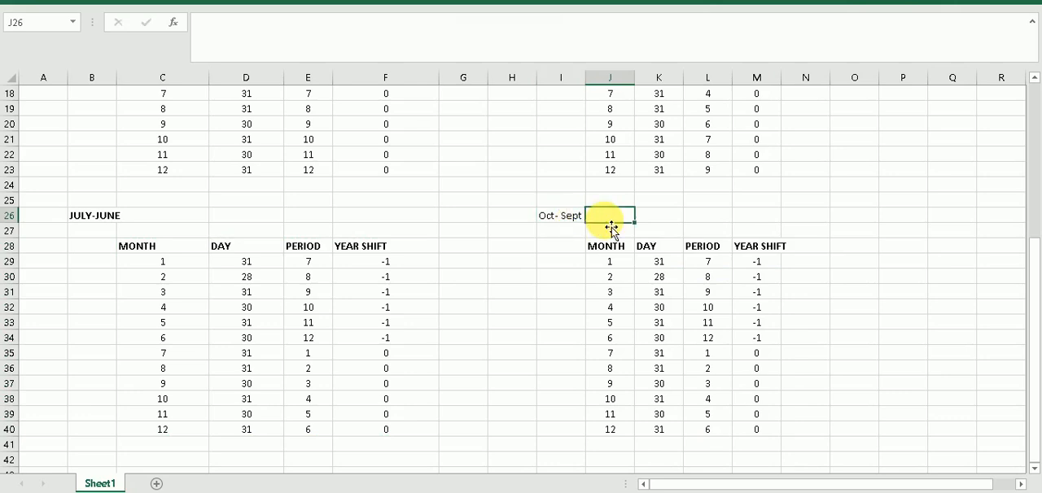
left_click(552, 224)
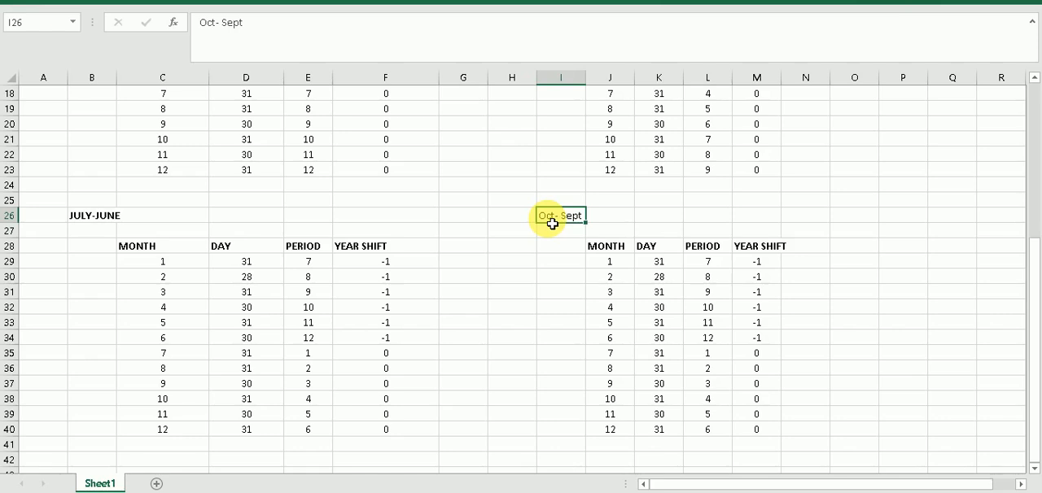
key("ctrl+b")
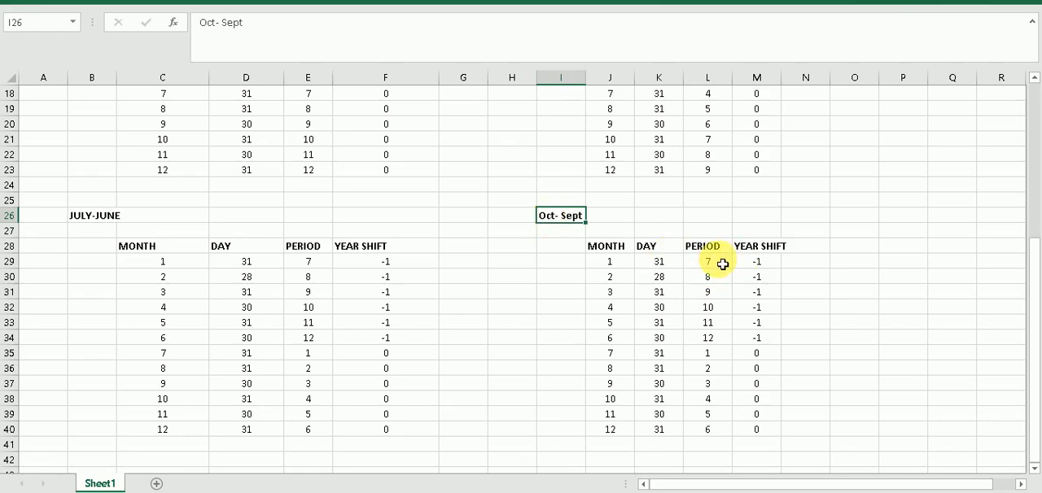
Clear the period and year shift values in L29:M40 of the Oct- Sept table
left_click_drag(722, 264, 778, 434)
key("BackSpace")
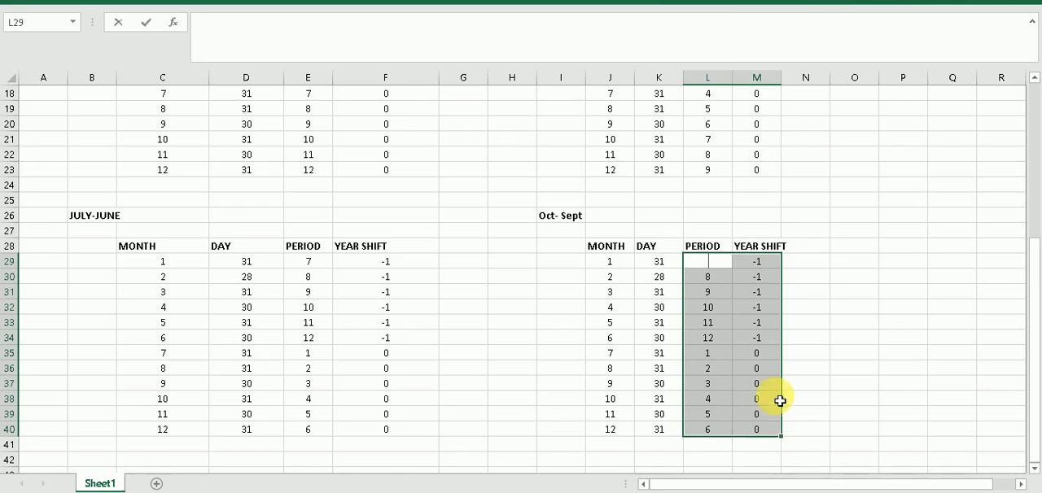
left_click(800, 383)
left_click_drag(709, 263, 762, 366)
key("Delete")
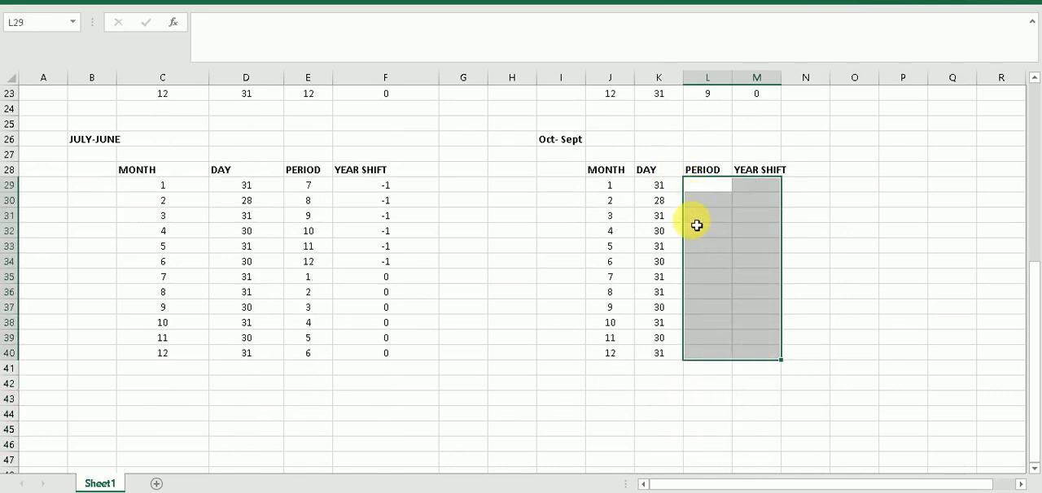
Enter periods 1, 2 and 3 for months 10 to 12 of the Oct- Sept table in L38:L40
left_click(697, 326)
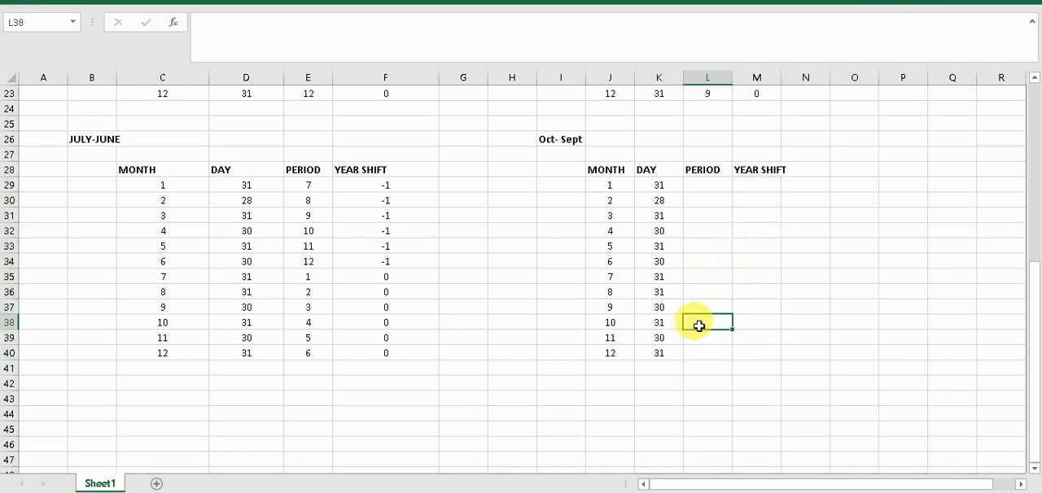
type("1")
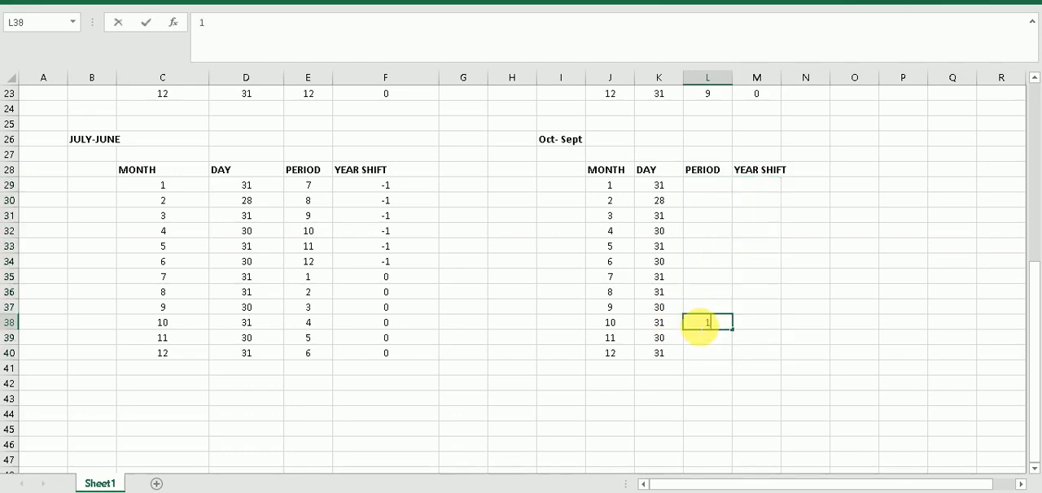
key("Return")
type("2")
key("Return")
type("3")
key("Return")
Enter periods 4 to 12 for months 1 to 9 of the Oct- Sept table in L29:L37
key("Up")
key("Up")
key("Up")
key("Up")
key("Up")
key("Up")
key("Up")
key("Up")
key("Up")
key("Up")
key("Up")
key("Up")
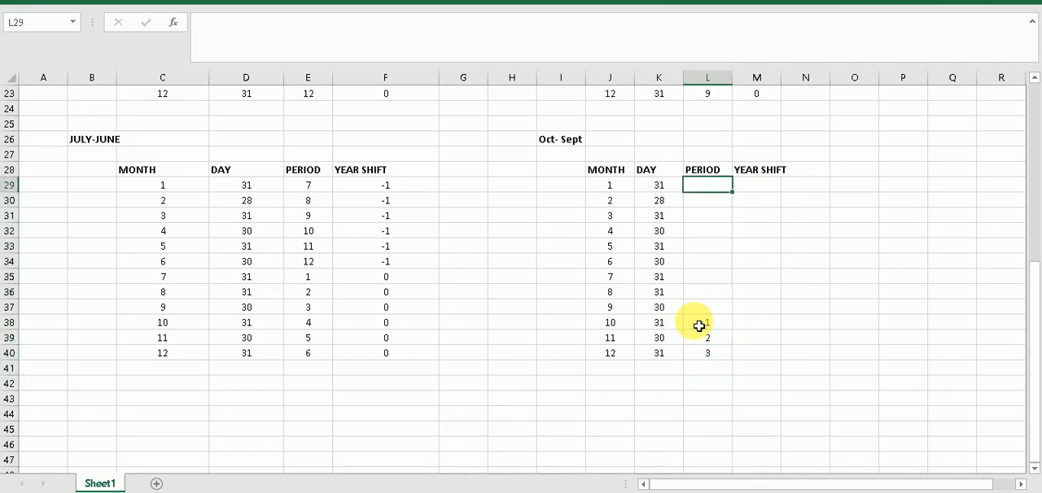
type("4")
key("Return")
type("5")
key("Return")
type("6")
key("Return")
type("7")
key("Return")
type("8")
key("Return")
type("9")
key("Return")
type("10")
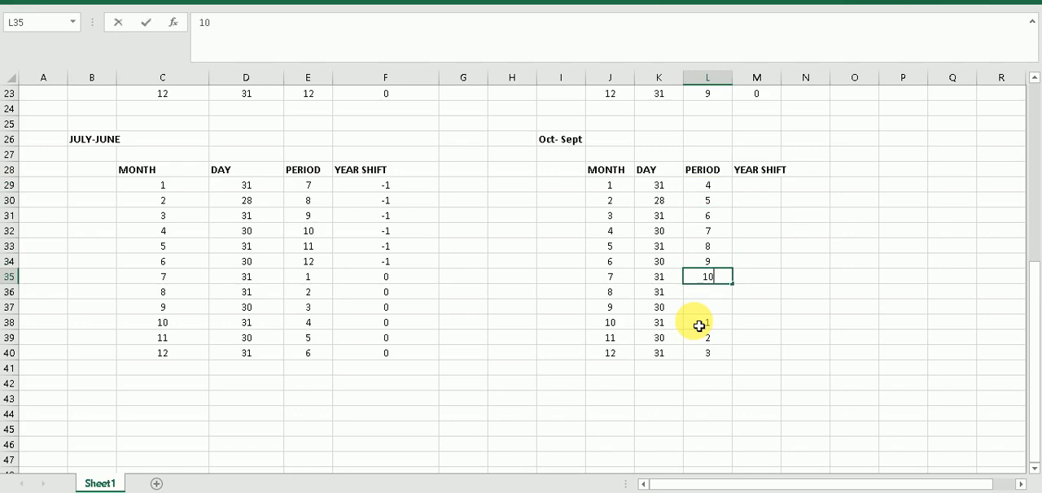
key("Tab")
key("Down")
key("Left")
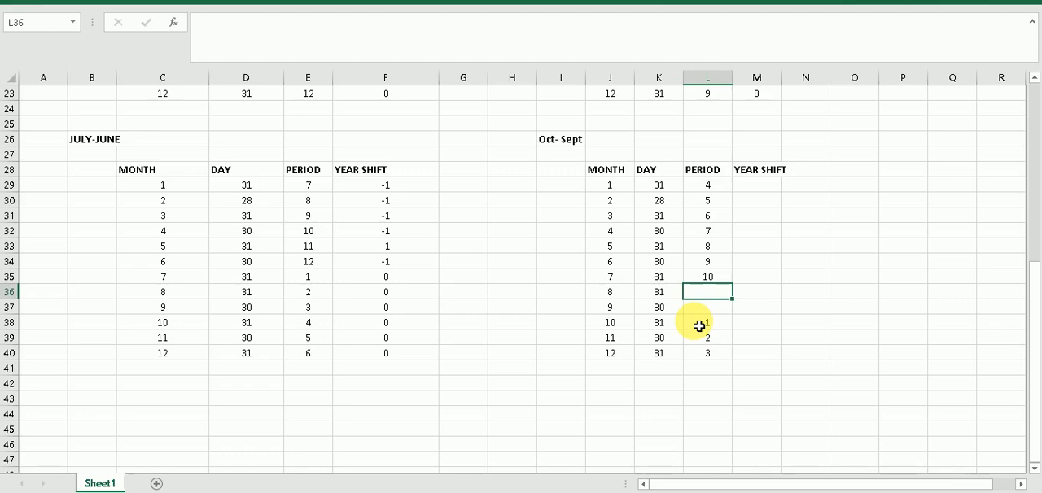
type("11")
key("Return")
type("12")
Enter a year shift of -1 for months 1 to 9 of the Oct- Sept table in M29:M37
key("Up")
key("Up")
key("Up")
key("Up")
key("Up")
key("Up")
key("Up")
key("Up")
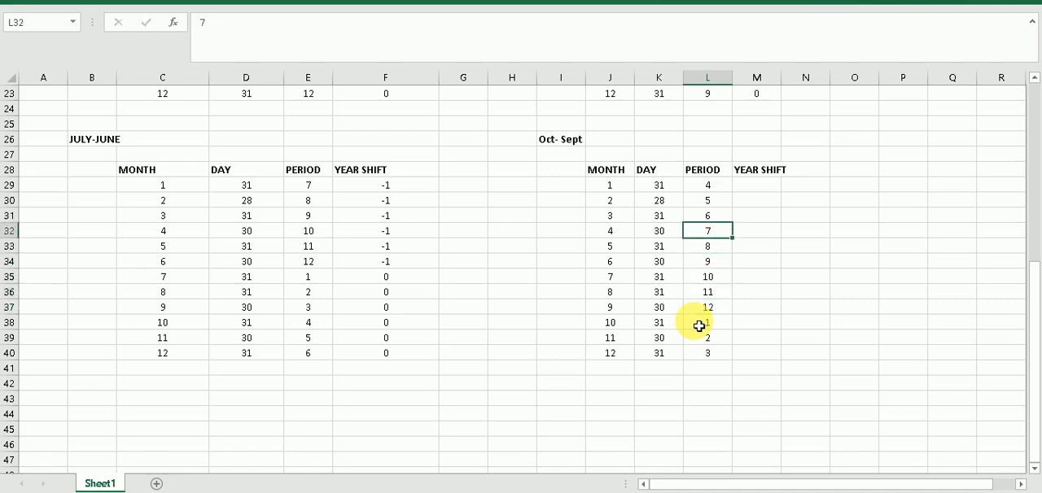
key("Right")
type("-1")
key("Return")
type("-1")
key("Return")
type("-")
key("Return")
type("-1")
key("Return")
type("-1")
key("Return")
type("-1")
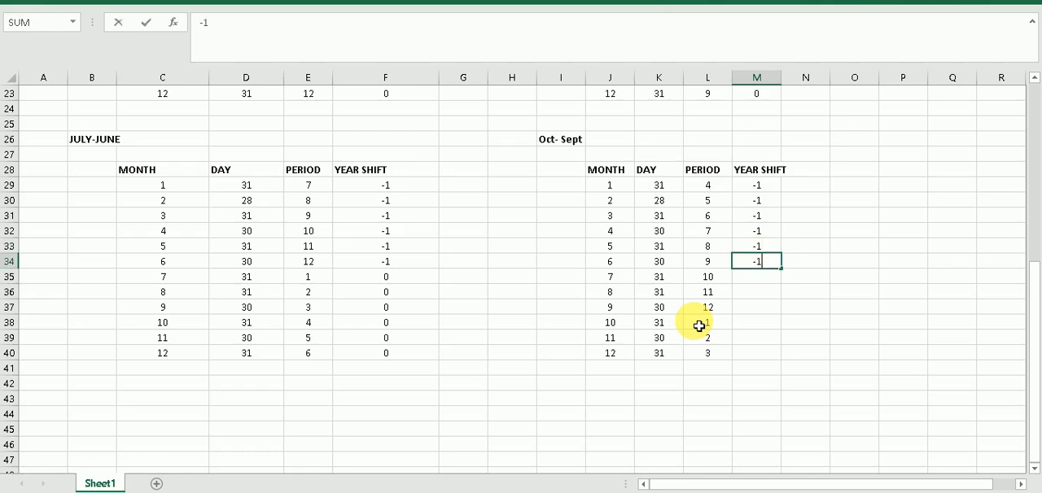
key("Return")
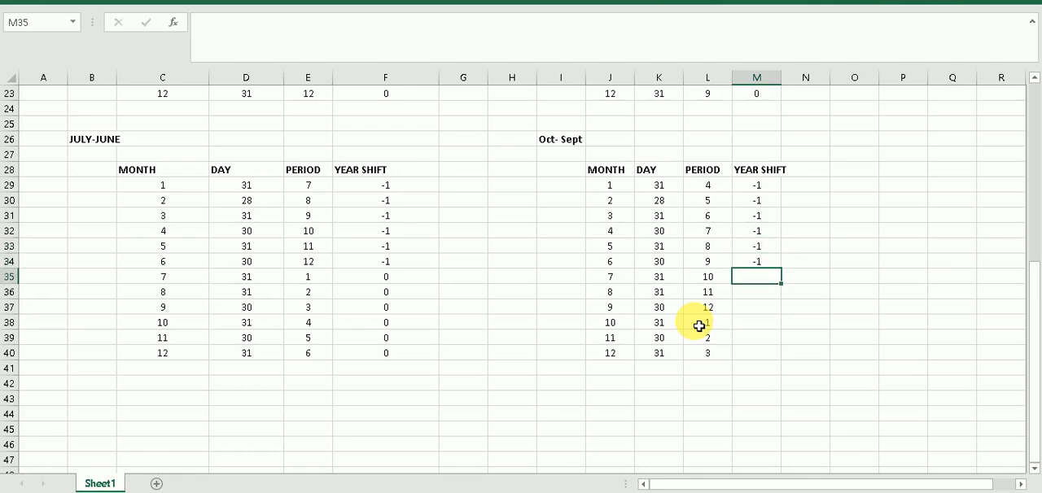
type("-1")
key("Return")
type("-1")
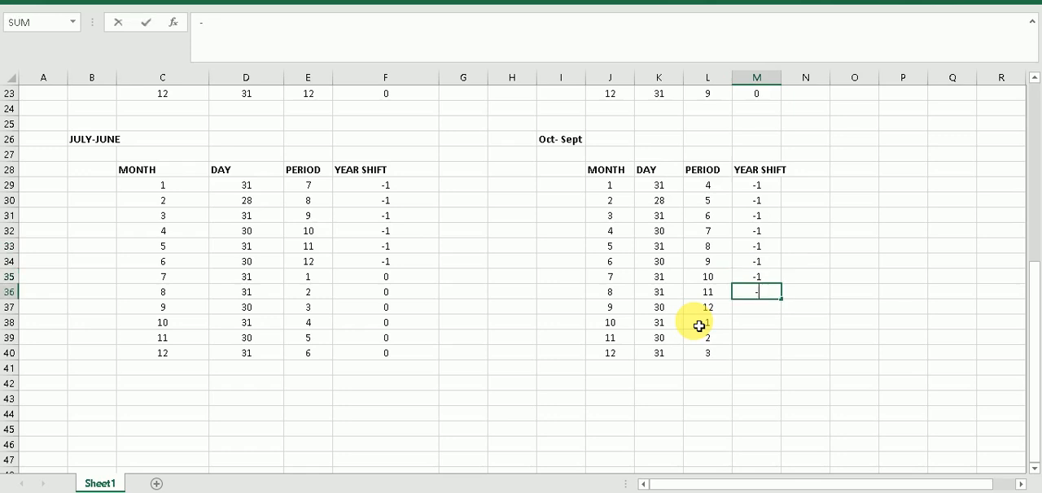
key("Return")
type("-1")
key("Return")
Enter a year shift of 0 for months 10 to 12 of the Oct- Sept table in M38:M40
type("0")
key("Return")
type("0")
key("Return")
type("0")
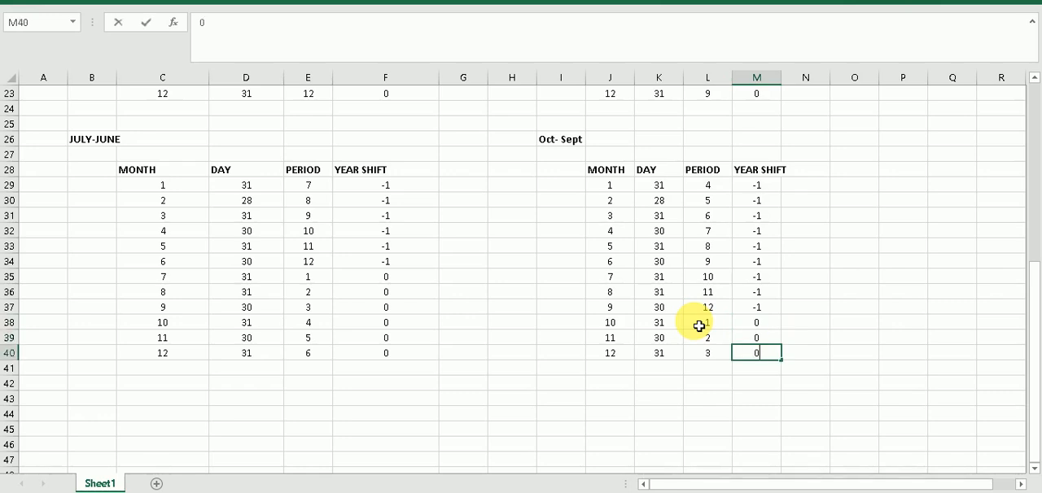
left_click(843, 402)
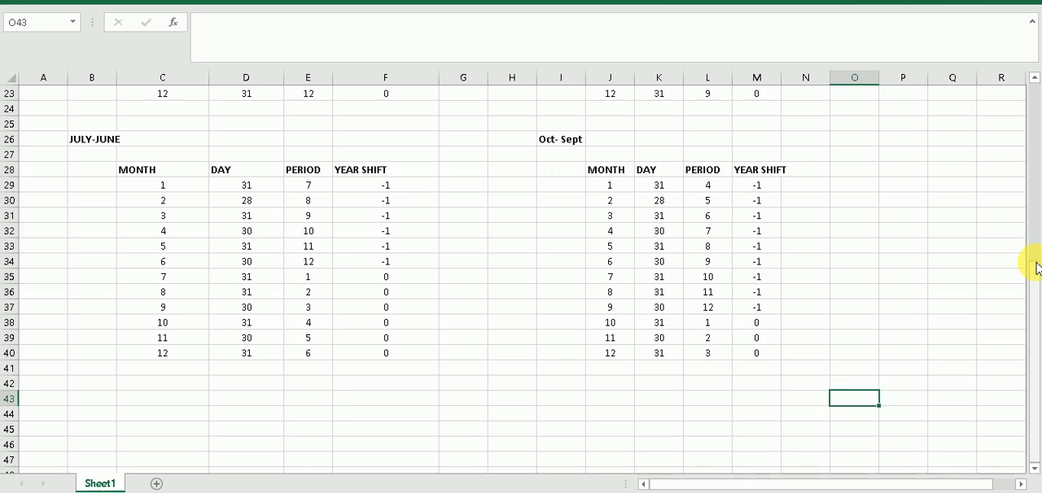
Insert five blank rows below row 23, between the upper tables and the JULY-JUNE and Oct- Sept tables
left_click_drag(1037, 268, 1035, 217)
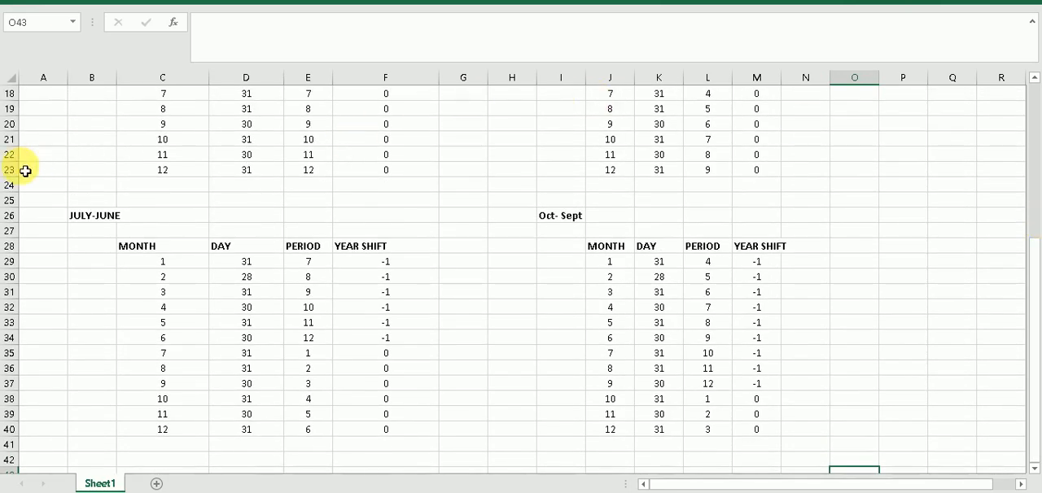
left_click_drag(14, 186, 13, 215)
left_click(8, 200)
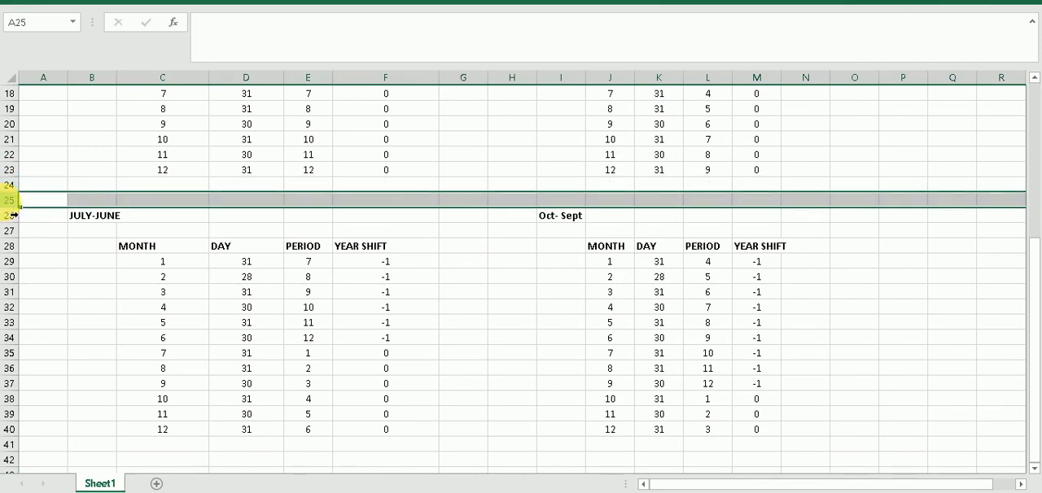
right_click(7, 202)
left_click(25, 306)
right_click(10, 184)
left_click(32, 293)
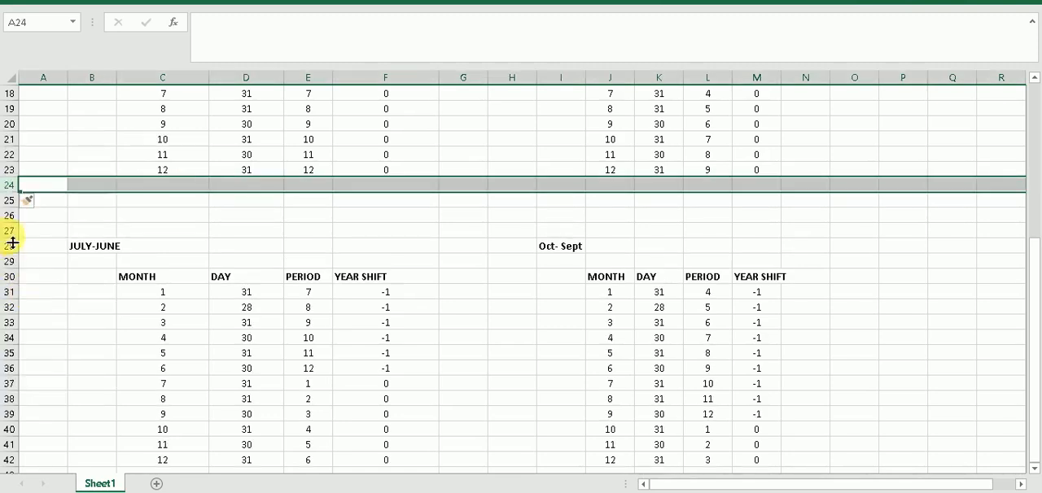
left_click_drag(10, 186, 10, 217)
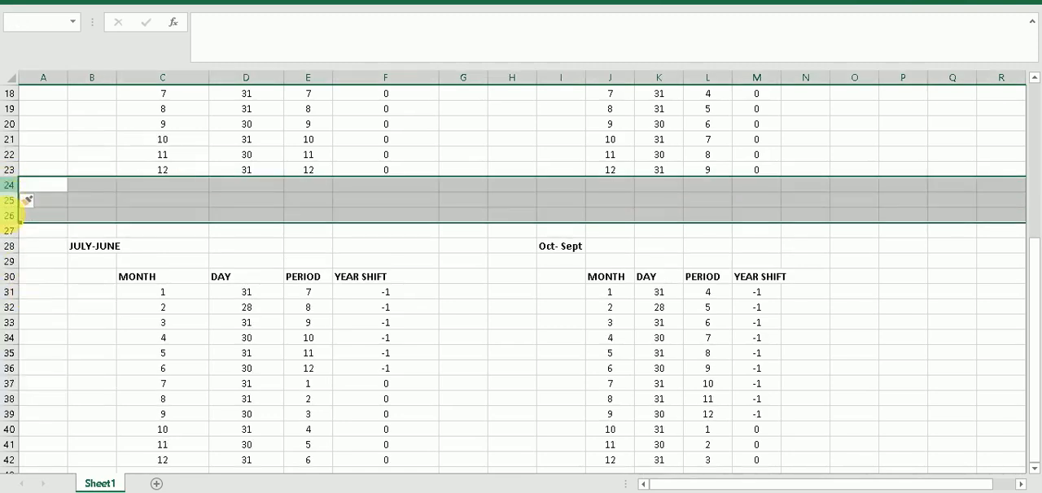
right_click(9, 217)
left_click(44, 321)
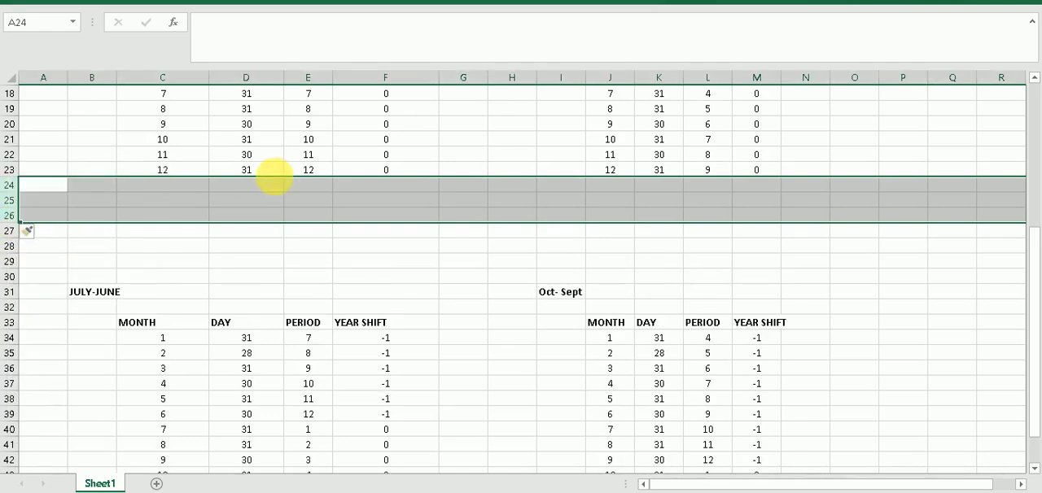
Enter periods 13, 14, 15 and 16 in E24:E27 below the JAN-DEC periods and make them bold
left_click(313, 188)
type("13")
key("Return")
type("14")
key("Return")
type("15")
key("Return")
type("16")
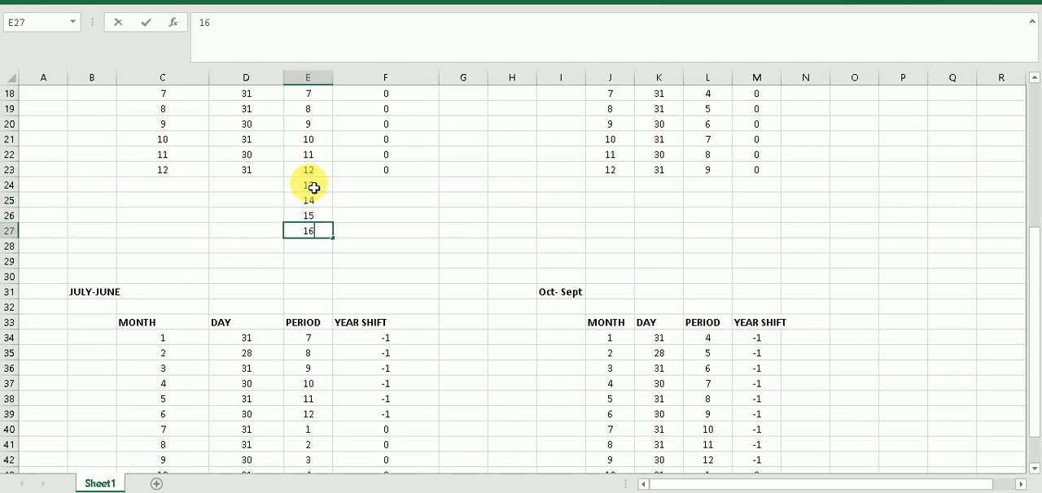
left_click(363, 202)
left_click_drag(319, 187, 320, 237)
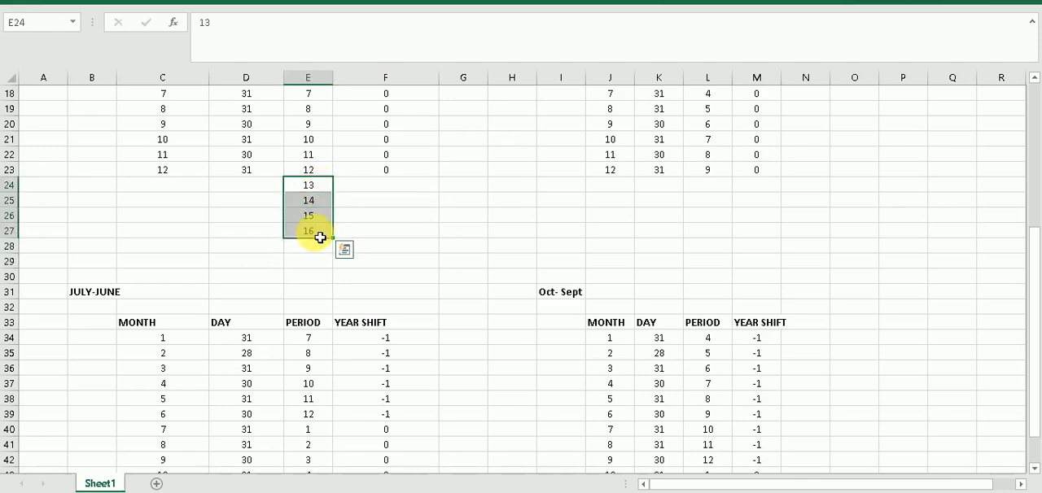
left_click(320, 237, "ctrl")
key("ctrl+b")
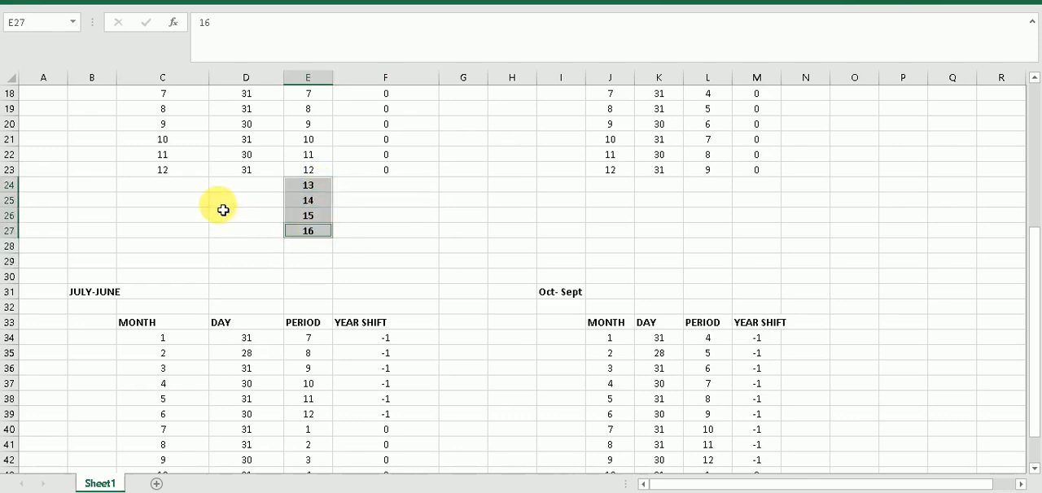
Enter the label Special Posting Periods in cell C25 beside the added periods and make it bold
left_click(194, 207)
type("Special Posting Periods")
key("Return")
left_click(185, 203)
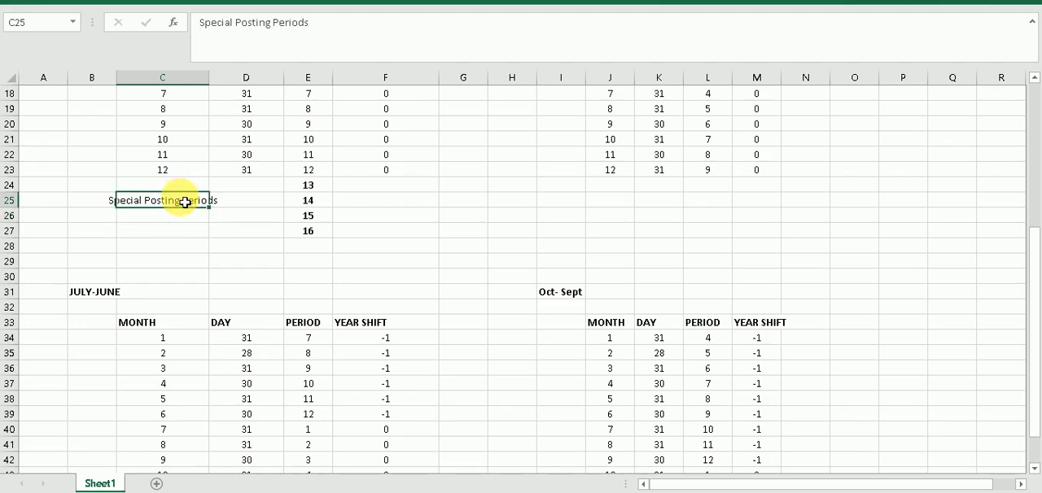
key("ctrl+b")
double_click(395, 192)
double_click(395, 192)
left_click(366, 188)
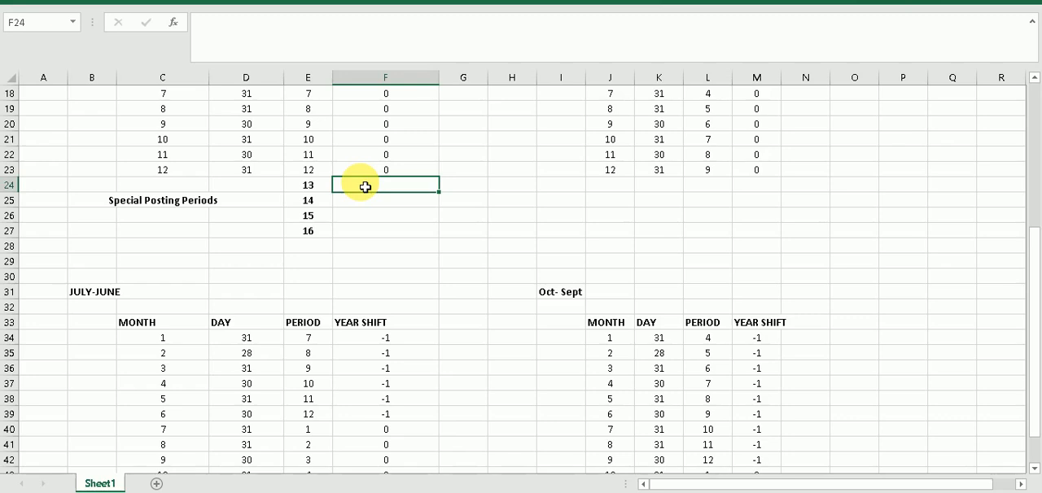
key("Return")
key("Return")
key("Return")
key("Return")
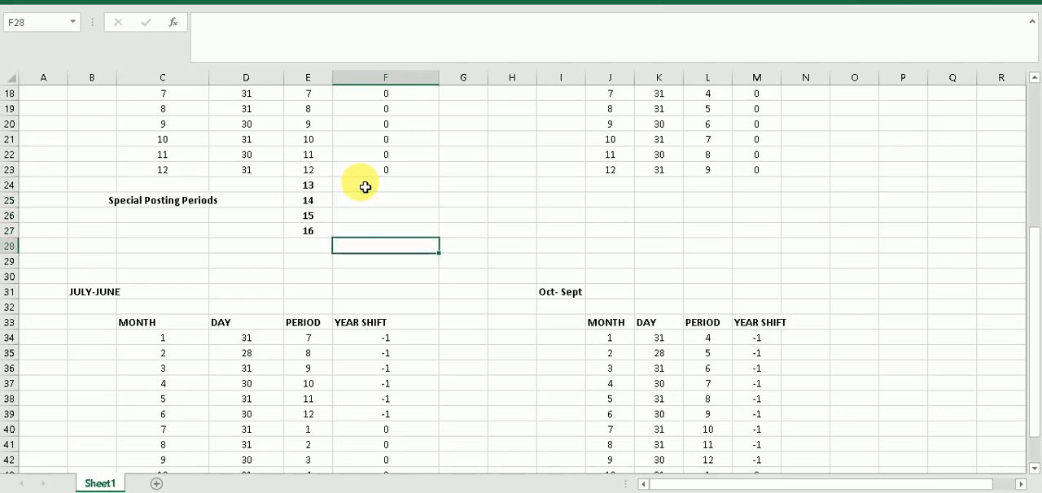
key("Up")
key("Up")
key("Up")
key("Up")
key("Up")
key("Up")
key("Up")
key("Up")
key("Up")
key("Up")
key("Up")
key("Up")
key("Up")
key("Up")
key("Up")
key("Up")
key("Up")
key("Up")
key("Up")
key("Up")
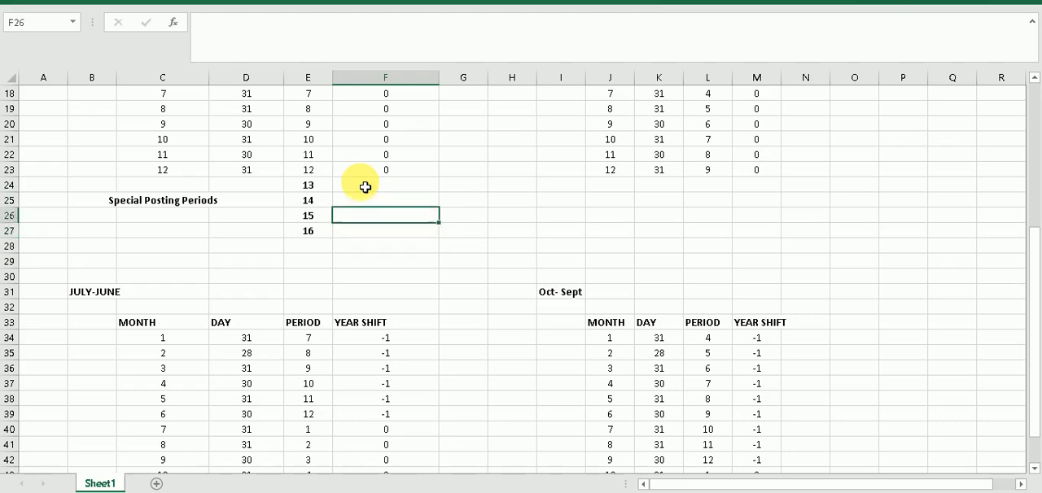
key("Up")
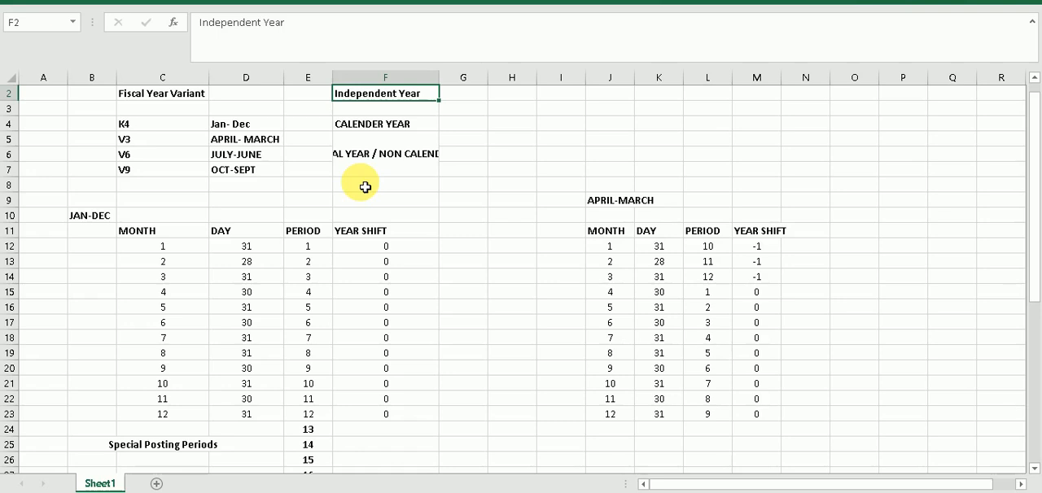
key("Down")
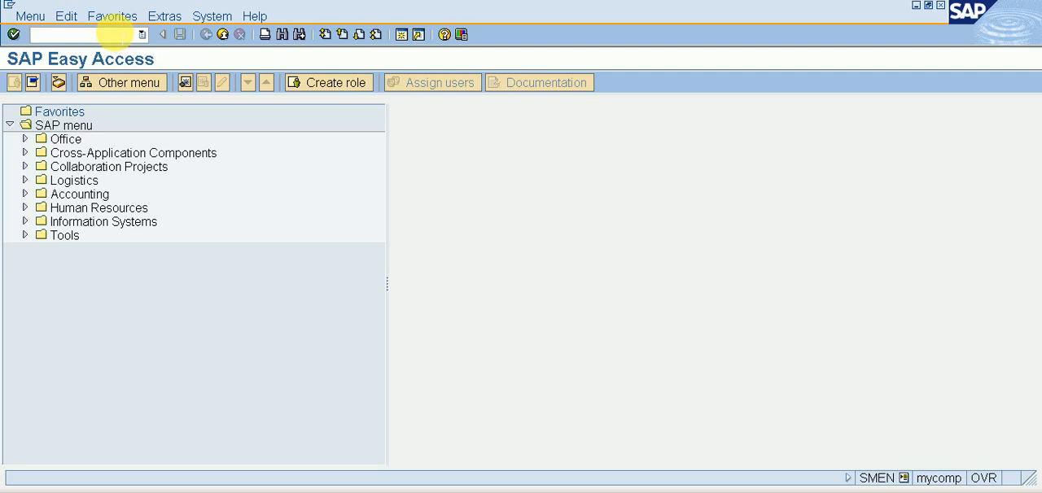
Switch to SAP, run transaction spro and display the SAP Reference IMG
type("spro")
key("Return")
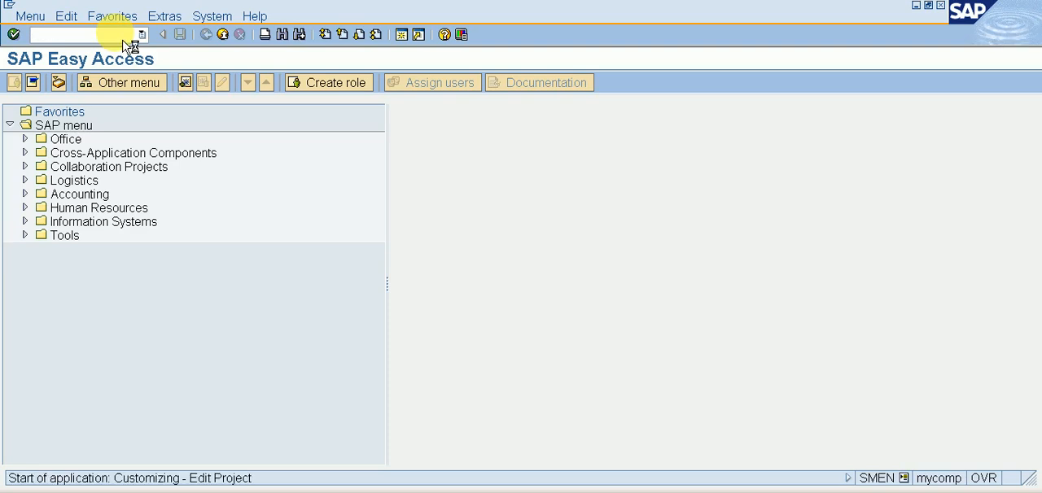
left_click(114, 85)
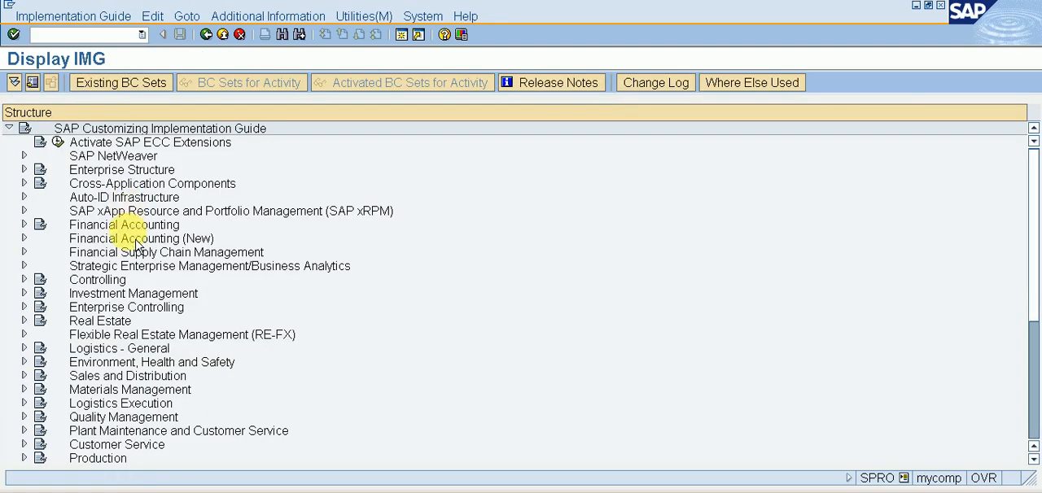
Open Maintain Fiscal Year Variant under Financial Accounting (New), Financial Accounting Global Settings (New), Ledgers, Fiscal Year and Posting Periods
left_click(136, 244)
double_click(137, 244)
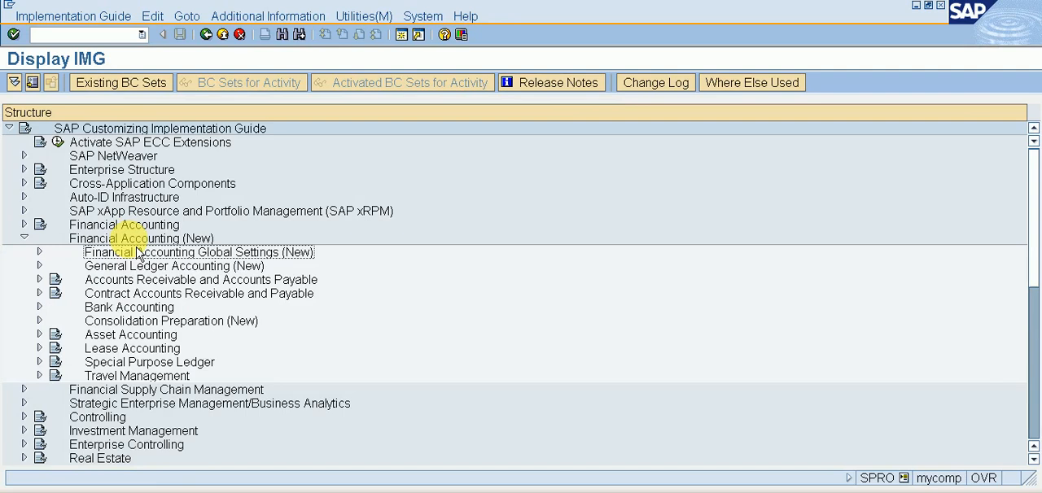
double_click(137, 253)
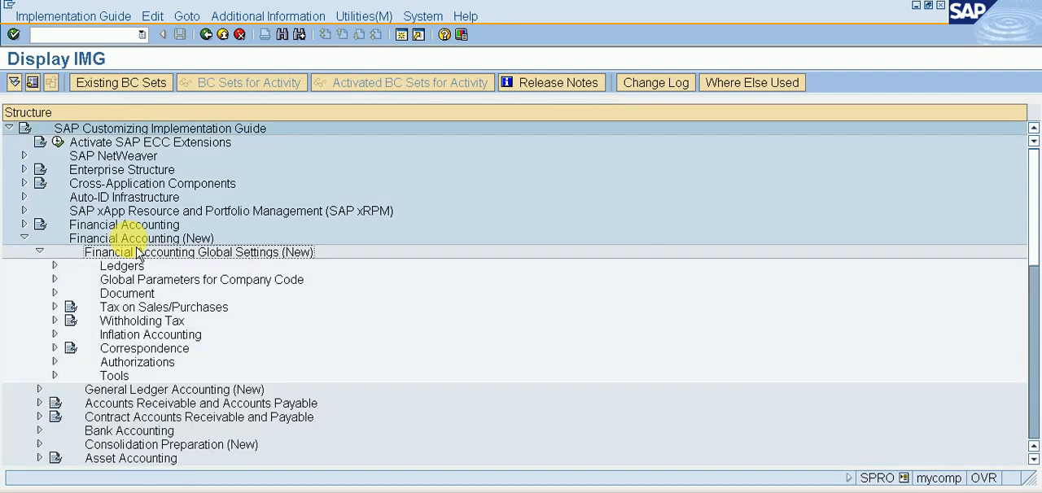
key("Right")
key("Down")
key("Down")
key("Right")
key("Down")
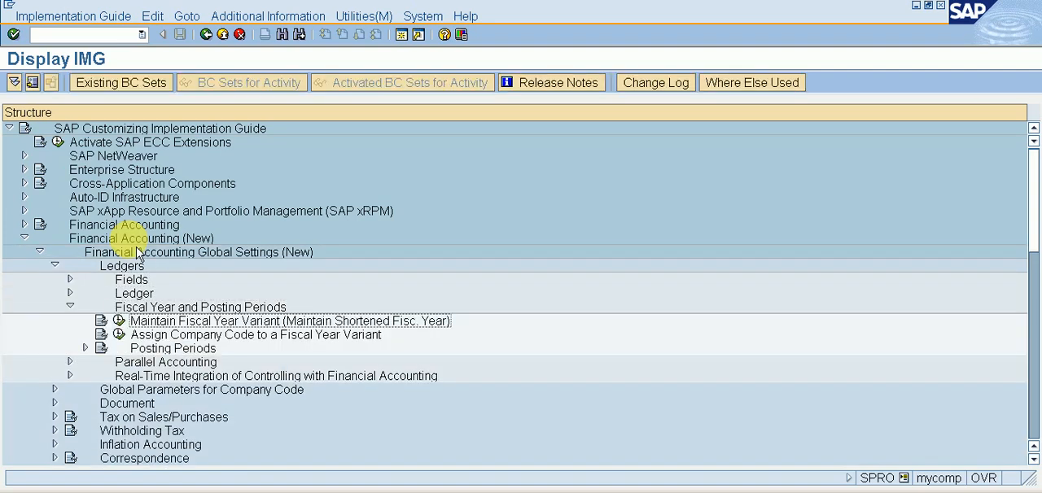
key("Left")
key("Return")
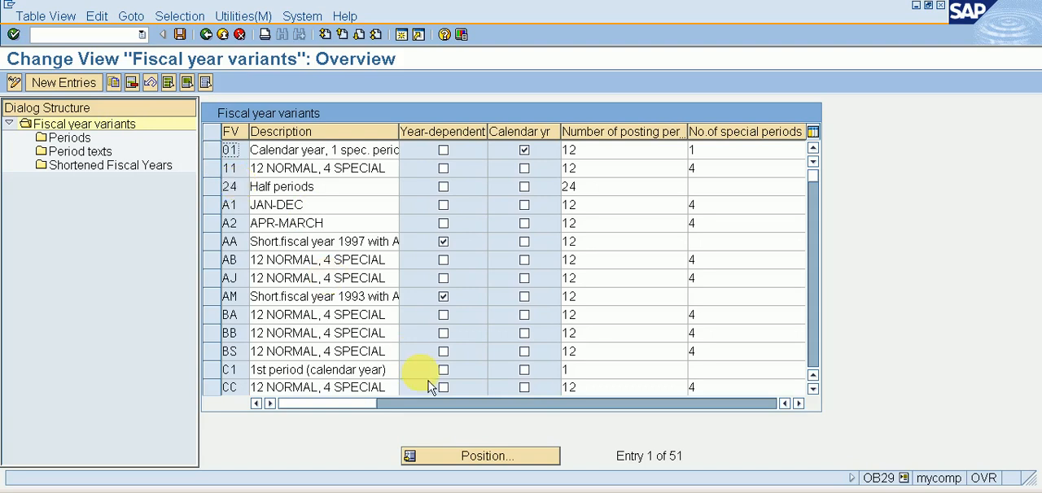
Position the fiscal year variants list at variant K4 and select its description
left_click(442, 458)
type("K4")
key("Return")
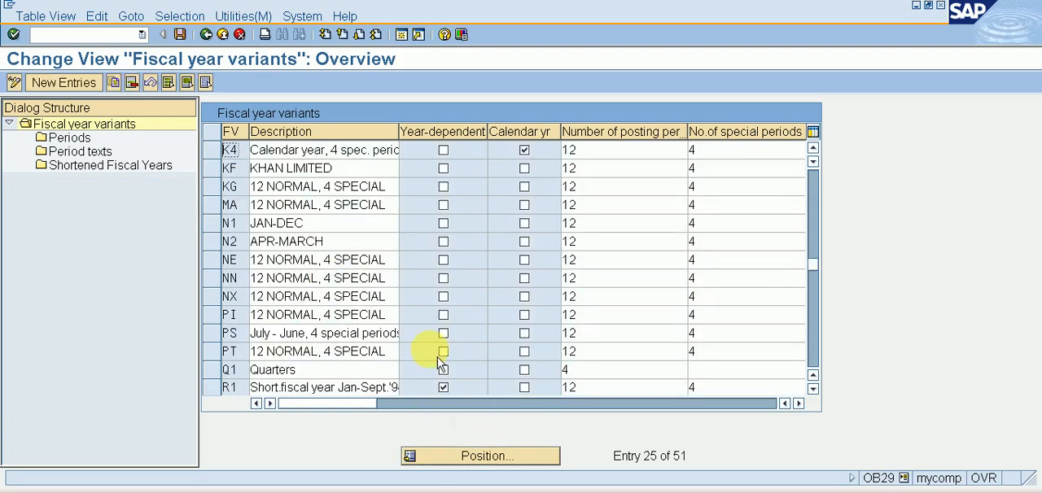
left_click(268, 151)
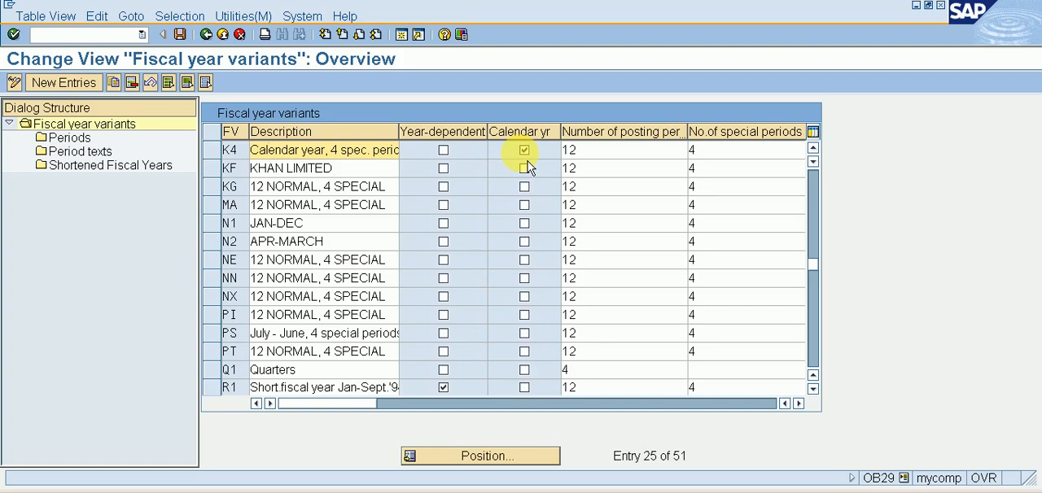
Add a new fiscal year variant YY with the description 12 NORMAL, 4 SPECIAL
left_click(53, 83)
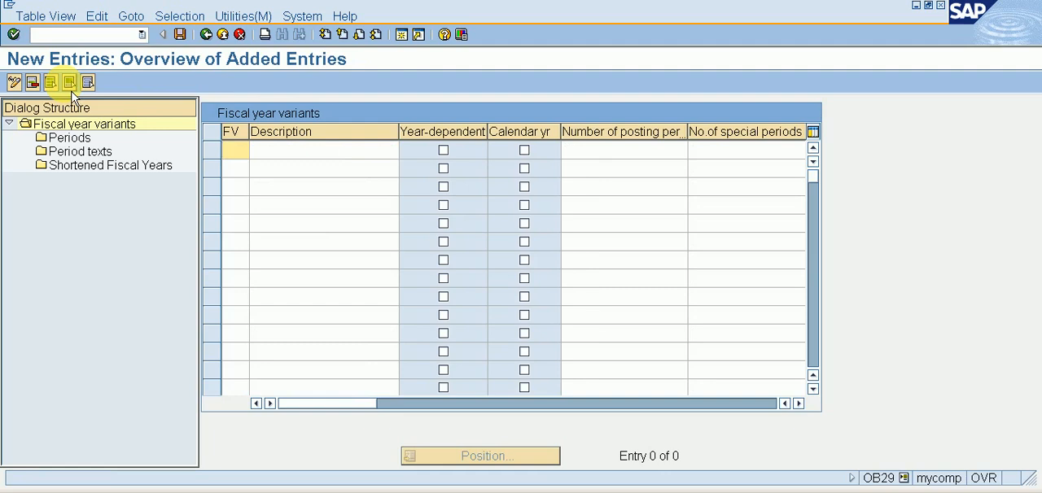
type("YY")
key("Tab")
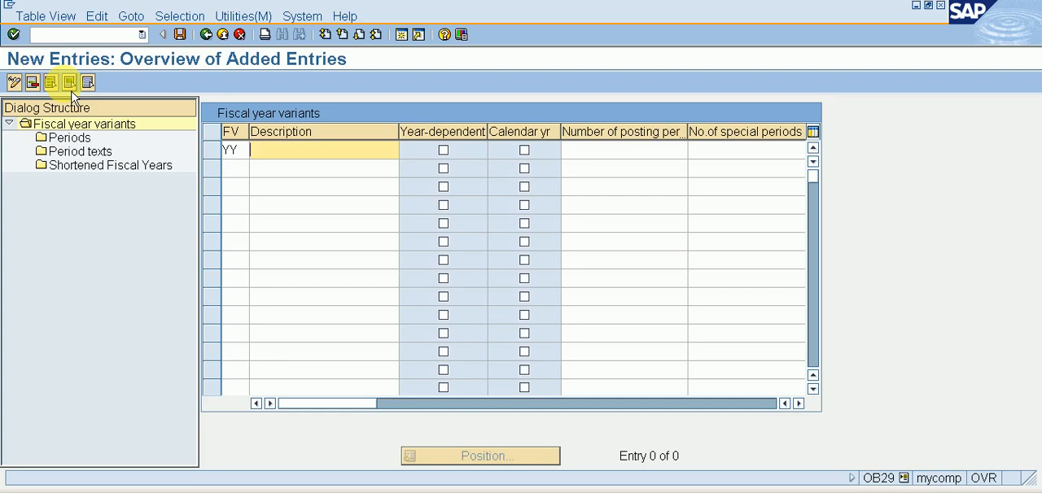
type("4")
key("BackSpace")
type("12")
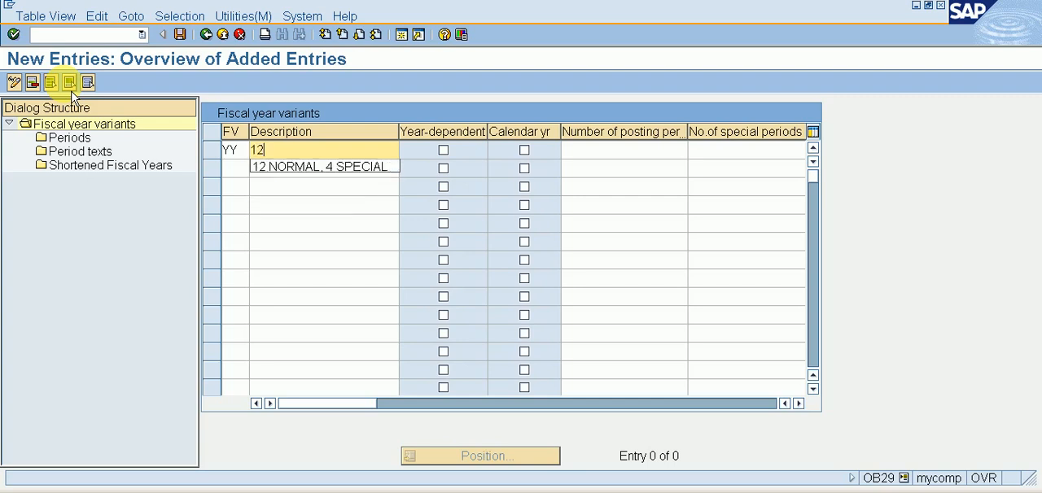
key("Down")
key("Return")
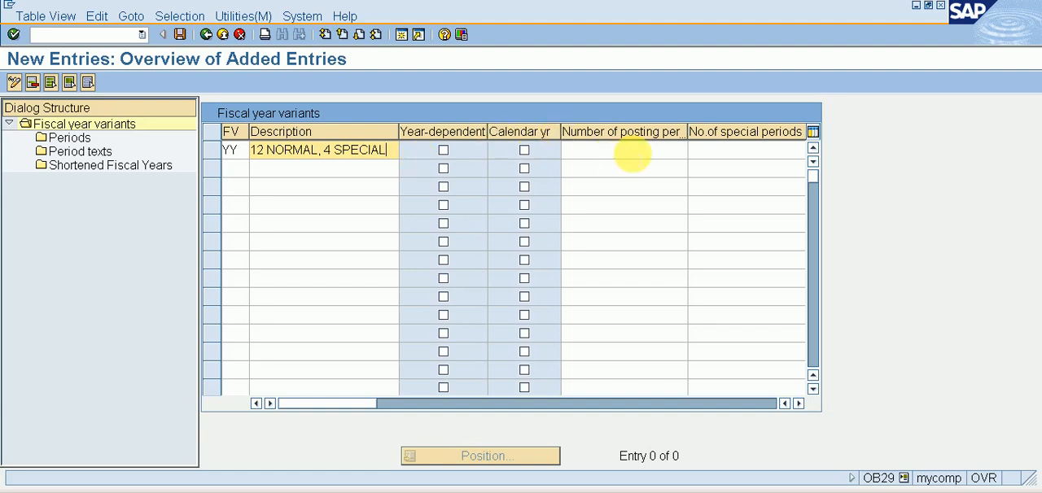
Set variant YY to 12 posting periods and 4 special periods
left_click(631, 150)
type("12")
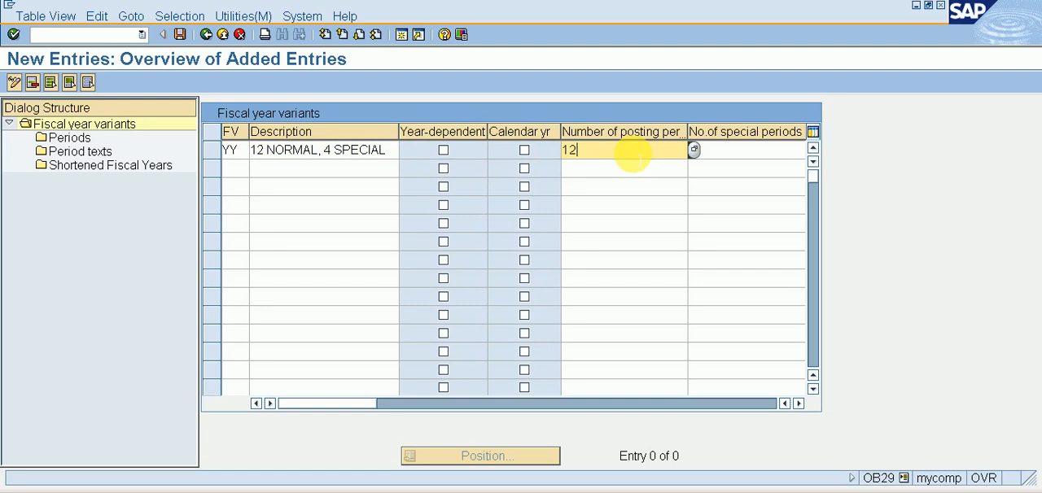
key("Tab")
type("4")
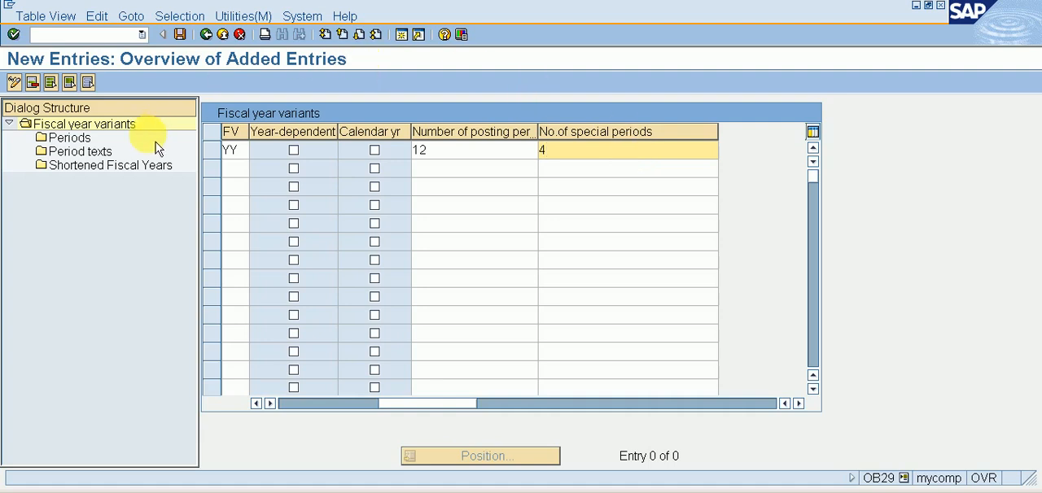
Open the Periods view for variant YY and start new entries in it
double_click(77, 138)
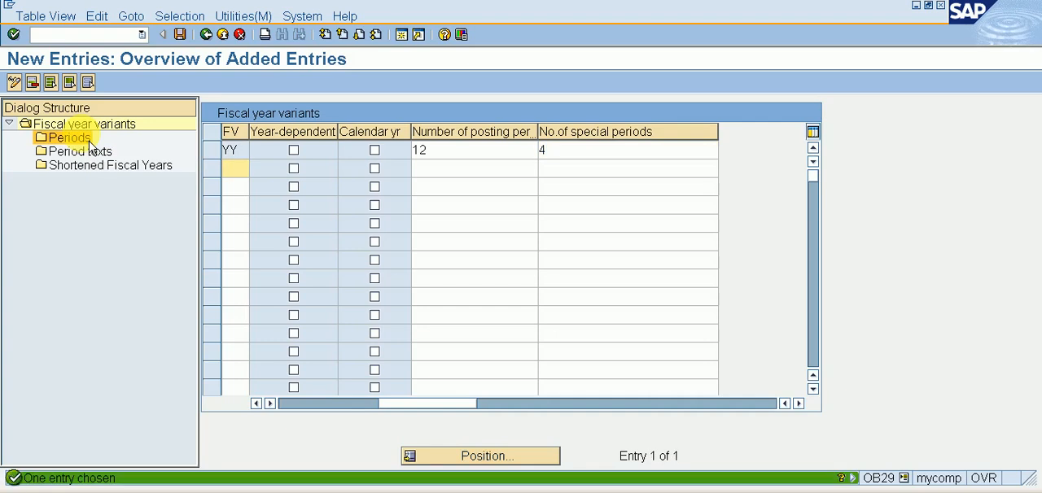
left_click(212, 150)
double_click(78, 138)
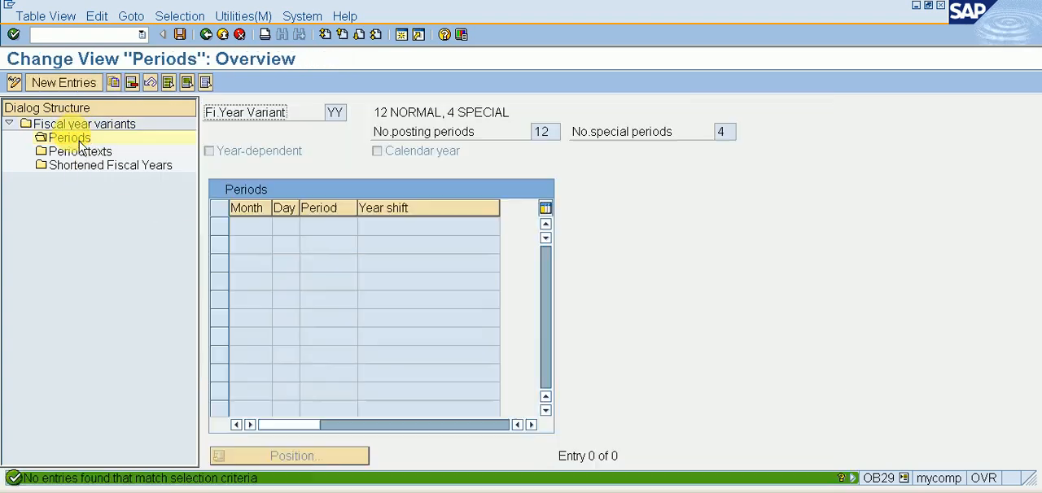
left_click(42, 81)
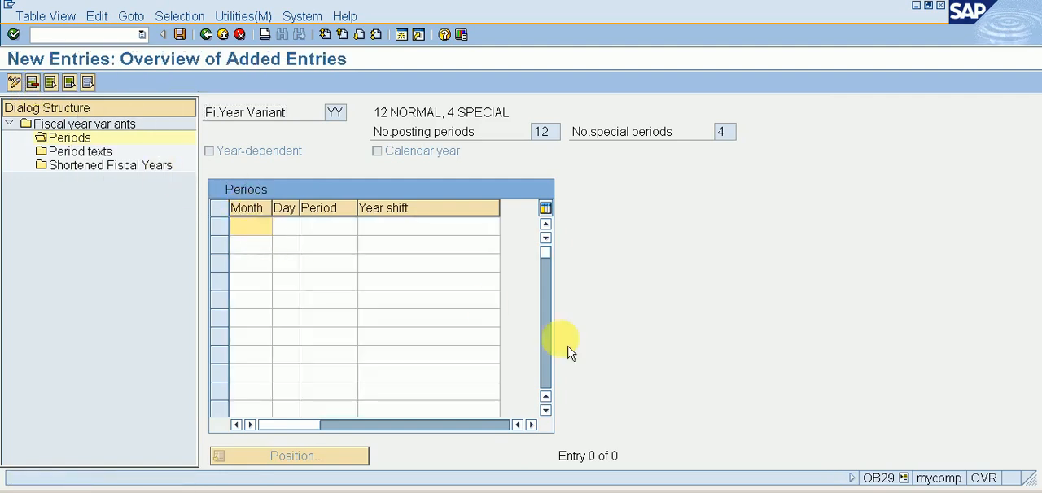
Switch to the Excel worksheet, copy the APRIL-MARCH period values in J12:M23, and return to SAP
key("alt+Tab")
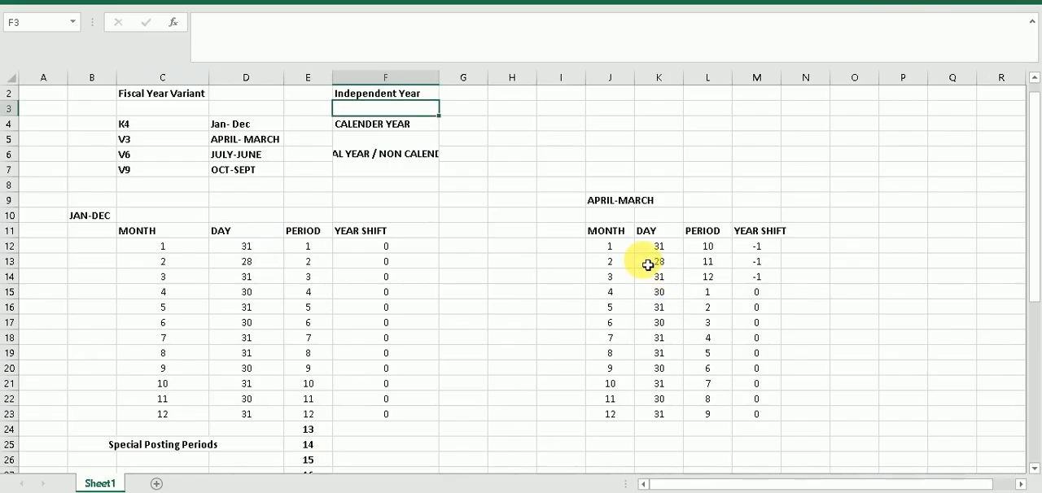
left_click_drag(614, 247, 762, 414)
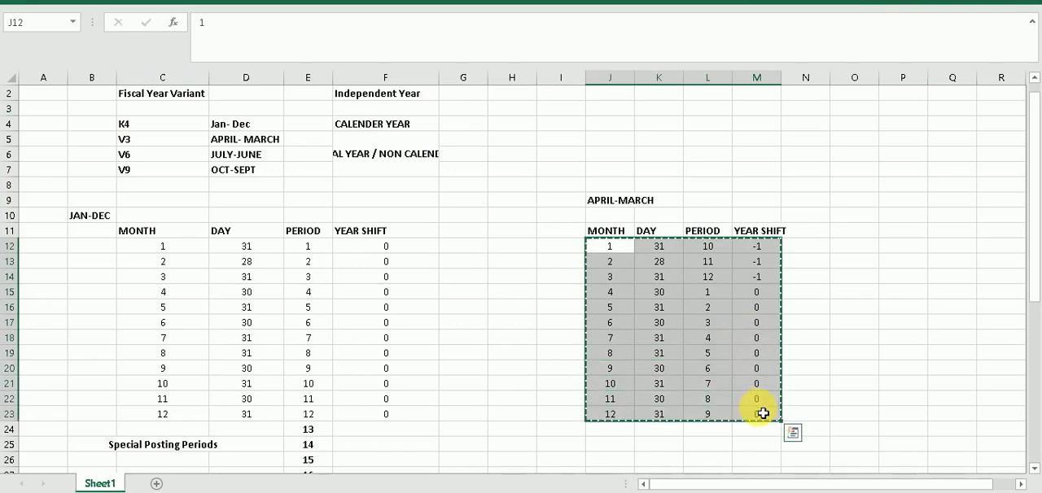
key("ctrl+c")
key("alt+Tab")
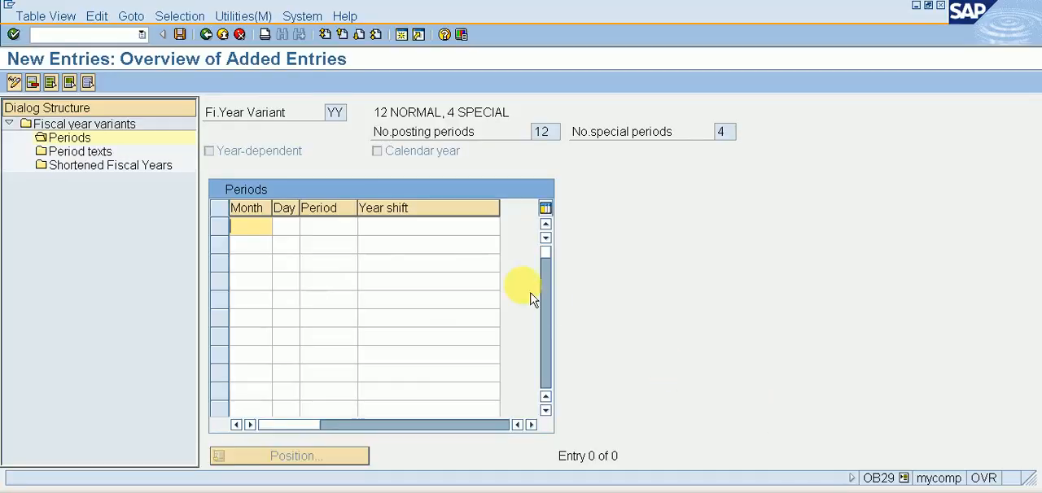
Enter the first period row with month 1, day 31, period 10 and year shift -1
left_click(254, 226)
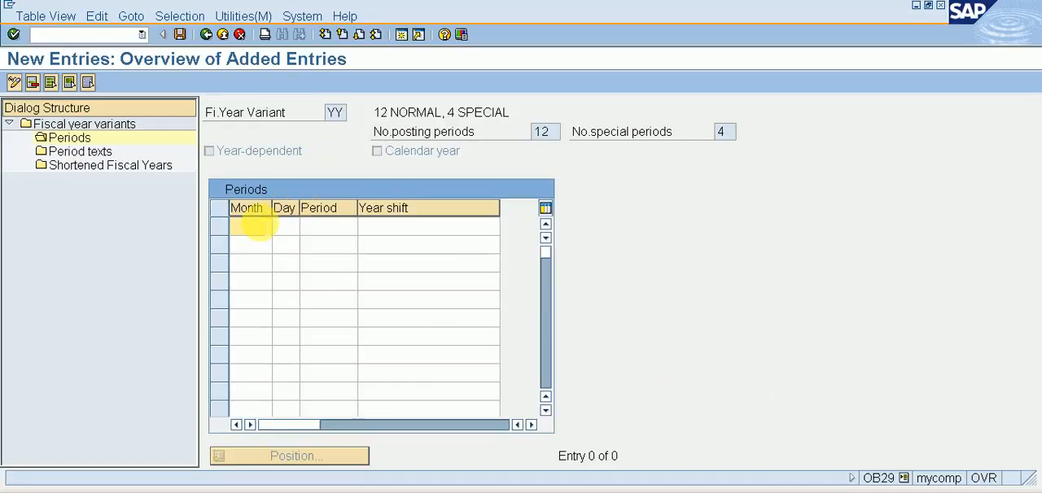
type("1")
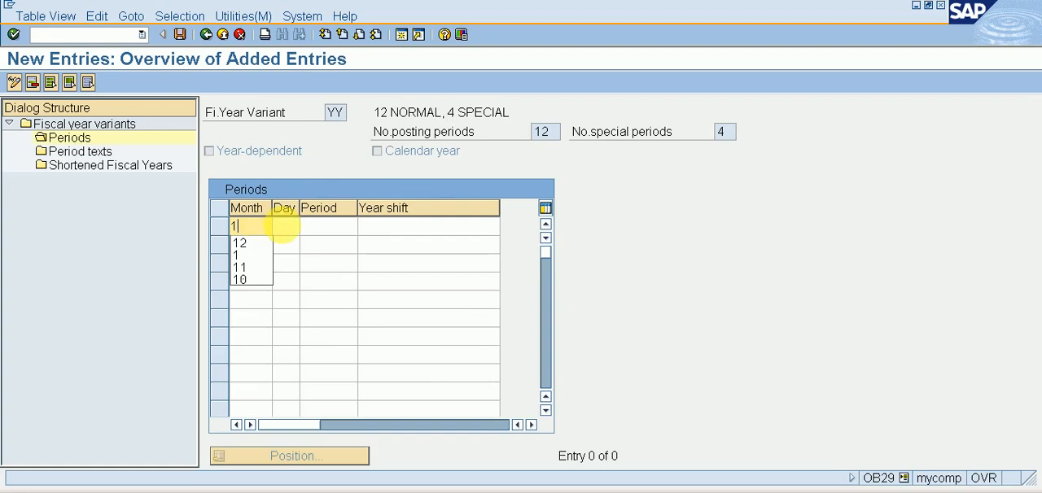
left_click(283, 228)
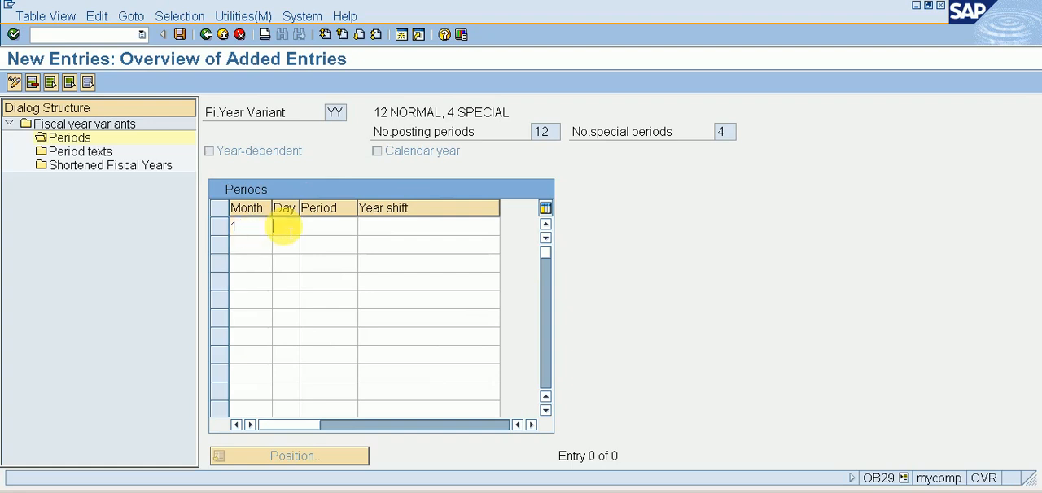
type("3110")
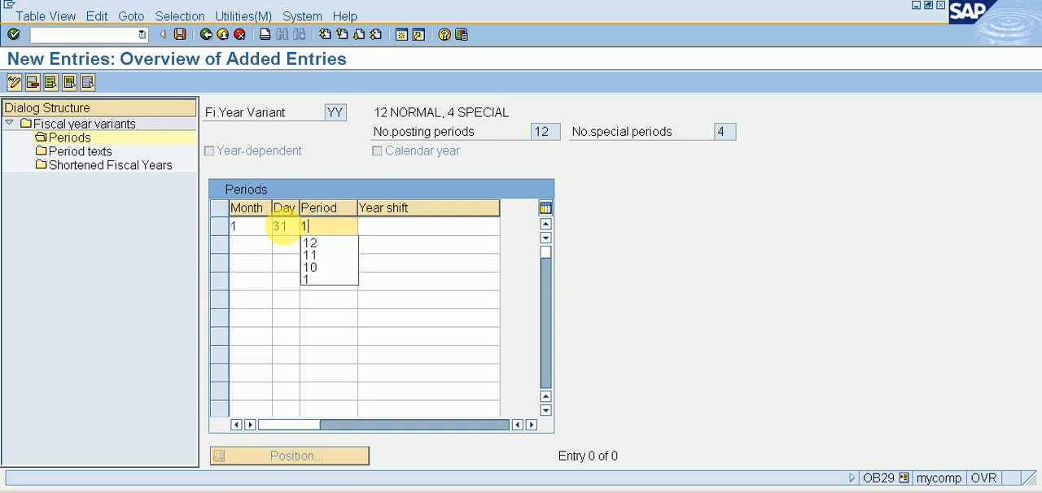
left_click(376, 229)
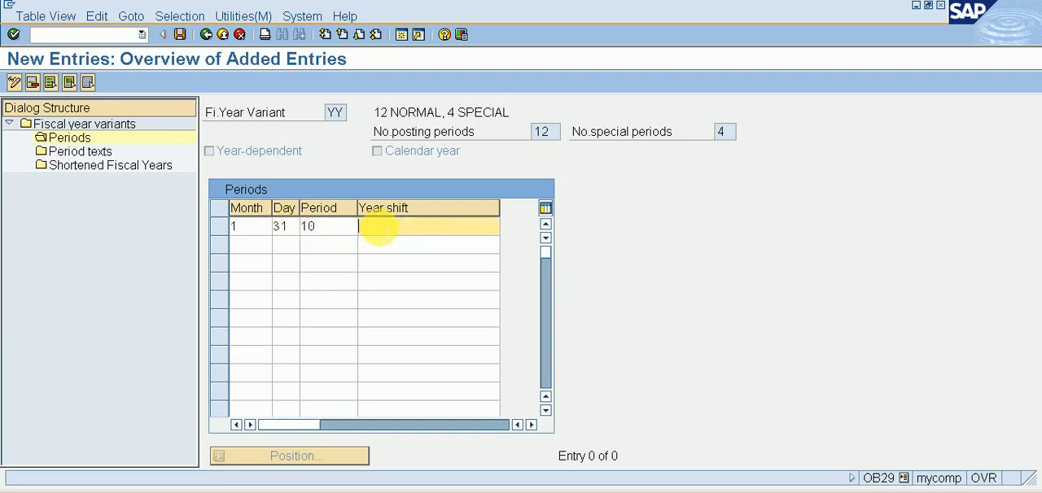
type("-1")
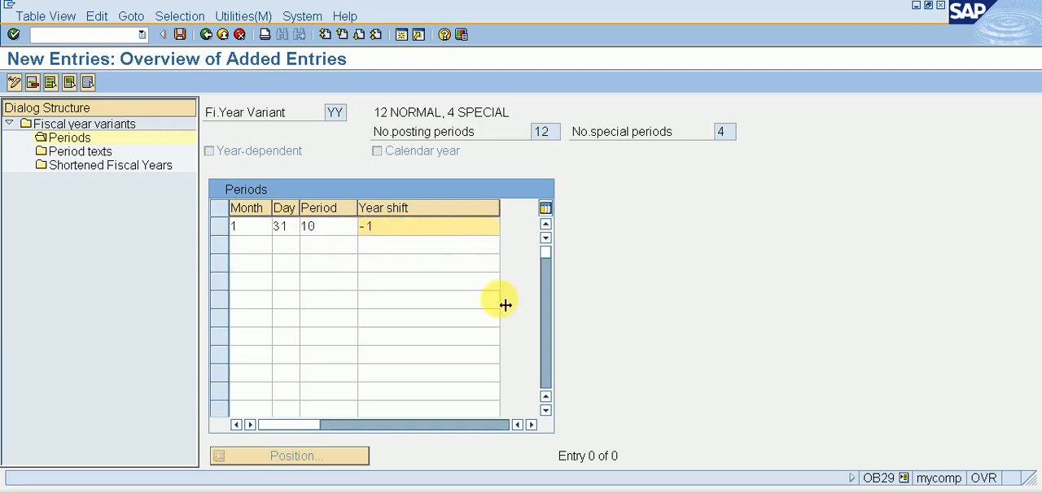
Consult the APRIL-MARCH table in Excel, return to SAP and enter the row month 2, day 28, period 11, year shift -1
key("alt+Tab")
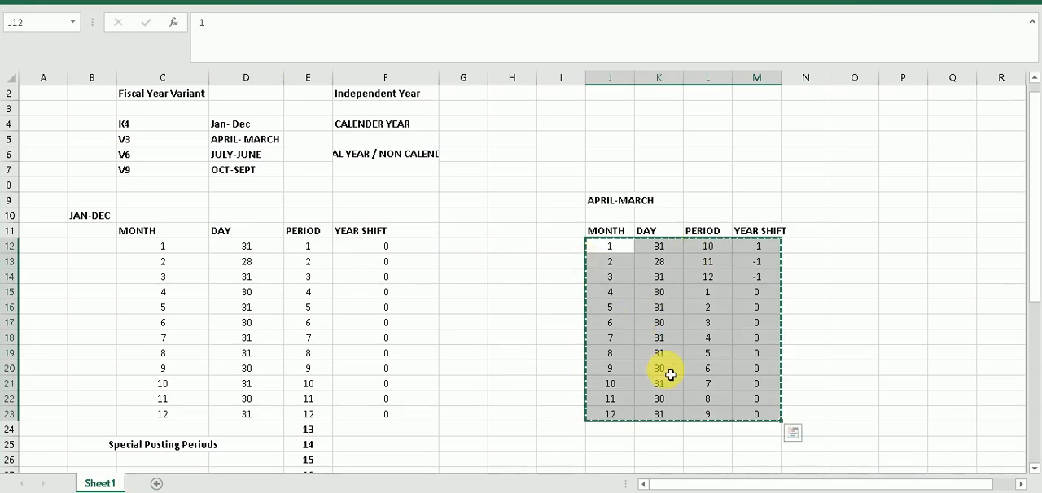
key("alt+Tab")
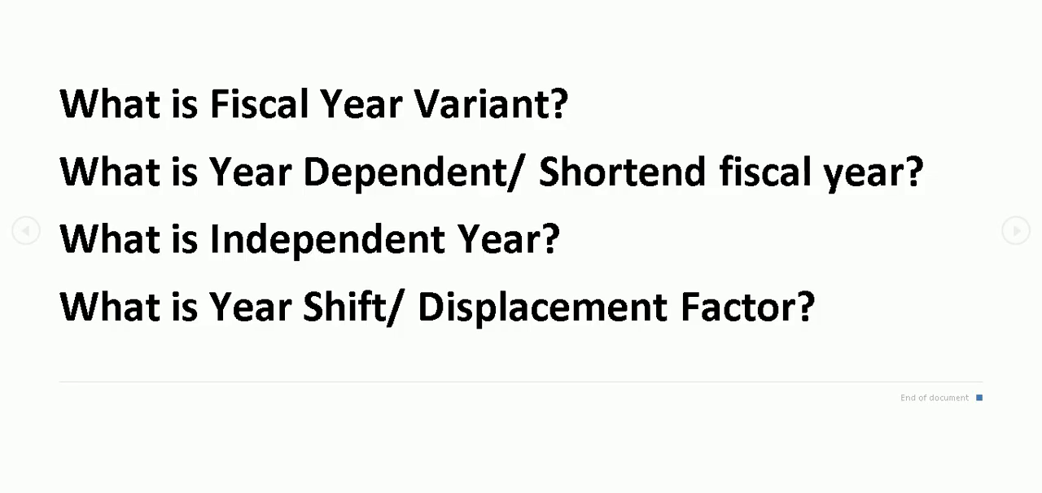
key("alt+Tab")
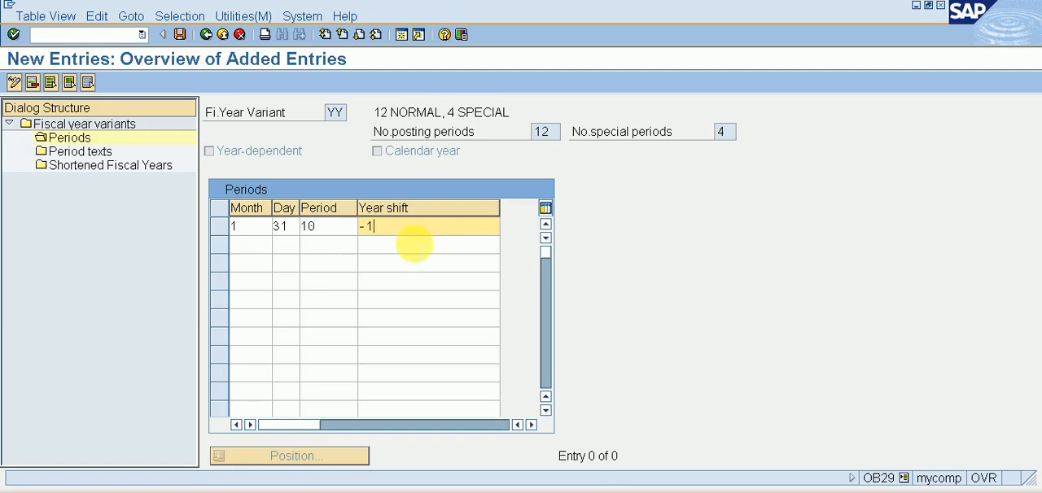
left_click(260, 244)
type("2")
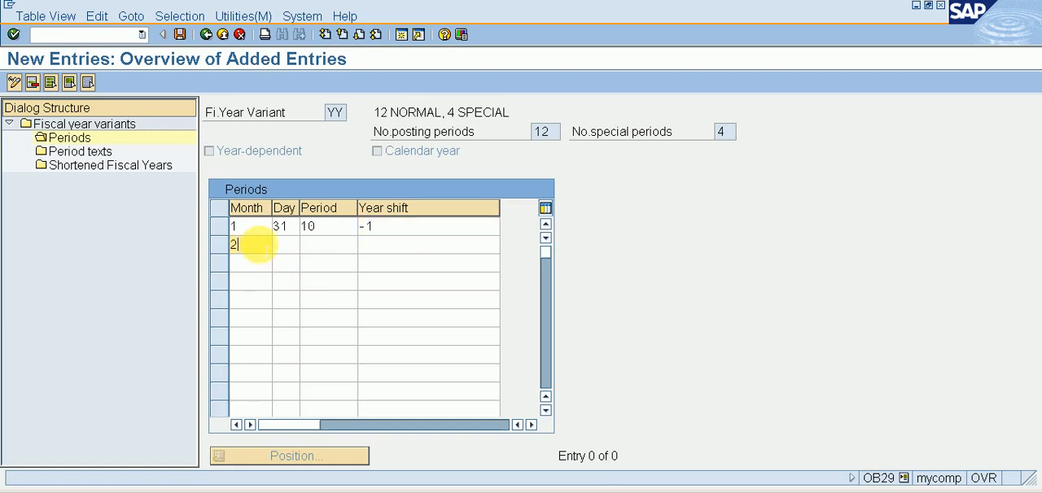
key("Tab")
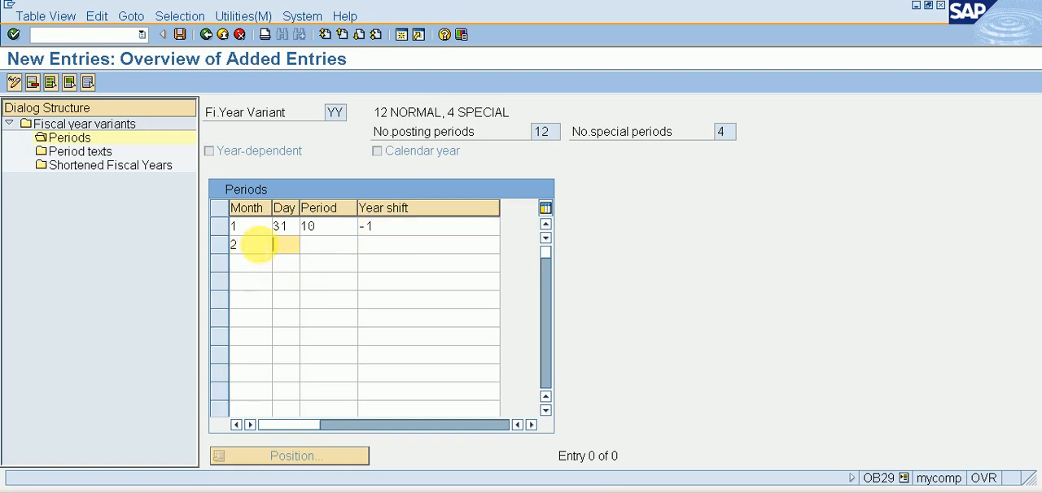
type("28")
key("Tab")
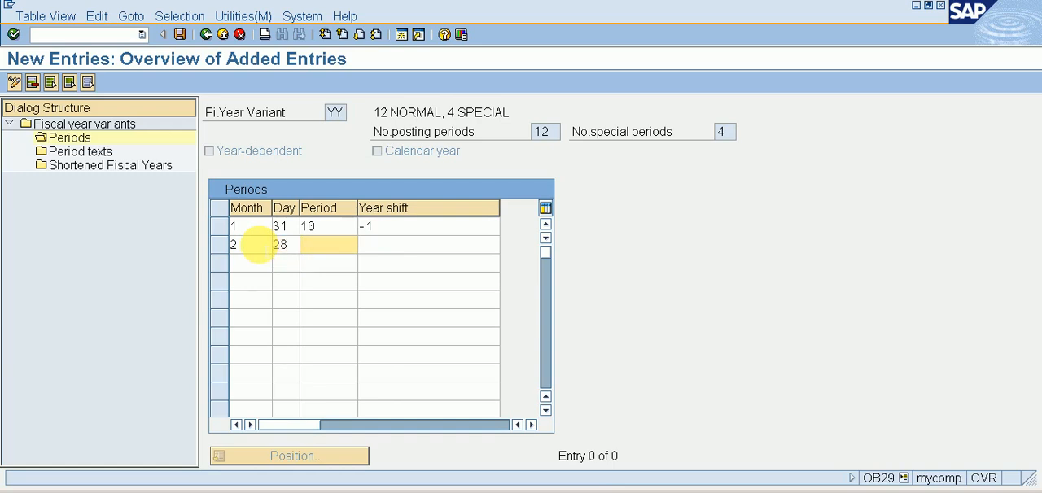
type("11")
key("Tab")
type("-1")
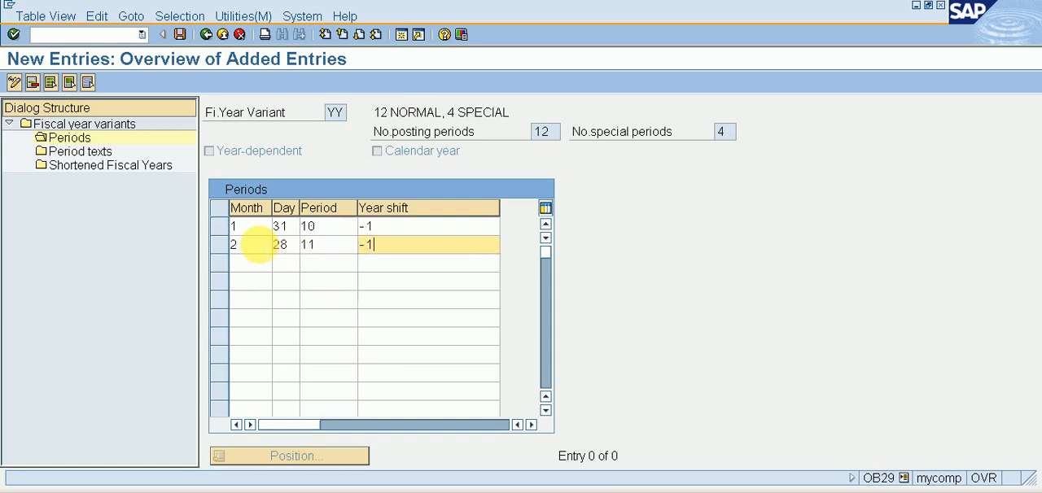
key("Tab")
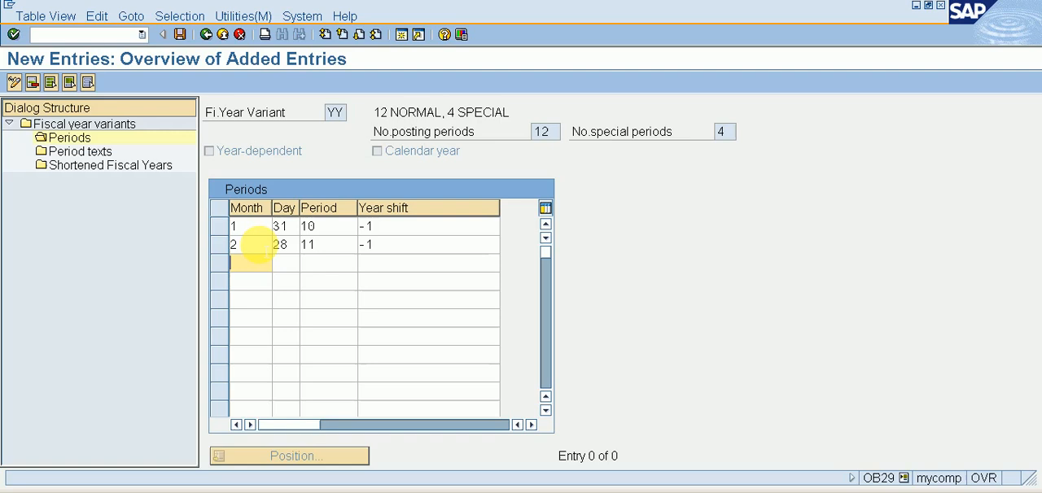
Enter the third period row with month 3, day 31, period 12 and year shift -1
type("3")
key("Tab")
type("31")
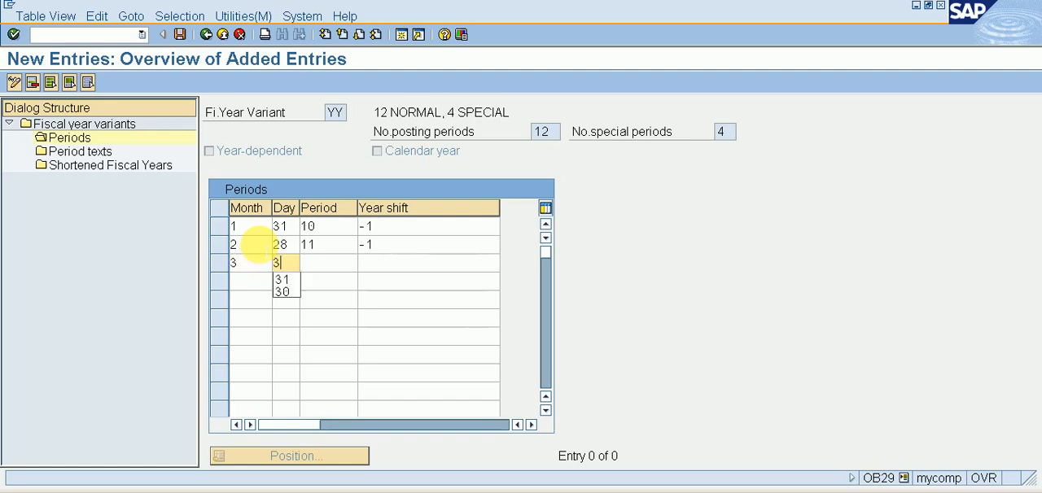
key("Tab")
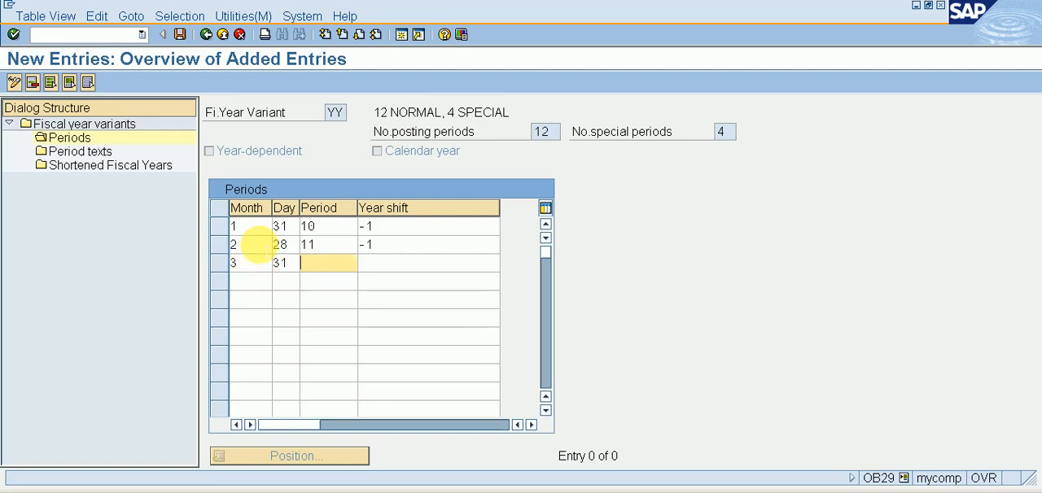
type("12")
key("Tab")
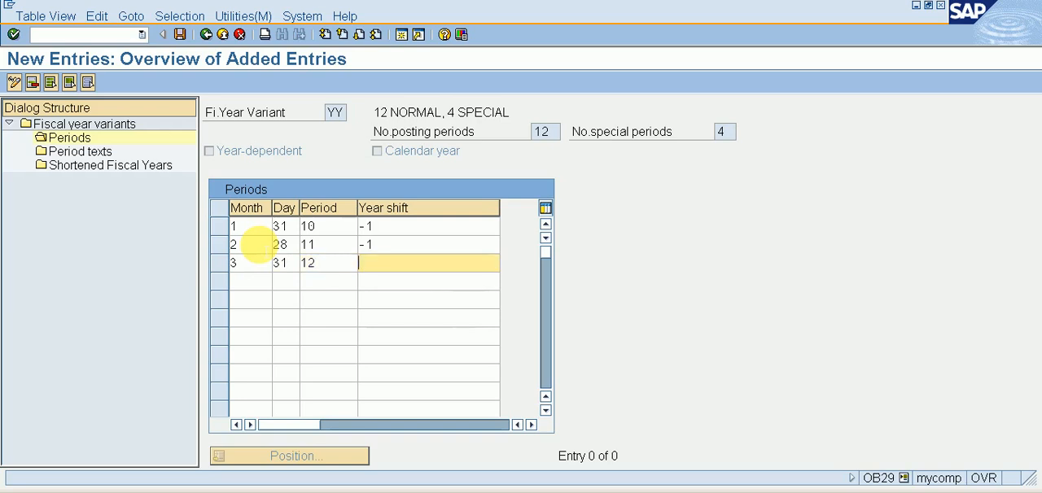
type("-1")
key("Tab")
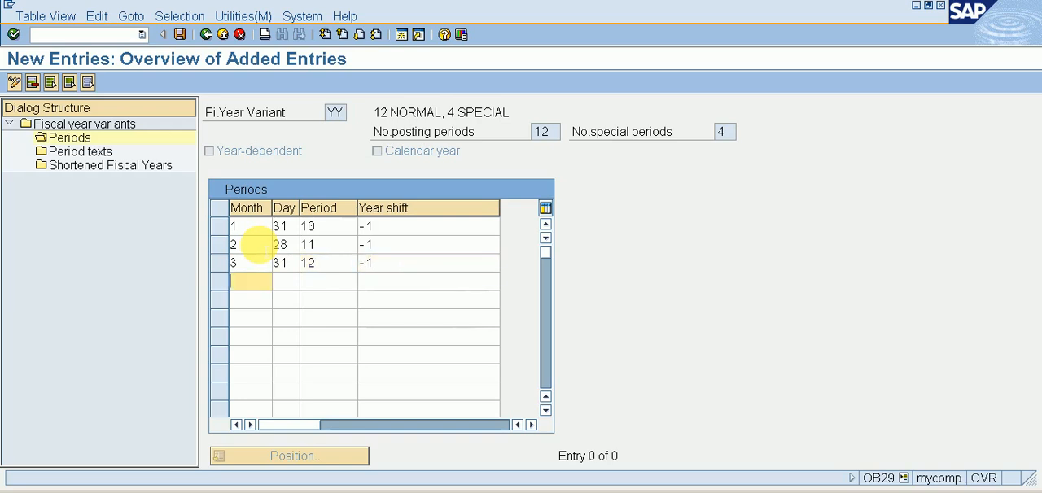
Enter the fourth period row with month 4, day 30, period 1 and year shift 0
type("4")
key("Tab")
type("30")
key("Tab")
type("1")
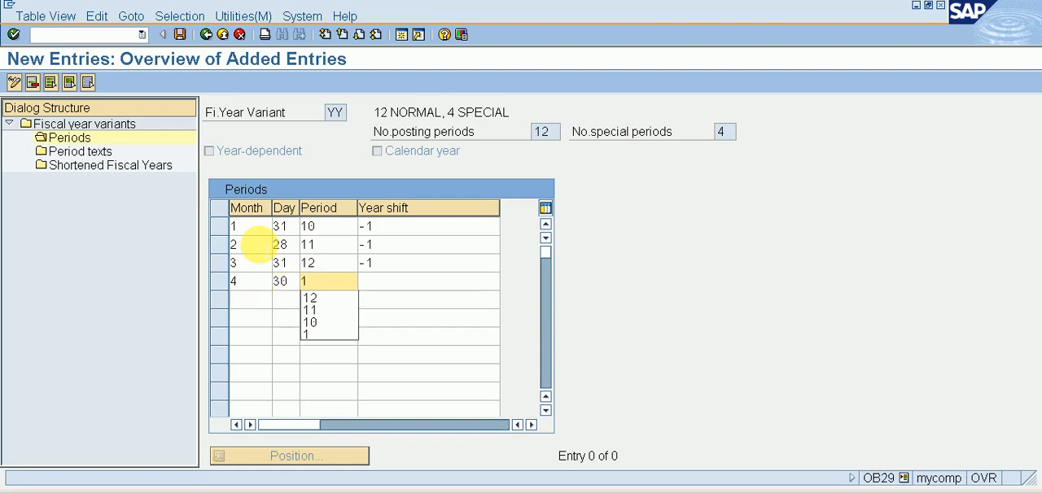
key("Tab")
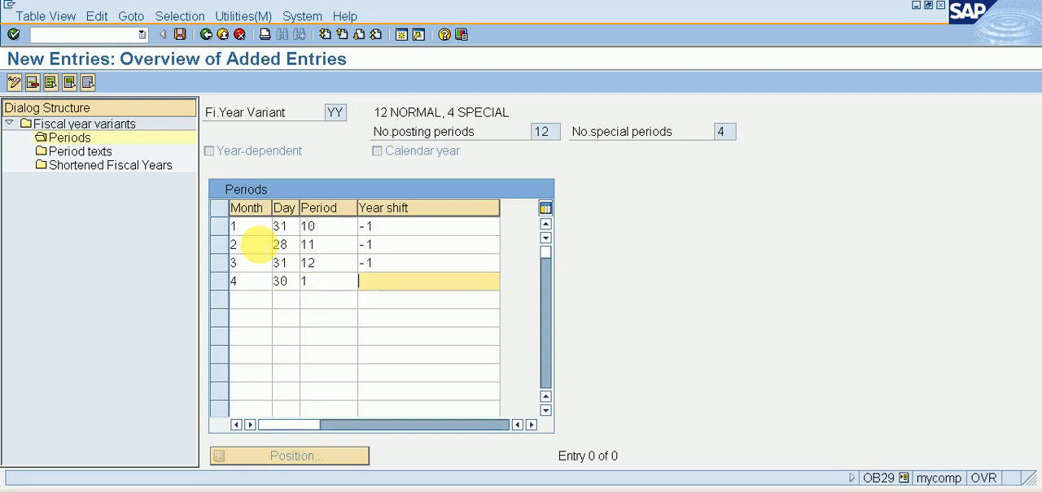
type("0")
key("Tab")
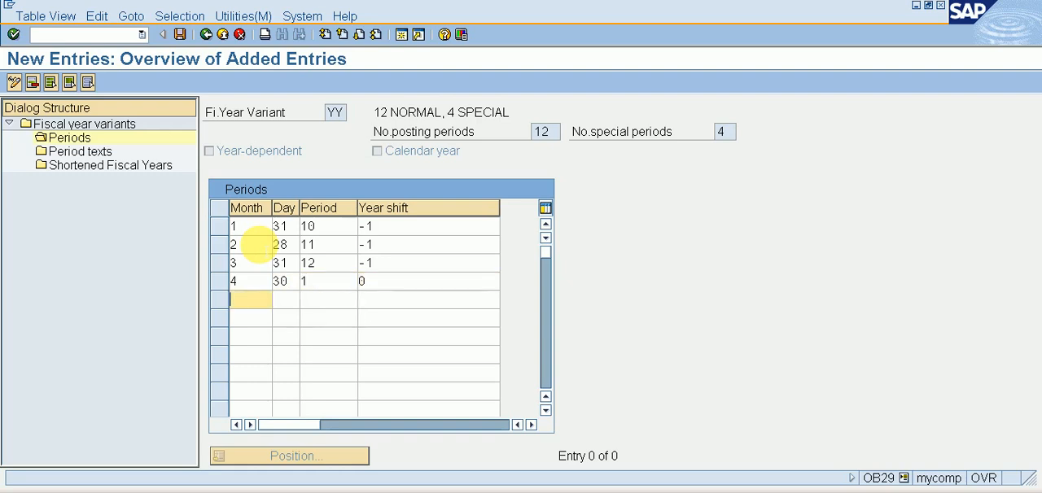
Enter the fifth period row with month 5, day 31, period 2 and year shift 0
type("5")
key("Tab")
type("31")
key("Tab")
type("2")
key("Tab")
type("0")
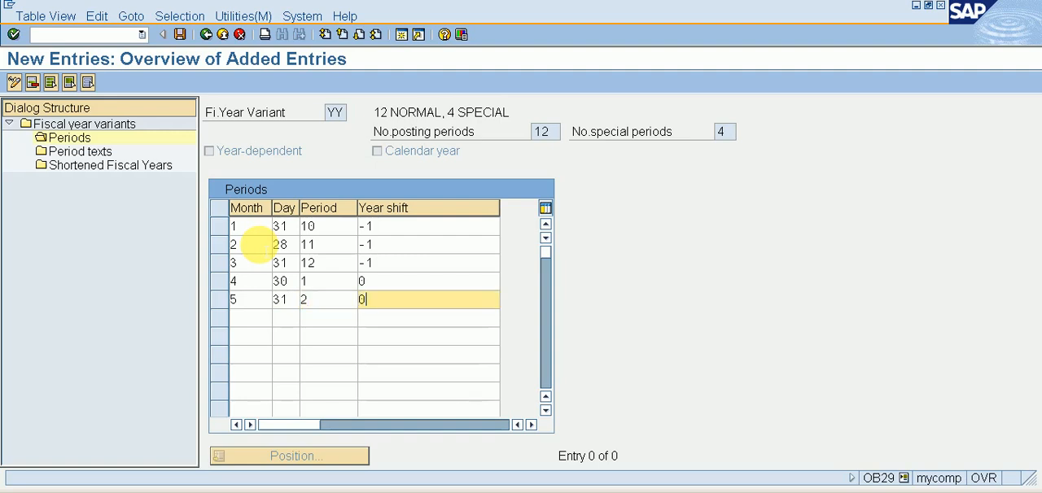
key("Tab")
Enter the sixth period row with month 6, day 30, period 3 and year shift 0
type("6")
key("Tab")
type("30")
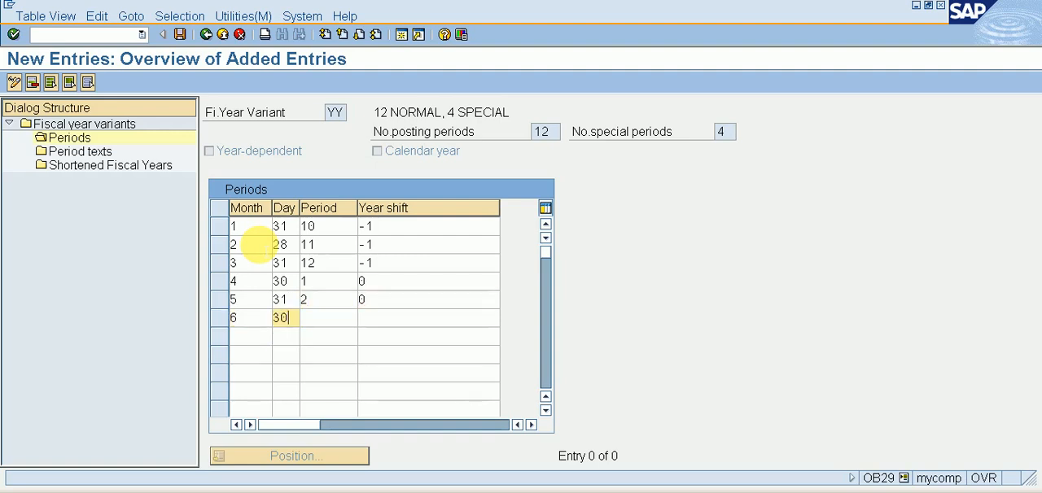
key("Tab")
type("3")
key("Tab")
type("0")
key("Tab")
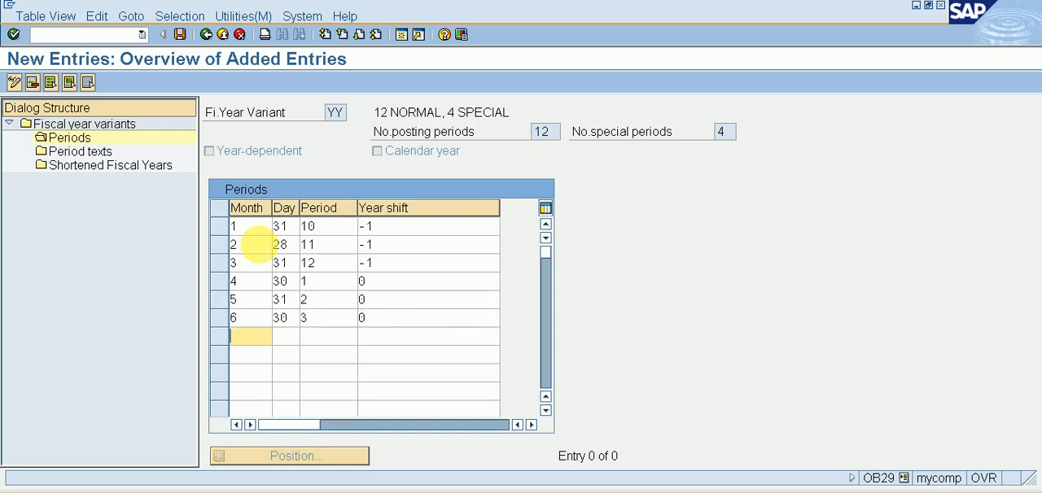
Enter the seventh period row with month 7, day 31, period 4 and year shift 0
type("7")
key("Tab")
type("31")
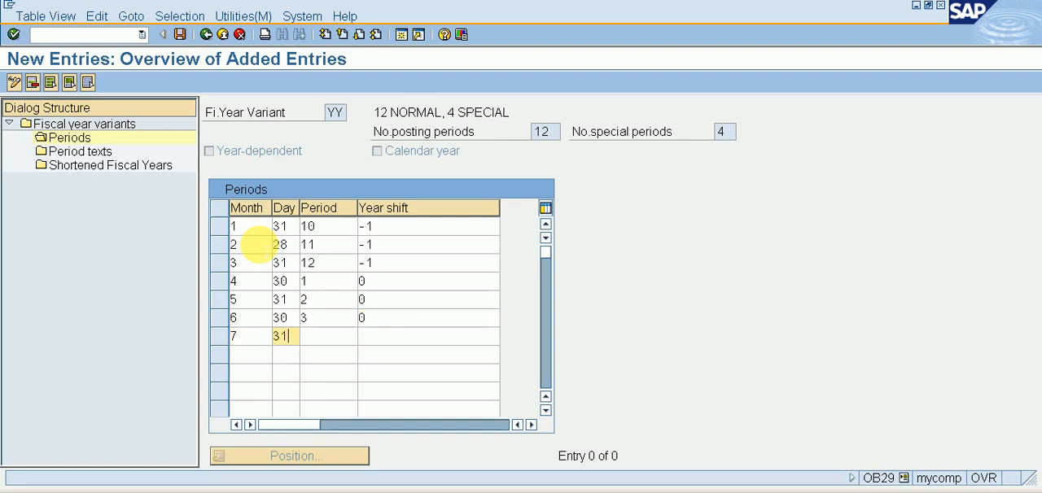
key("Tab")
type("4")
key("Tab")
type("0")
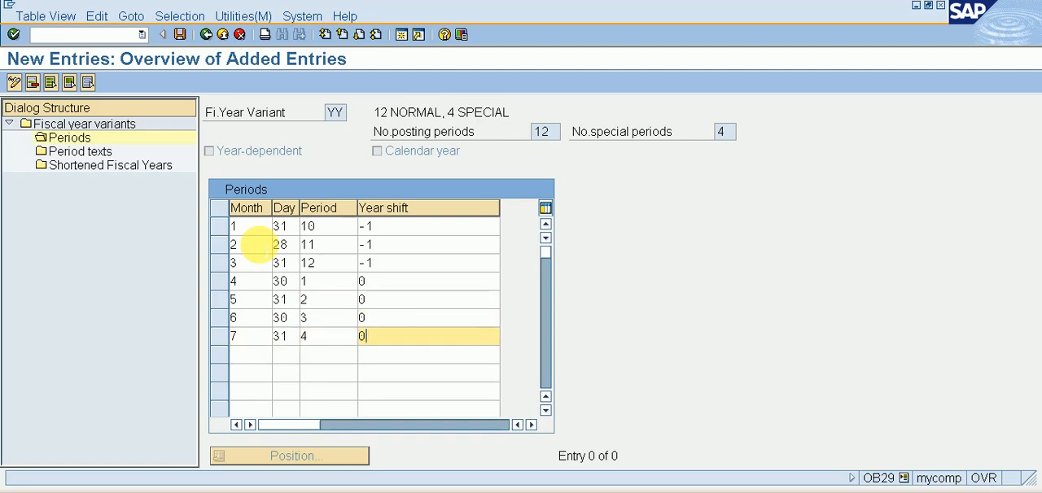
key("Tab")
Enter the eighth period row with month 8, day 31, period 5 and year shift 0
type("8")
key("Tab")
type("31")
key("Tab")
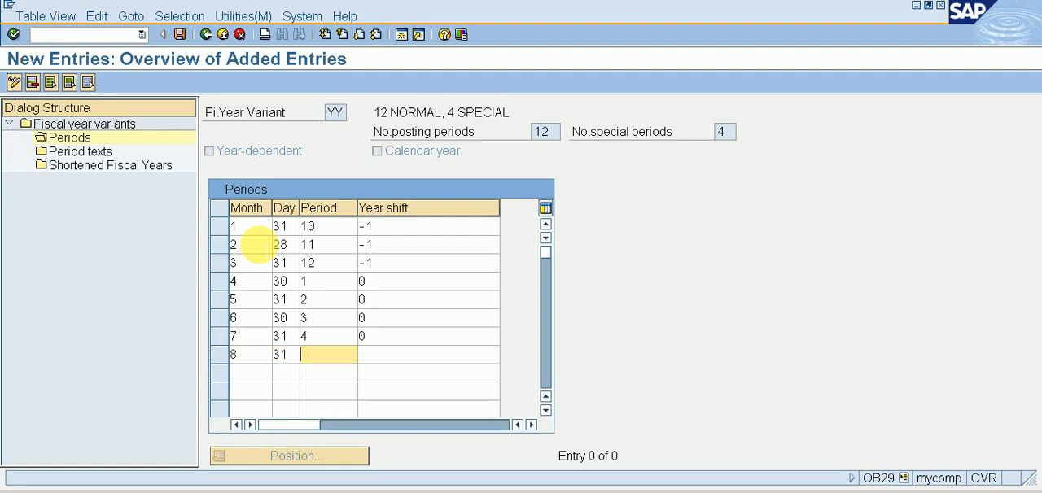
type("5")
key("Tab")
type("0")
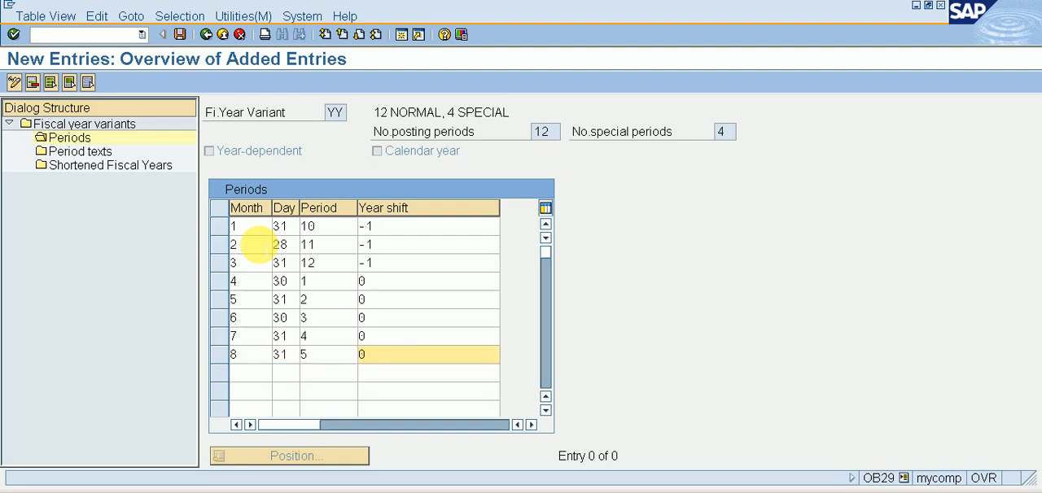
key("Tab")
Enter the ninth period row with month 9, day 30, period 6 and year shift 0
type("9")
key("Tab")
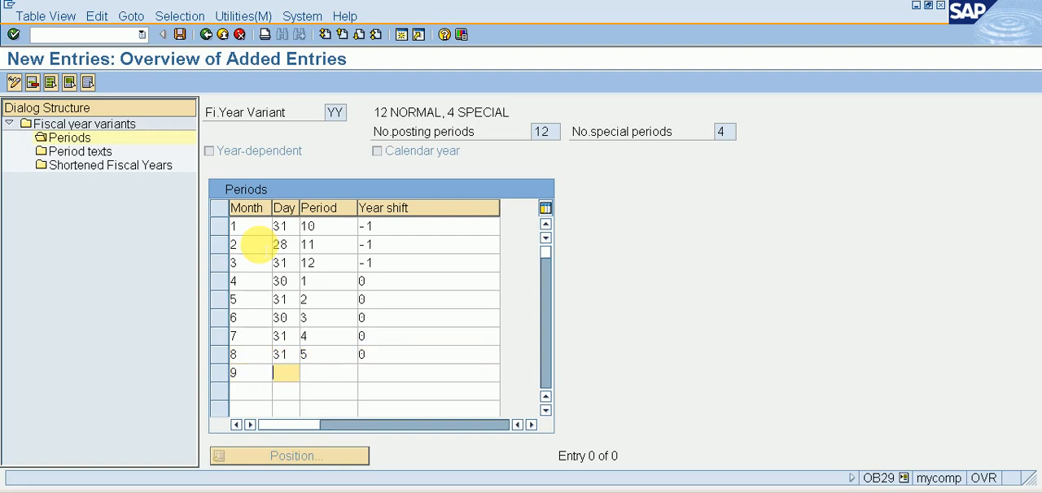
type("30")
key("Tab")
type("6")
key("Tab")
type("0")
key("Tab")
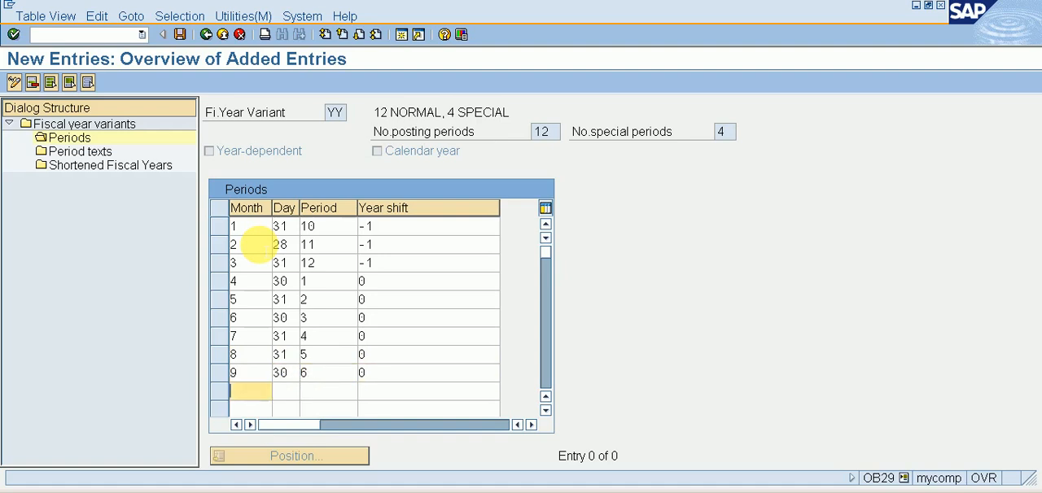
Enter the tenth period row with month 10, day 31, period 7 and year shift 0
type("10")
key("Tab")
type("31")
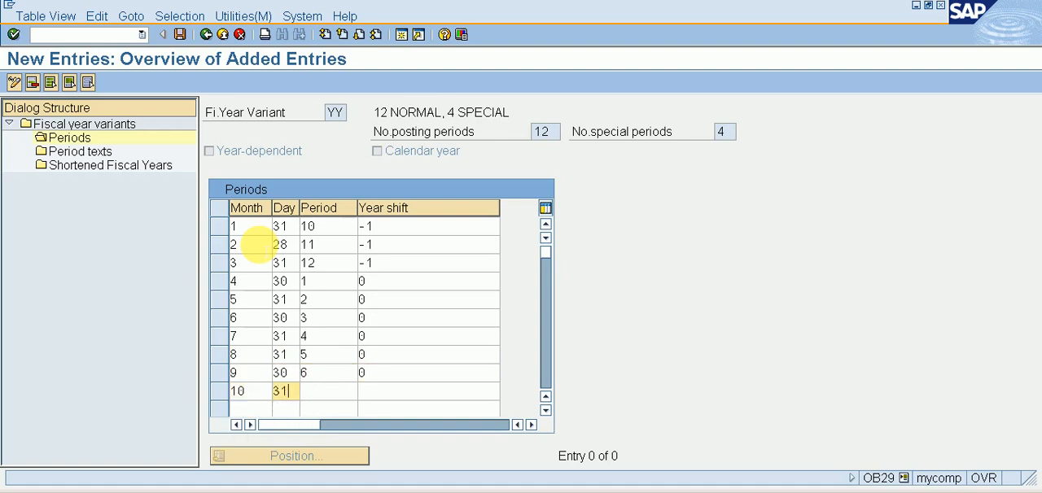
key("Tab")
type("7")
key("Tab")
type("0")
key("Tab")
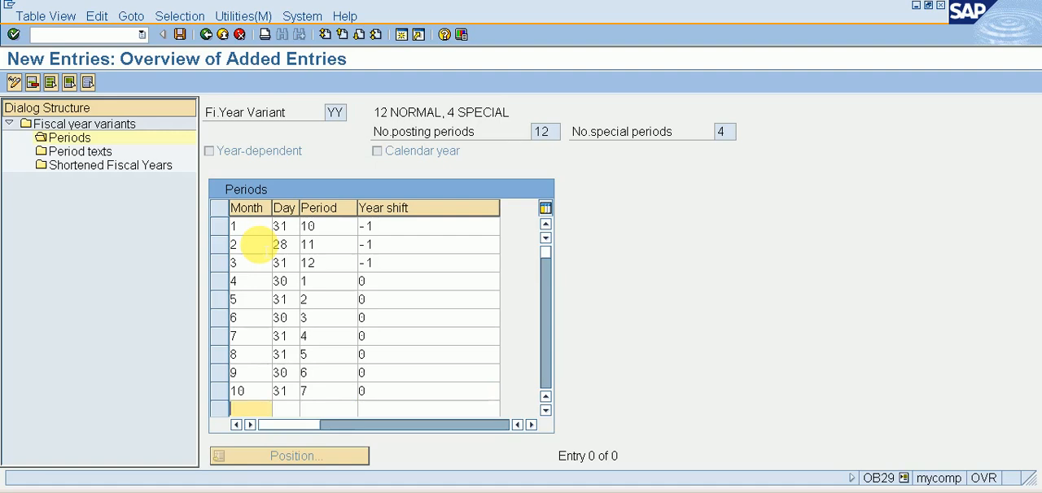
Enter the eleventh period row with month 11, day 30, period 8 and year shift 0, and confirm the rows
type("11")
key("Tab")
type("30")
key("Tab")
type("8")
key("Tab")
type("0")
key("Return")
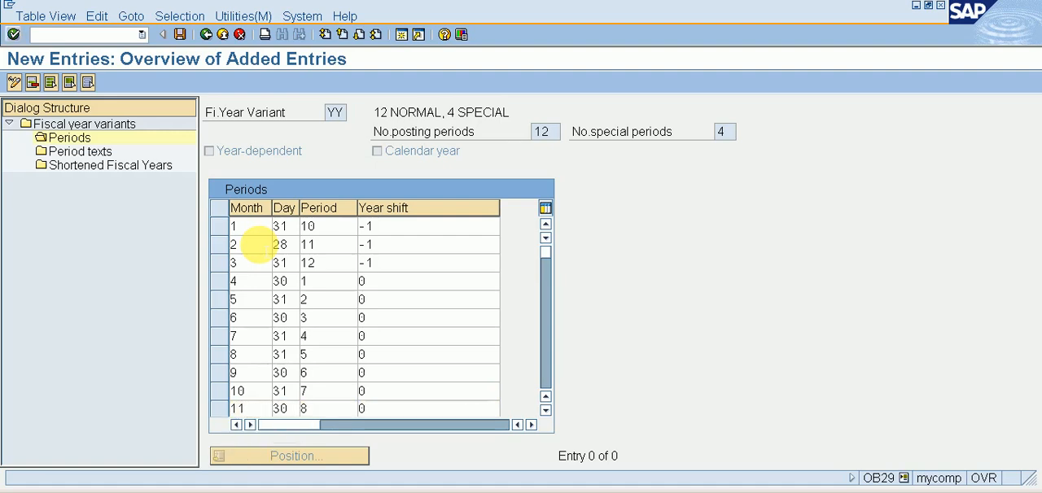
Enter the twelfth period row with month 12, day 31, period 9 and year shift 0
left_click(545, 409)
left_click(545, 409)
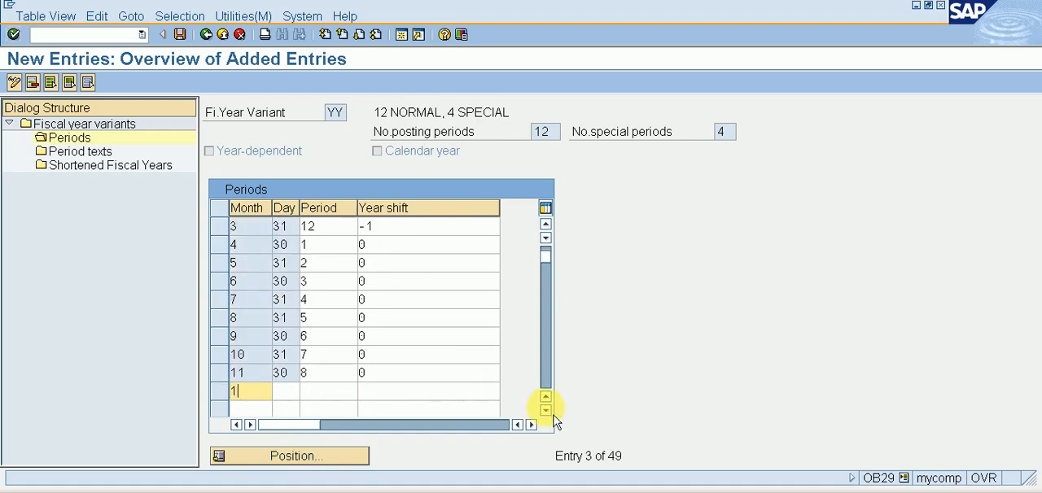
type("12")
key("Tab")
type("31")
key("Tab")
type("9")
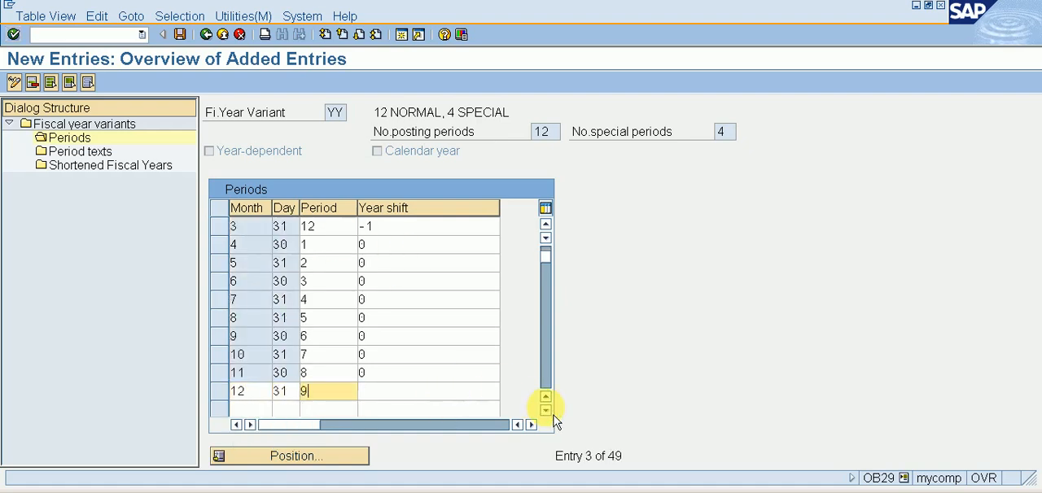
key("Tab")
type("0")
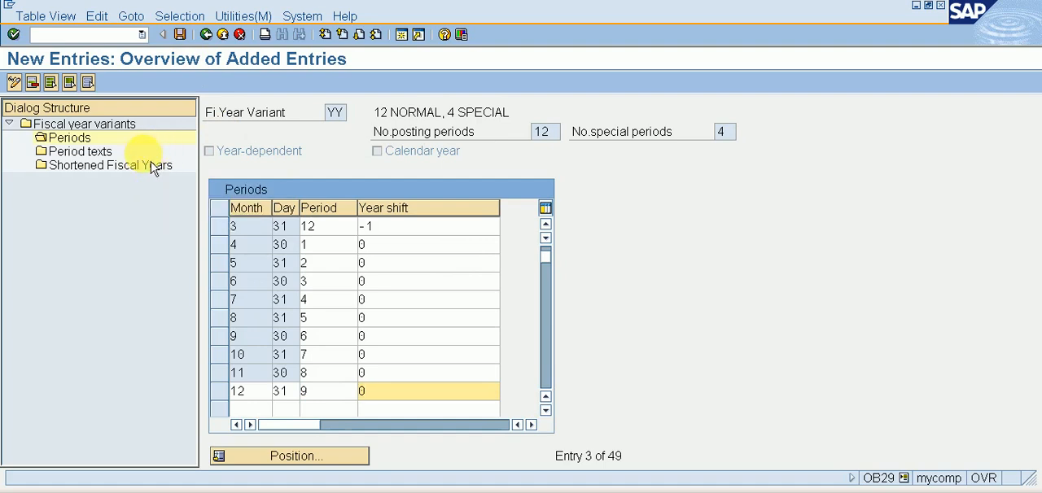
Check the period texts of variant YY, return to its periods and save the entries
double_click(97, 152)
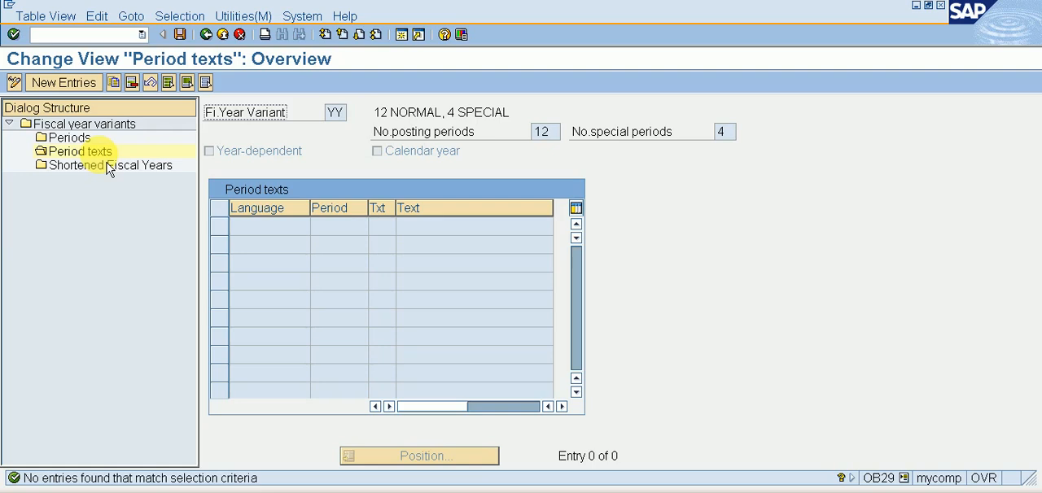
double_click(69, 138)
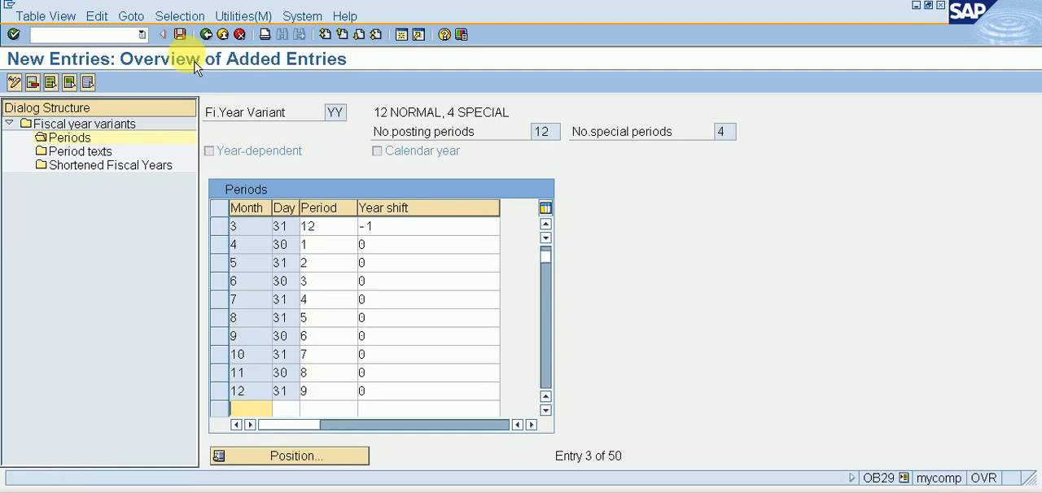
left_click(180, 35)
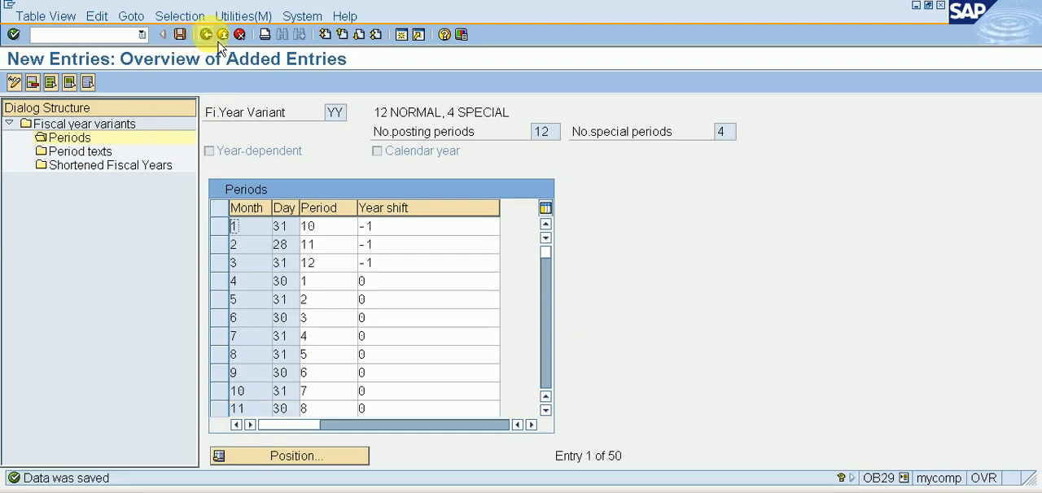
Go back to the implementation guide and open the activity Assign Company Code to a Fiscal Year Variant
left_click(214, 39)
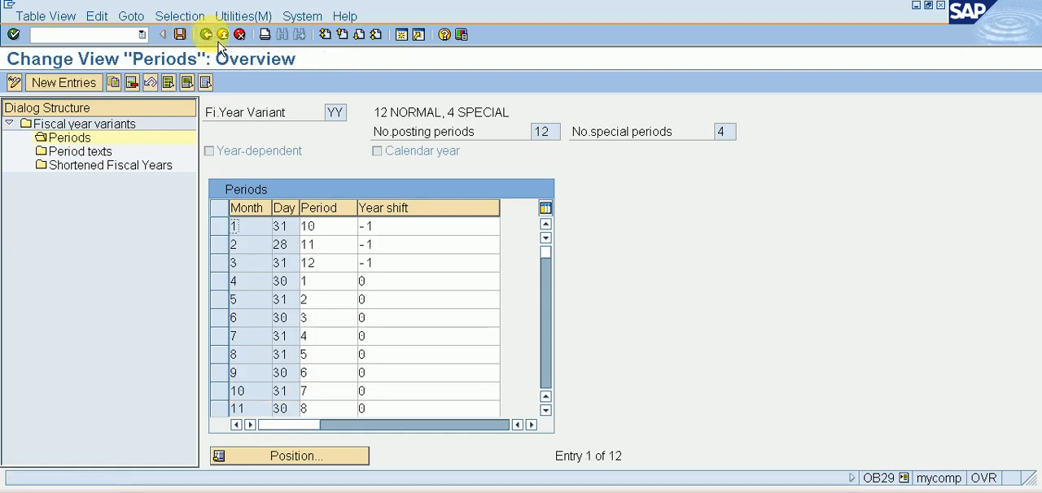
left_click(218, 40)
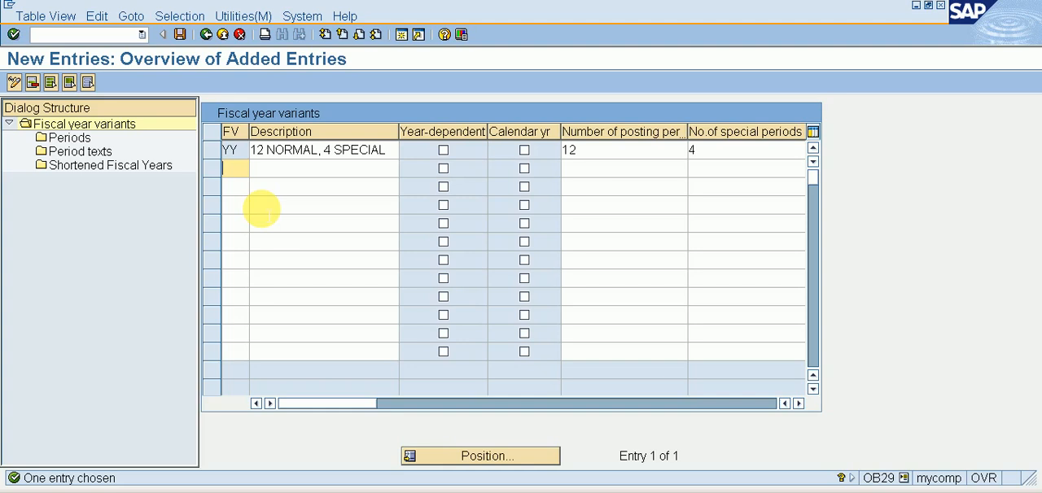
left_click(206, 34)
left_click(206, 35)
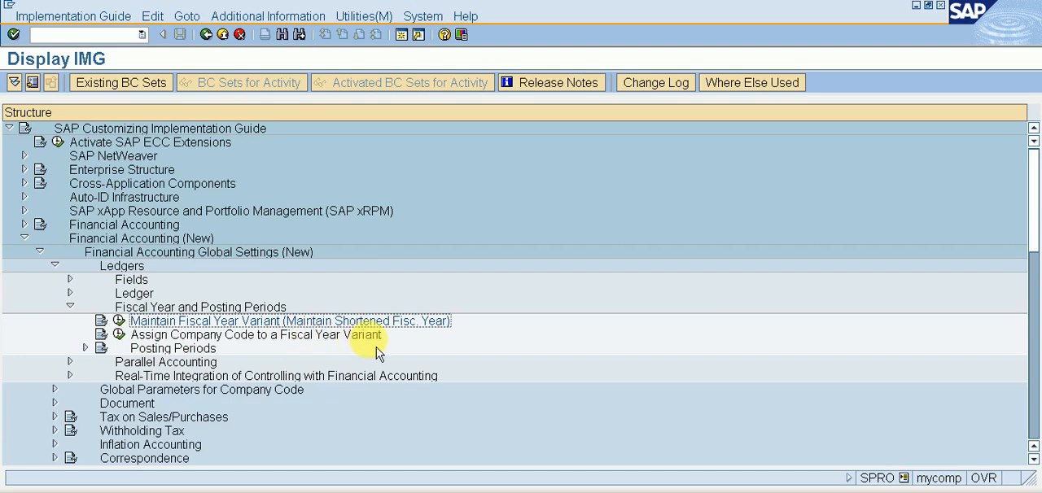
left_click(127, 338)
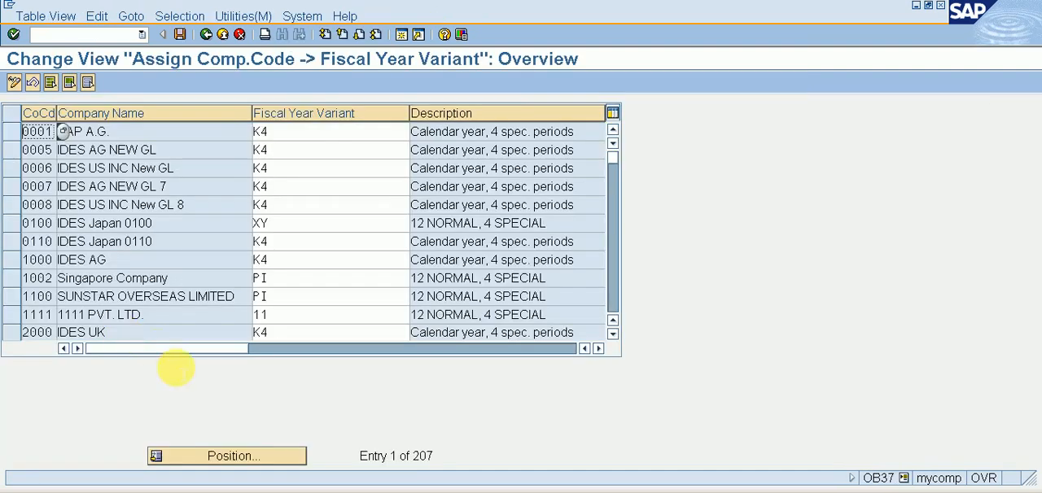
Position the company code assignment list on company code YYY1
left_click(214, 455)
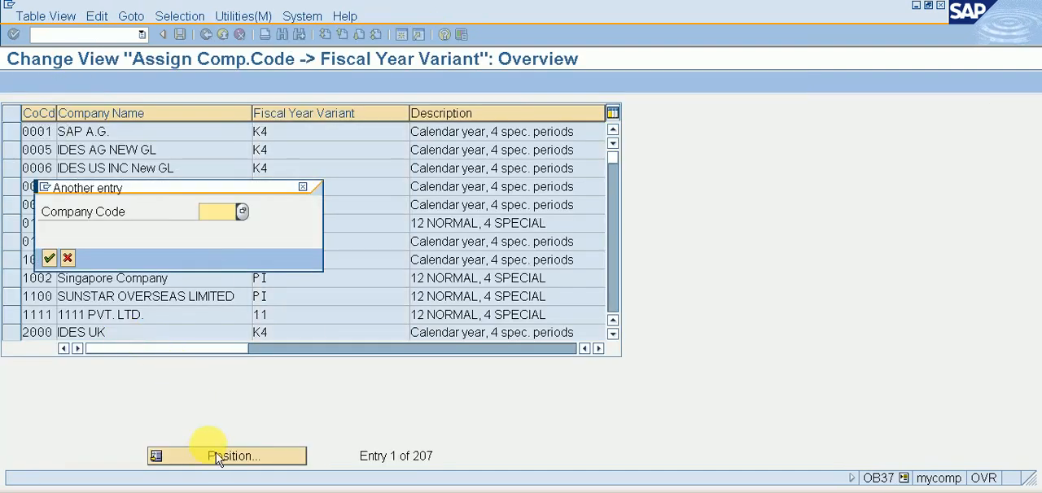
type("YYY")
key("Down")
key("Return")
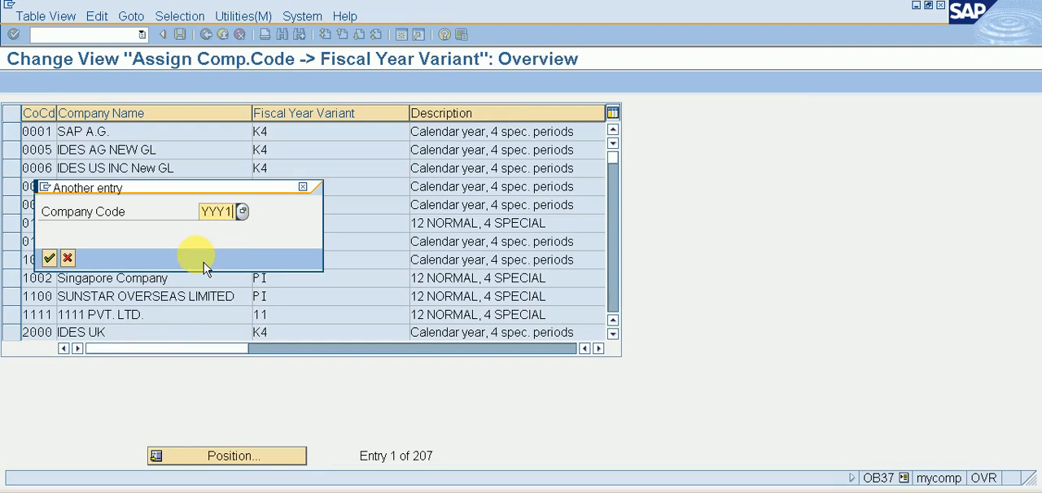
key("Return")
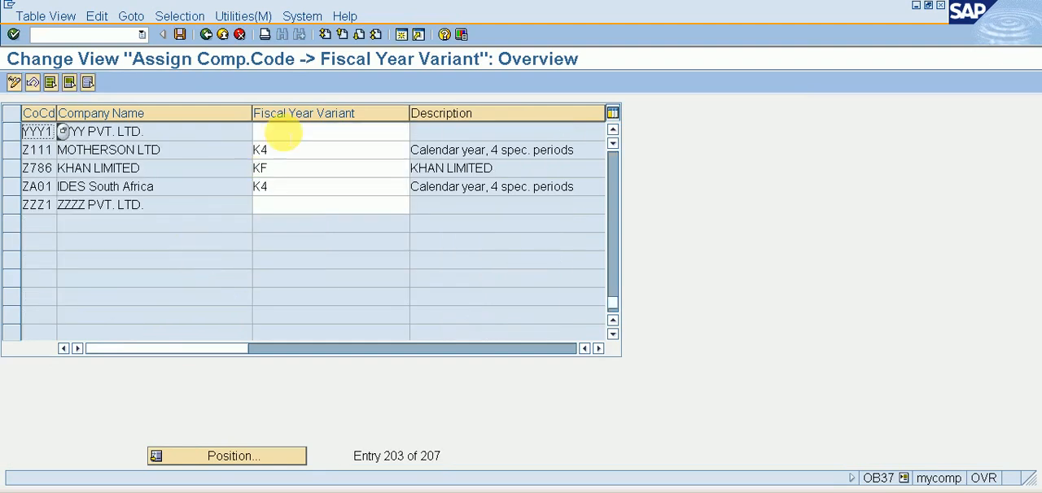
Try fiscal year variant V3 for company code YYY1 and clear the entry again
left_click(282, 132)
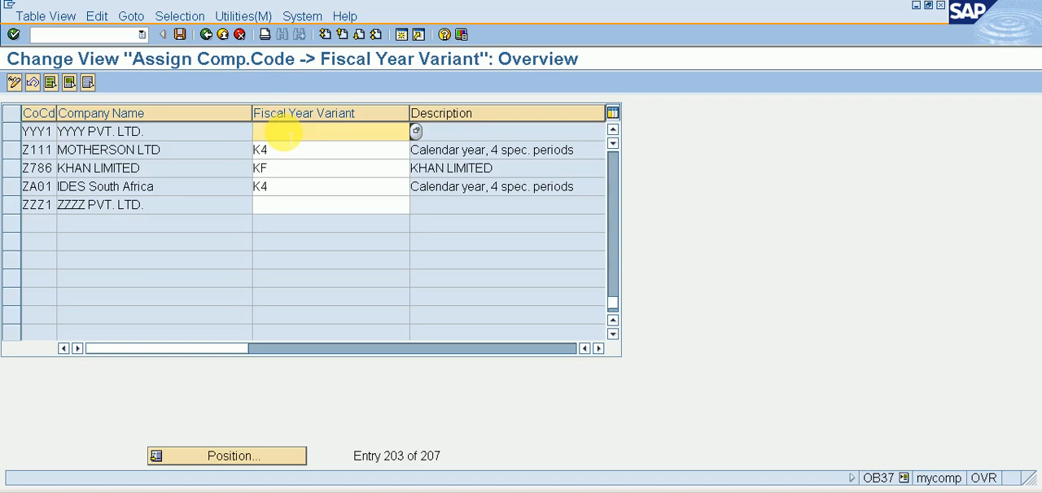
type("V3")
key("Return")
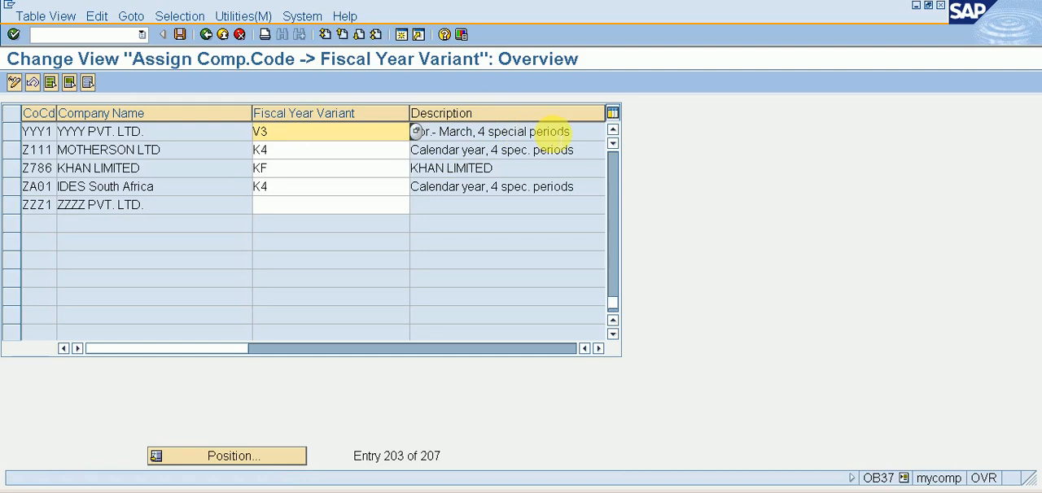
key("BackSpace")
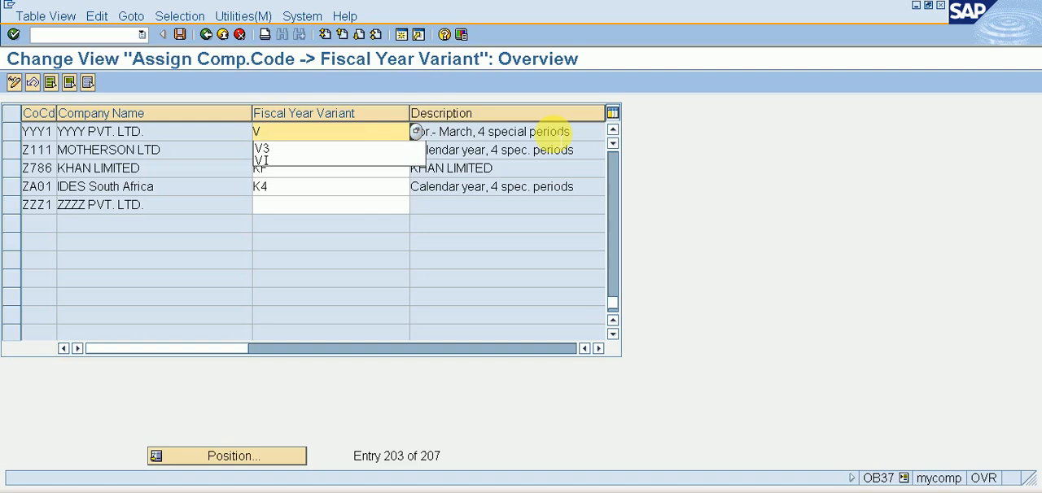
key("BackSpace")
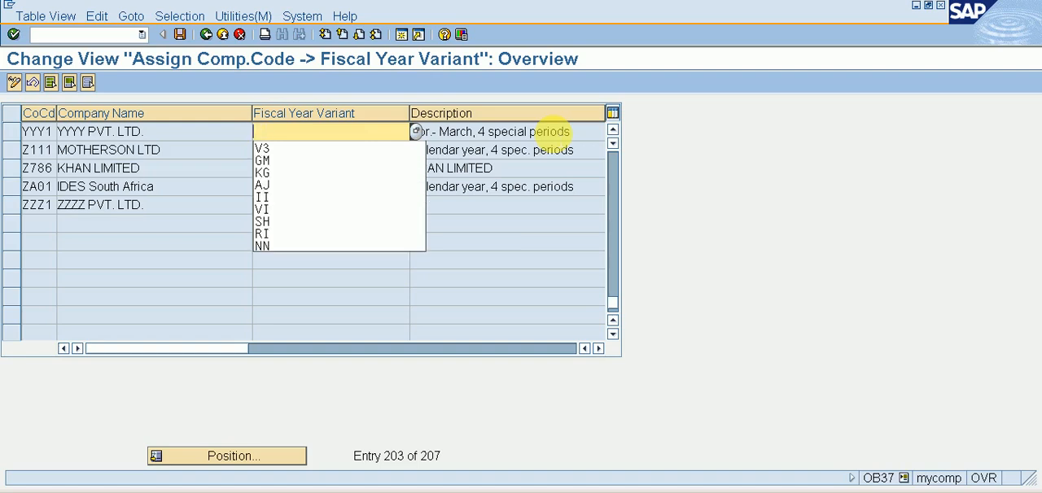
Assign fiscal year variant YY to company code YYY1 and save the assignment
type("YY")
key("Return")
key("Return")
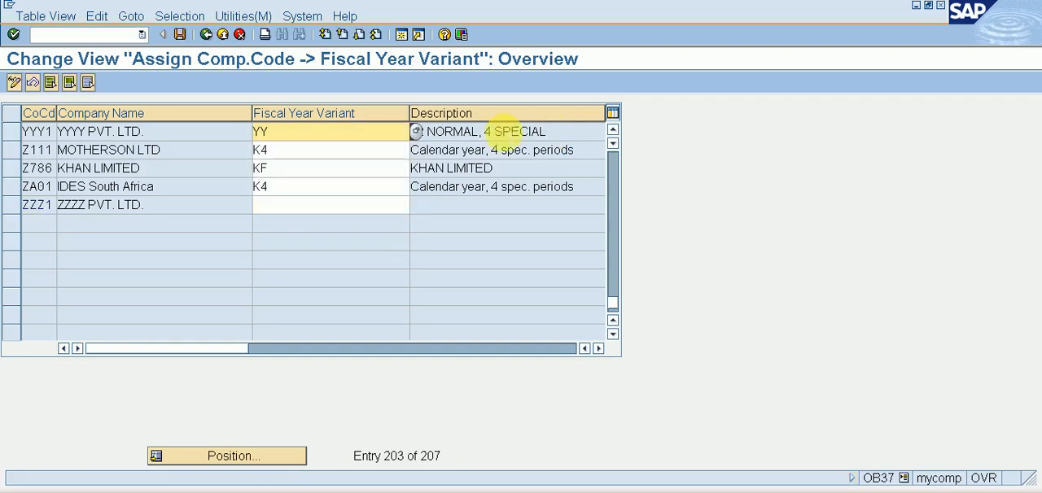
left_click(182, 35)
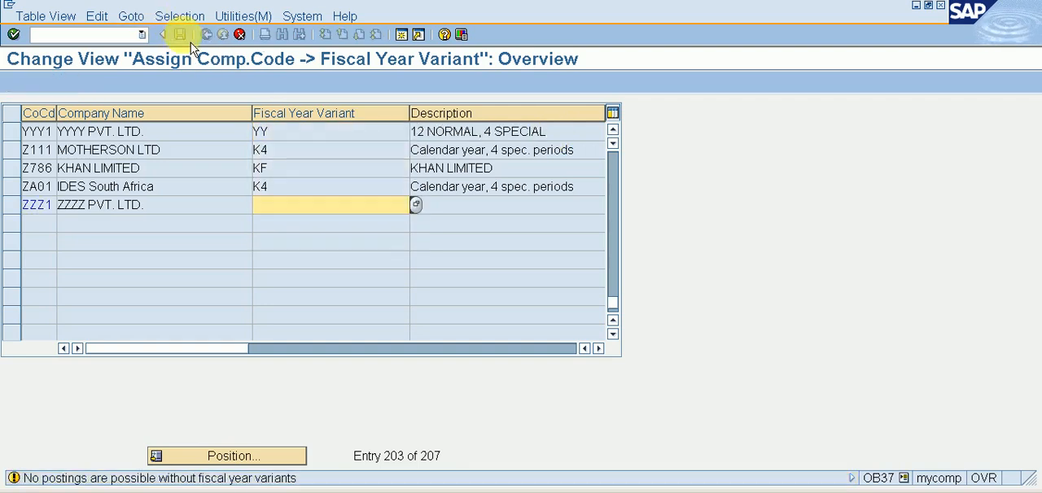